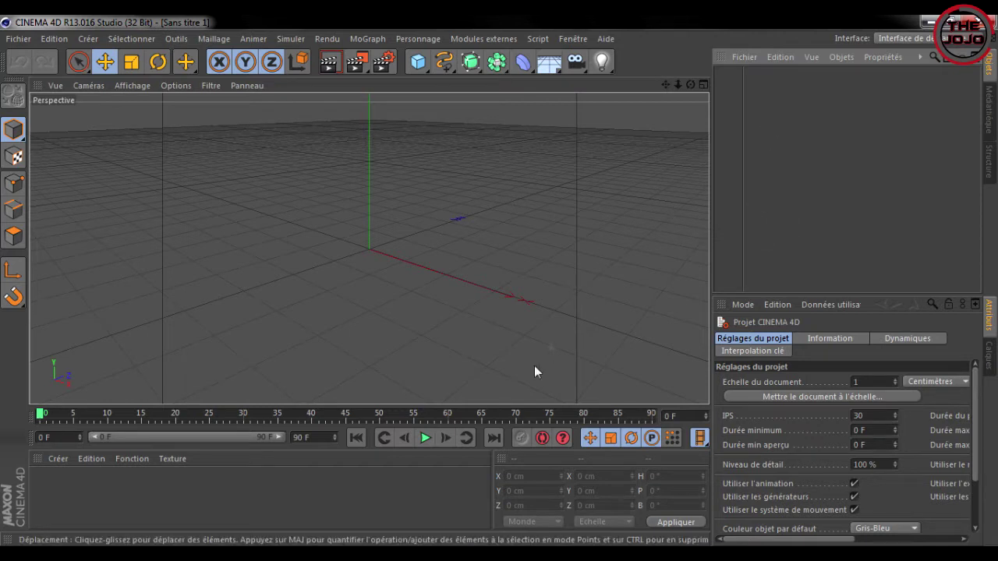
- Add a MoText object from the MoGraph menu and set its text alignment to Centré
click(369, 39)
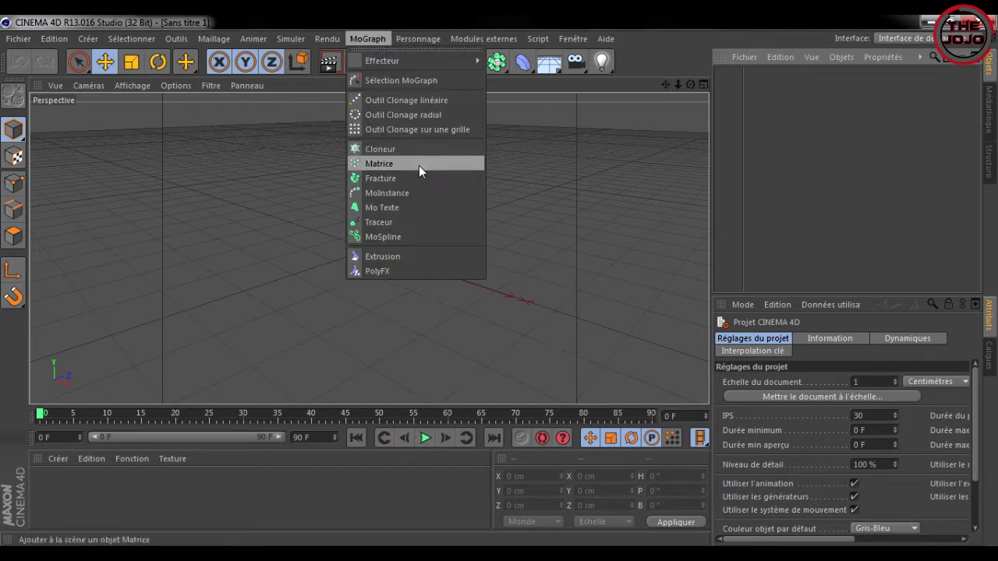
click(409, 202)
drag(691, 86, 795, 277)
click(863, 495)
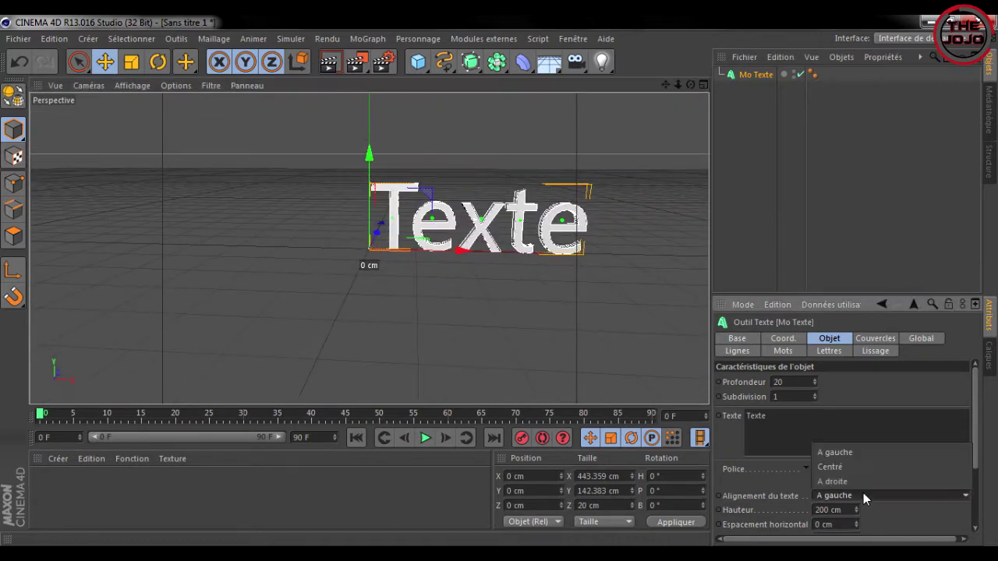
click(855, 469)
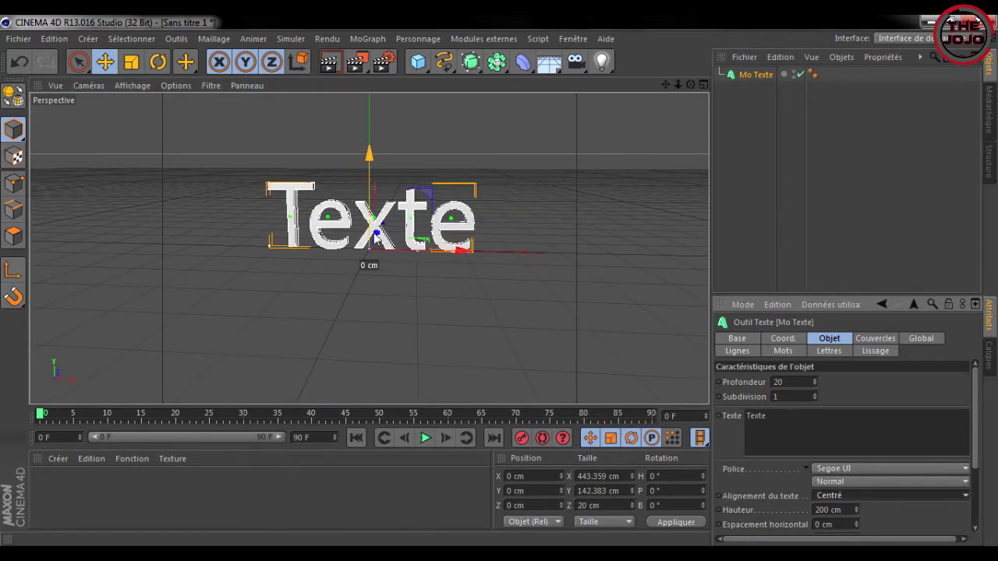
- Reselect the MoText, keep the alignment at Centré, and enter 90 for the extrusion depth
click(842, 429)
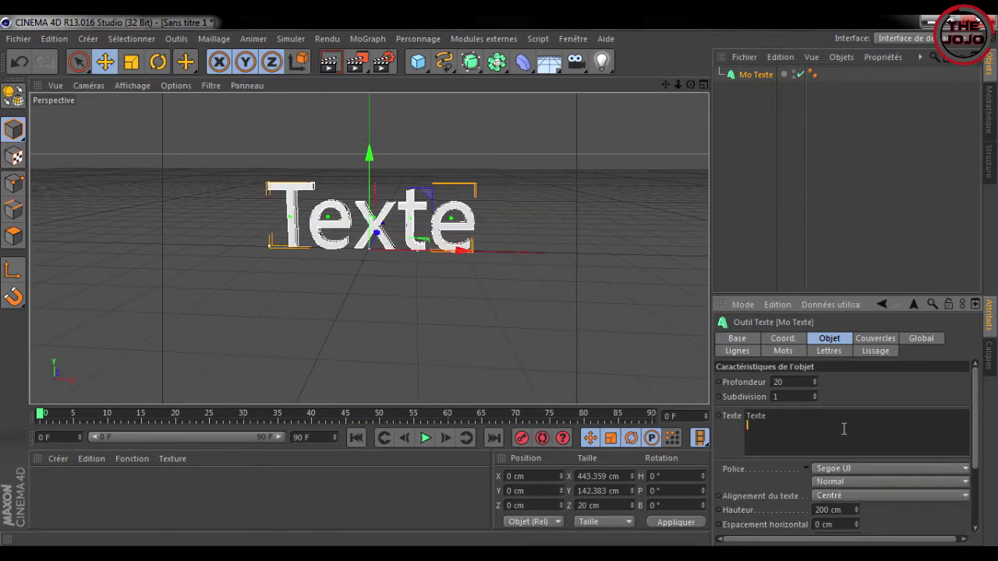
click(748, 78)
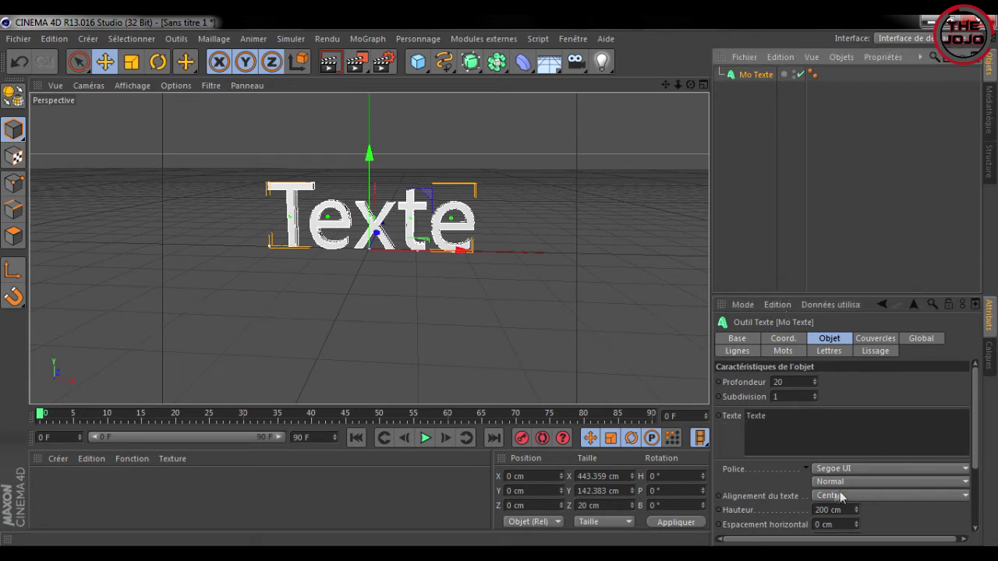
click(842, 342)
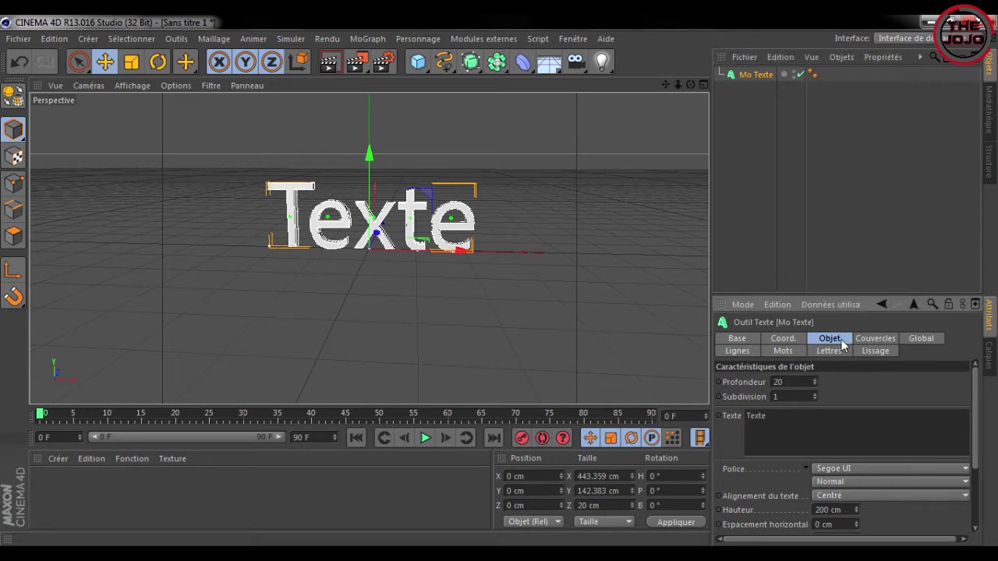
click(879, 494)
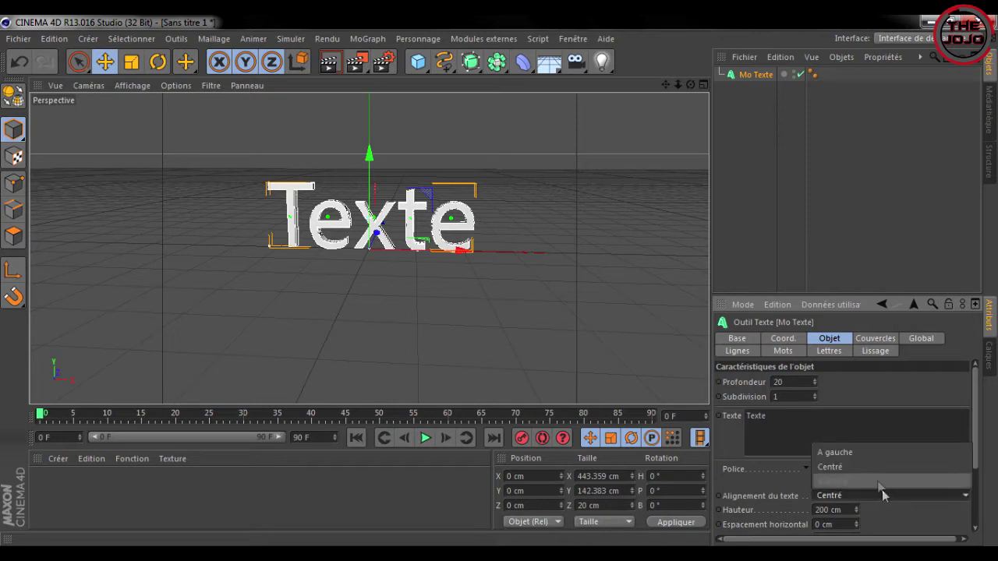
click(866, 427)
text(9)
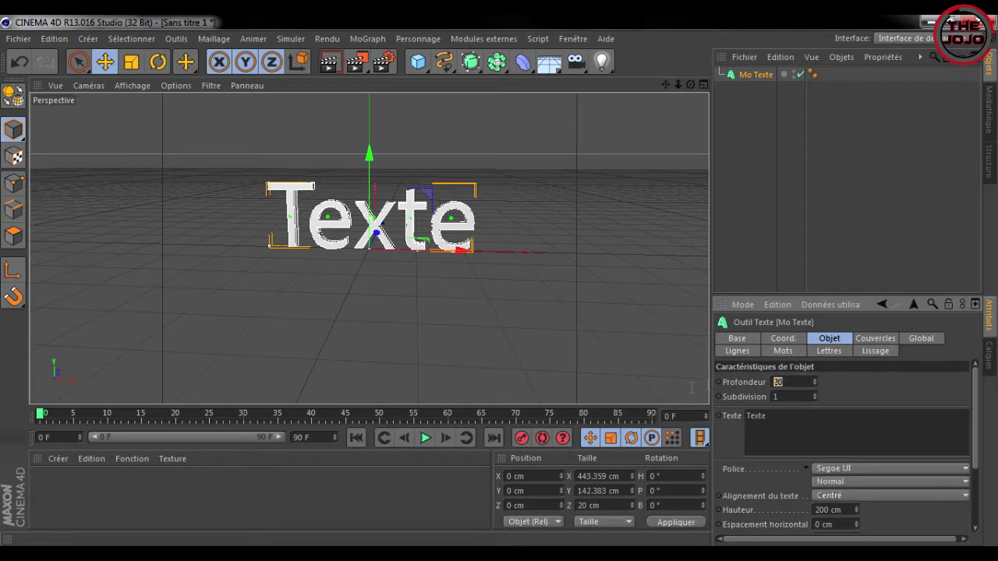
text(0)
- Confirm the extrusion depth of 90, orbit to view the thicker letters, and scrub the timeline
key(Return)
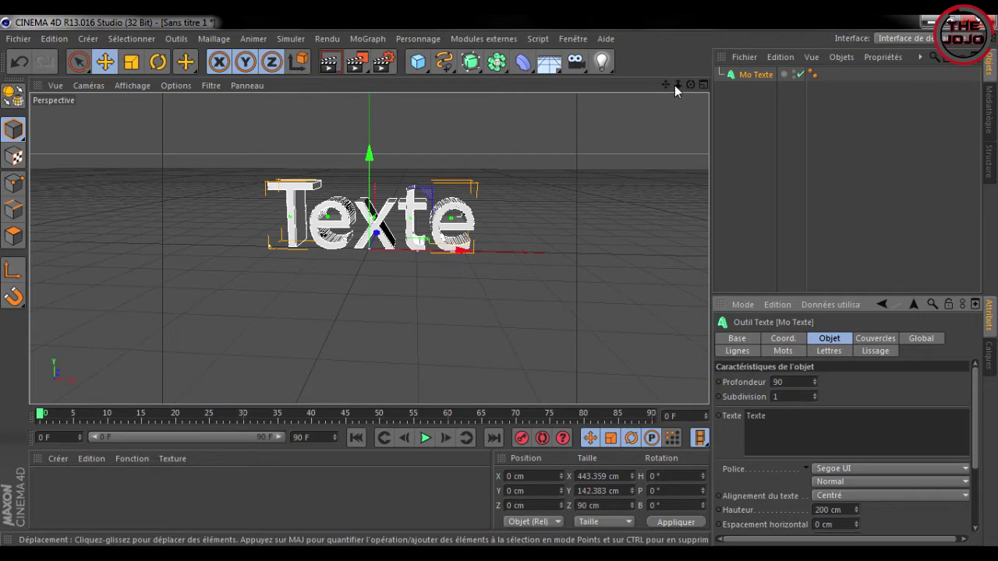
drag(691, 85, 678, 156)
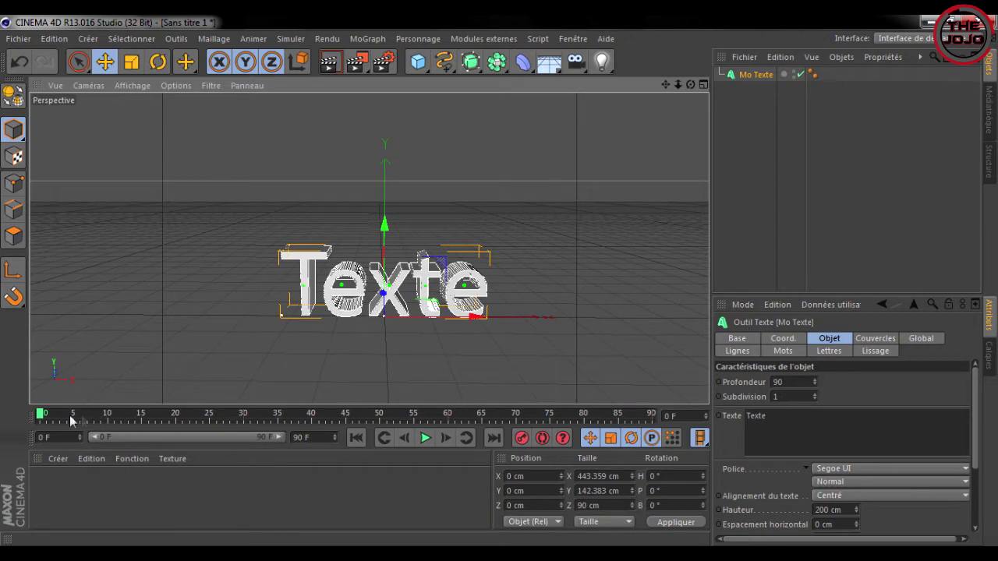
mouse_move(43, 417)
mouse_down()
mouse_move(651, 416)
mouse_move(39, 417)
mouse_up()
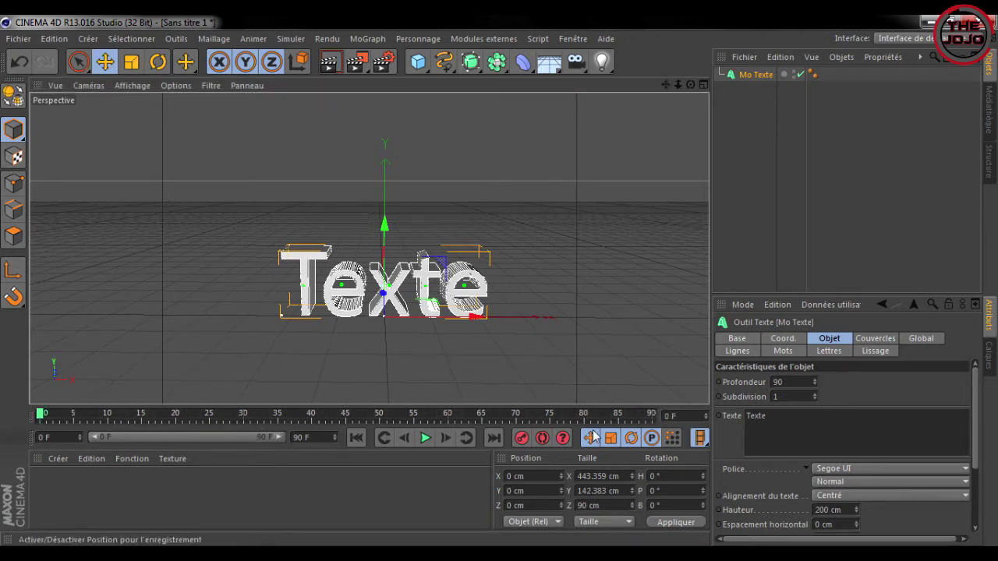
click(652, 414)
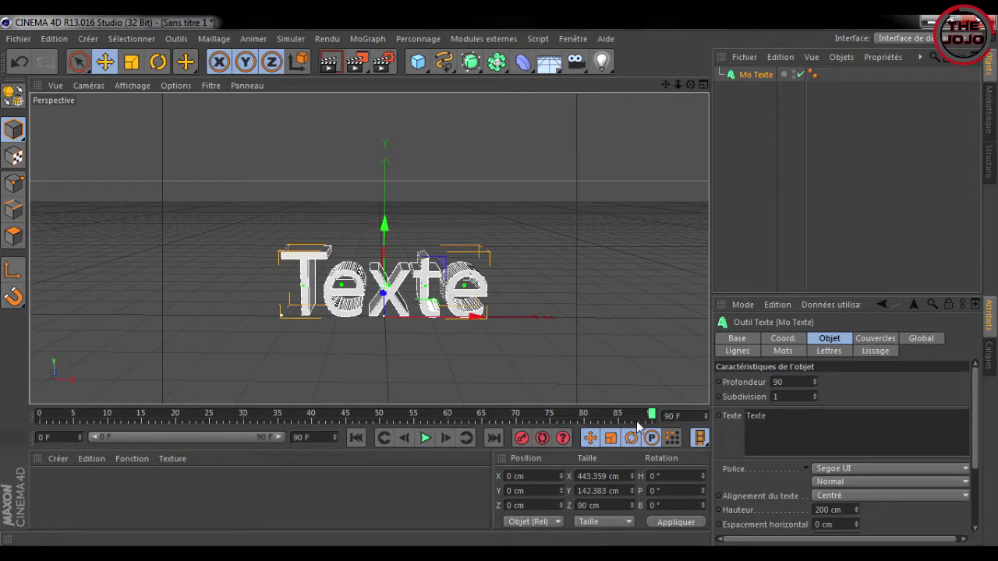
mouse_move(651, 419)
mouse_down()
mouse_move(551, 423)
mouse_move(654, 420)
mouse_up()
- Set the animation end frame to 200 F and dismiss the antivirus popup
text(0)
text(3)
text(200)
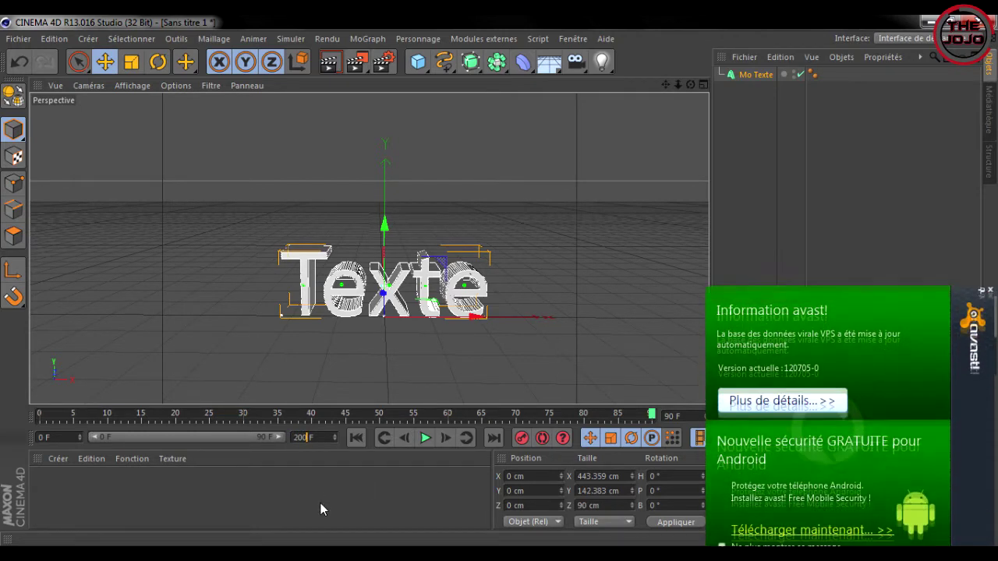
click(319, 503)
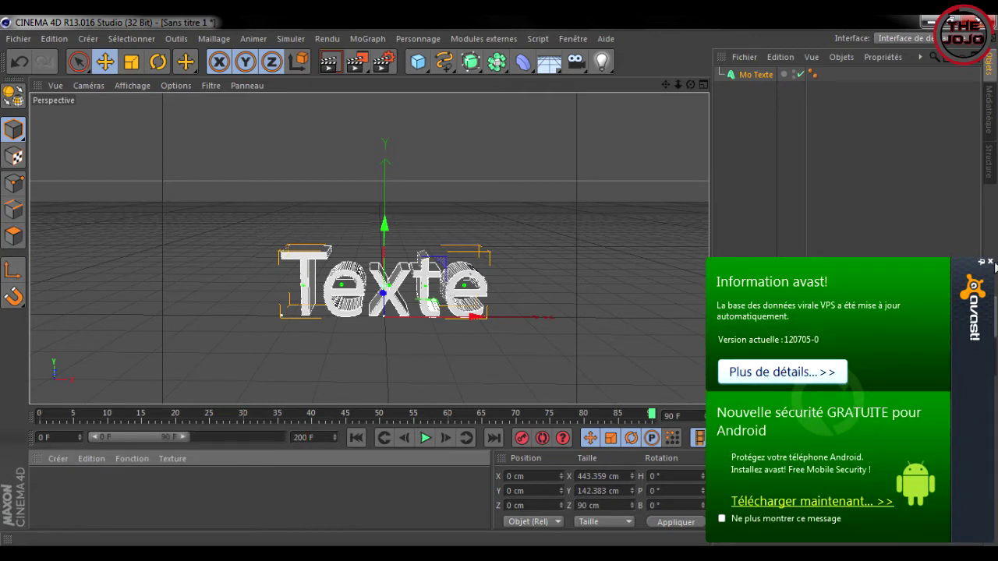
click(990, 264)
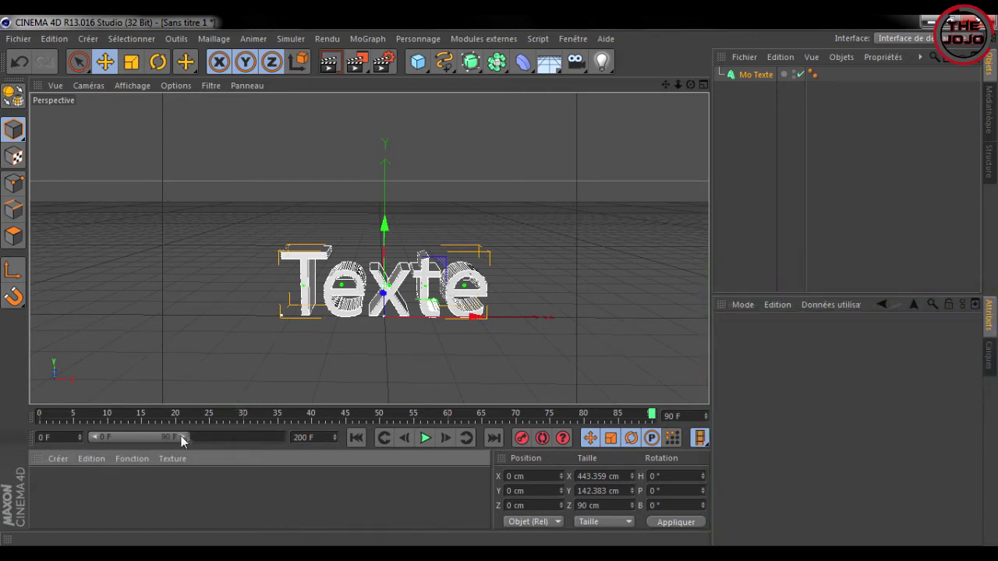
- Widen the timeline range to show frames 0–200 and rewind to frame 0
mouse_move(166, 440)
mouse_down()
mouse_move(280, 440)
mouse_move(158, 441)
mouse_up()
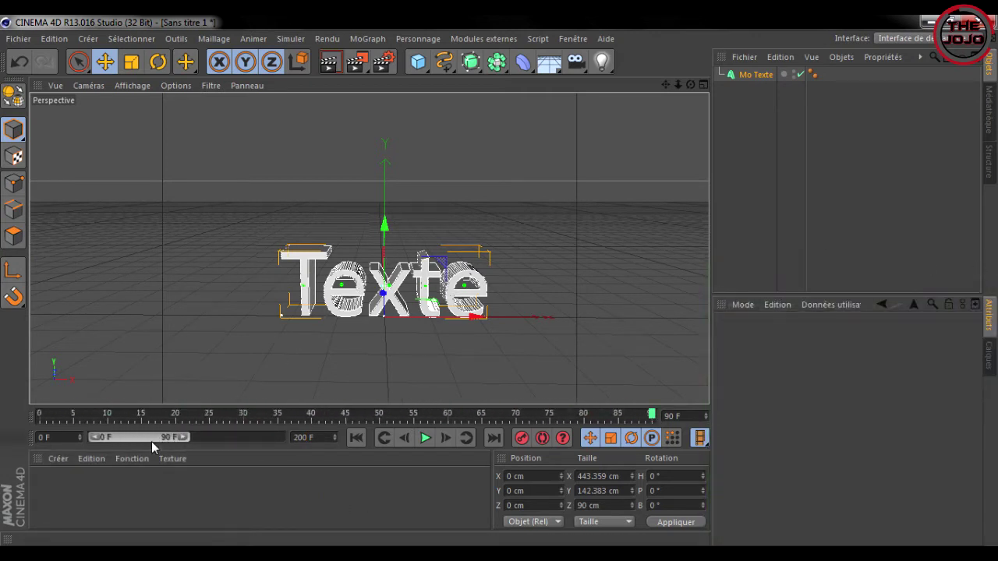
mouse_move(188, 435)
mouse_down()
mouse_move(255, 447)
mouse_move(144, 439)
mouse_up()
drag(181, 435, 302, 438)
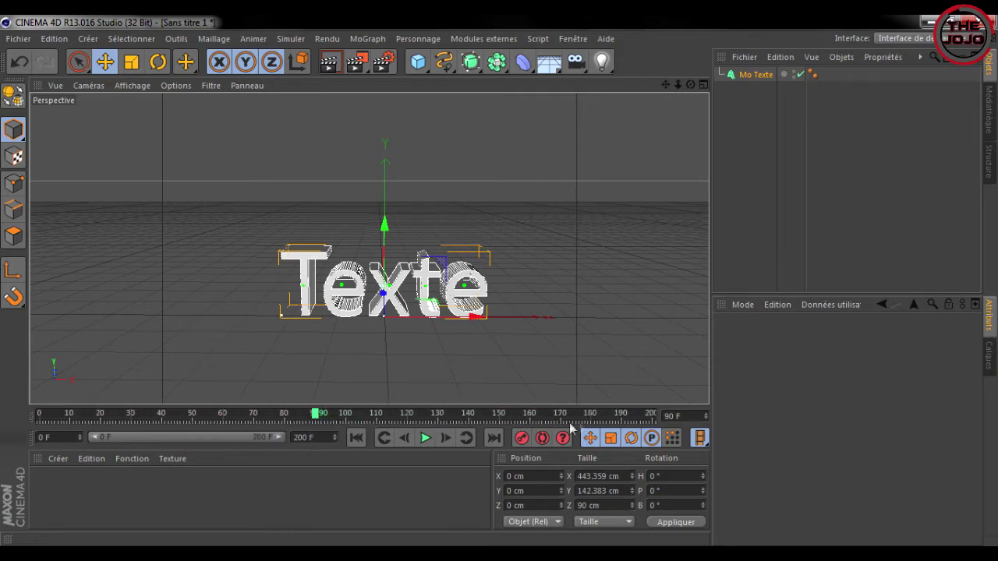
click(535, 414)
drag(504, 417, 39, 415)
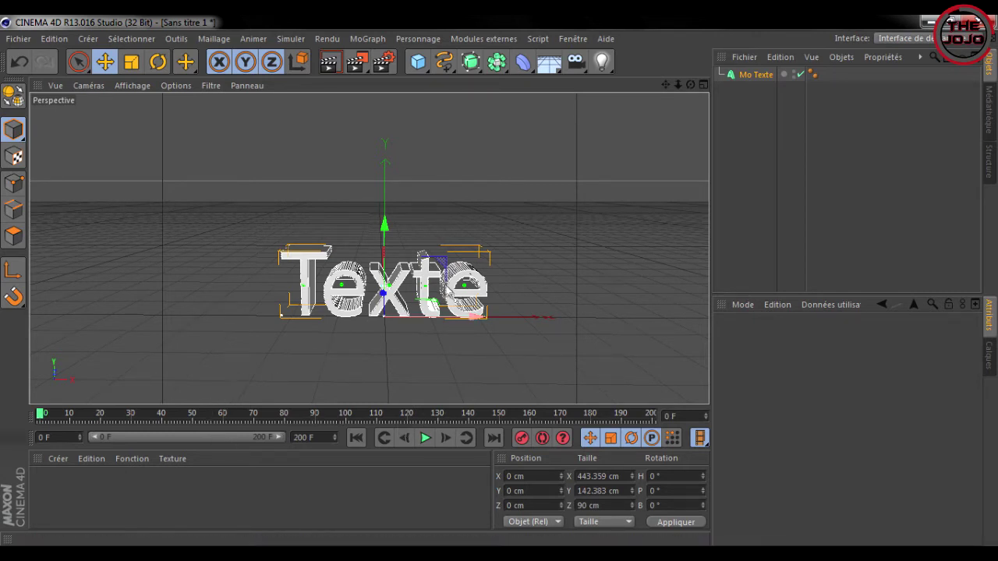
drag(691, 85, 692, 82)
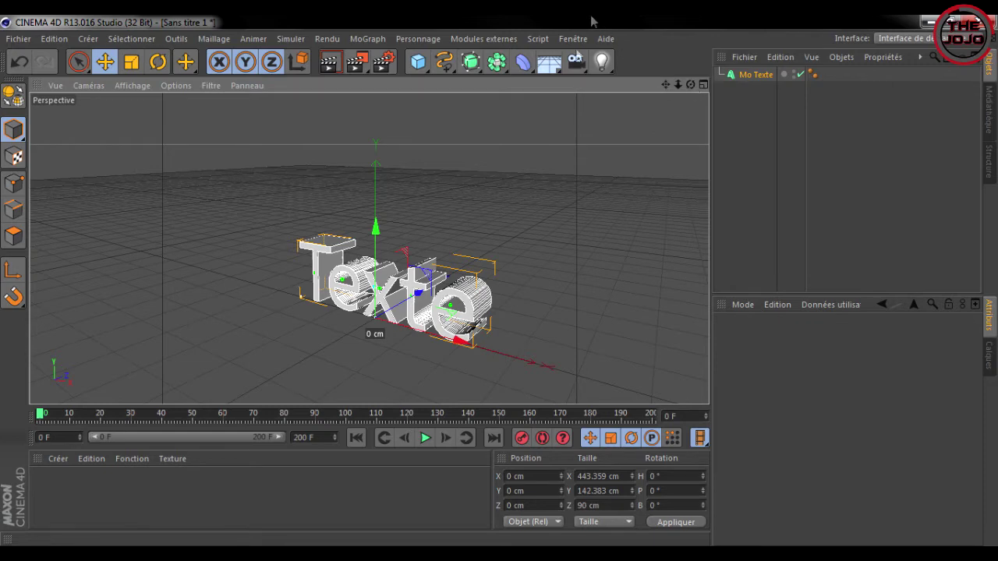
- Raise Texte at frame 0, then record it at X 285.721, Y -7.623 cm at frame 109
drag(377, 228, 382, 104)
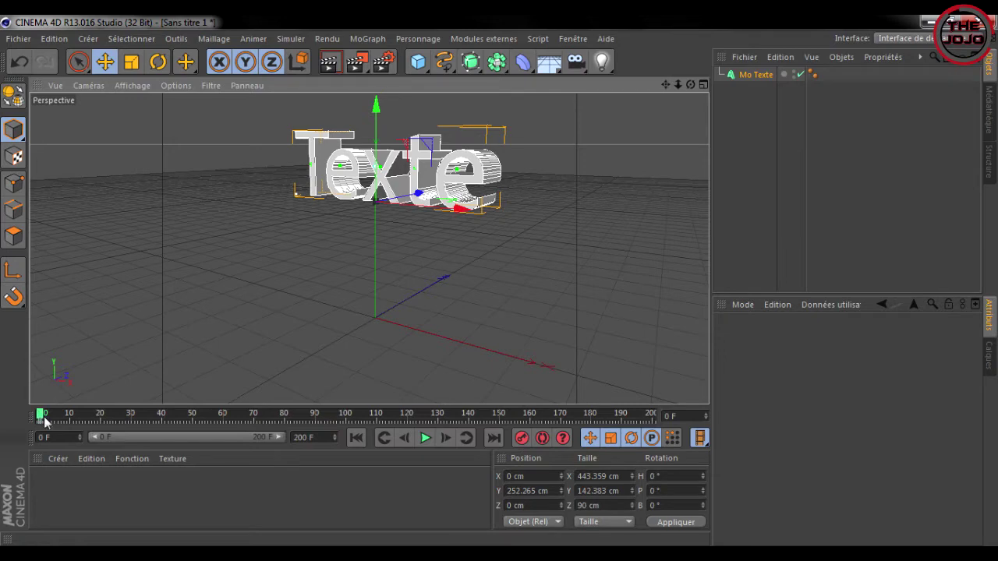
drag(42, 420, 379, 416)
drag(460, 209, 576, 244)
drag(527, 165, 513, 308)
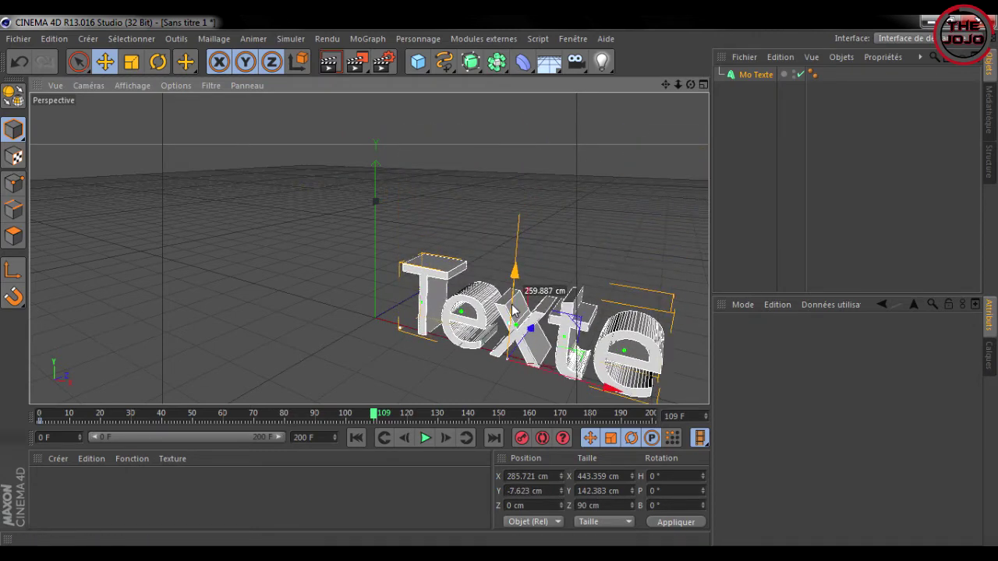
click(522, 438)
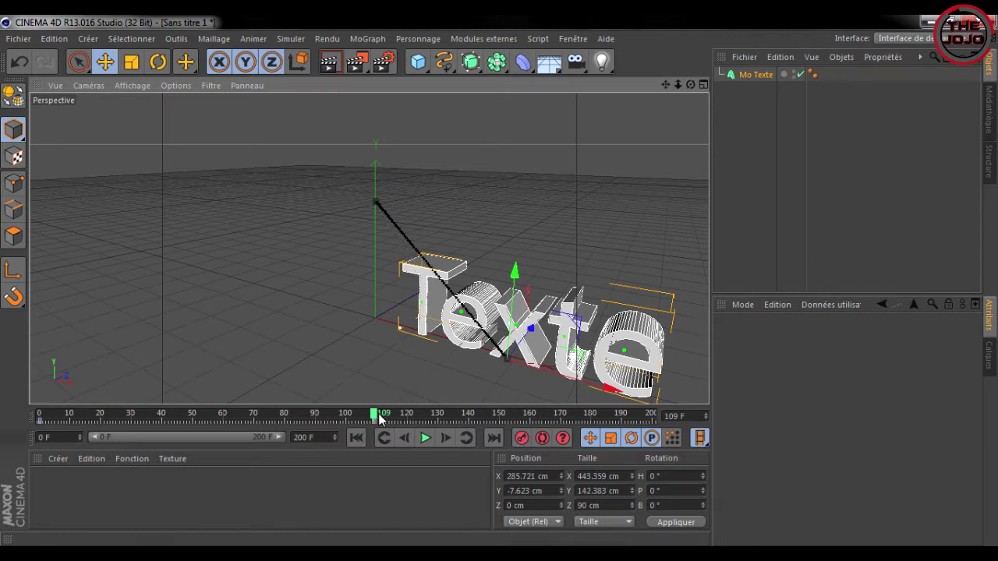
drag(375, 418, 17, 413)
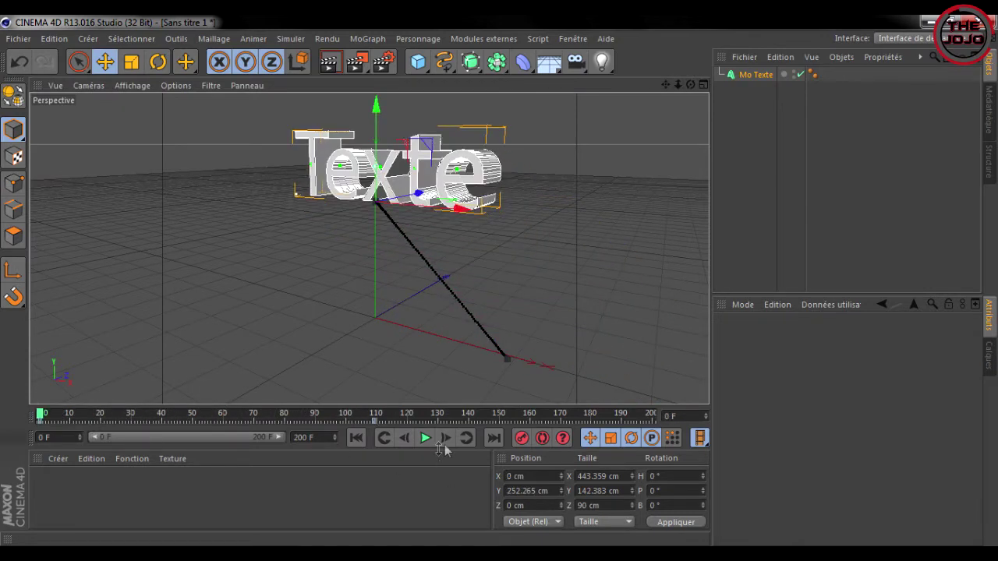
- Preview the animation and drag the frame-109 key back to frame 38
click(426, 441)
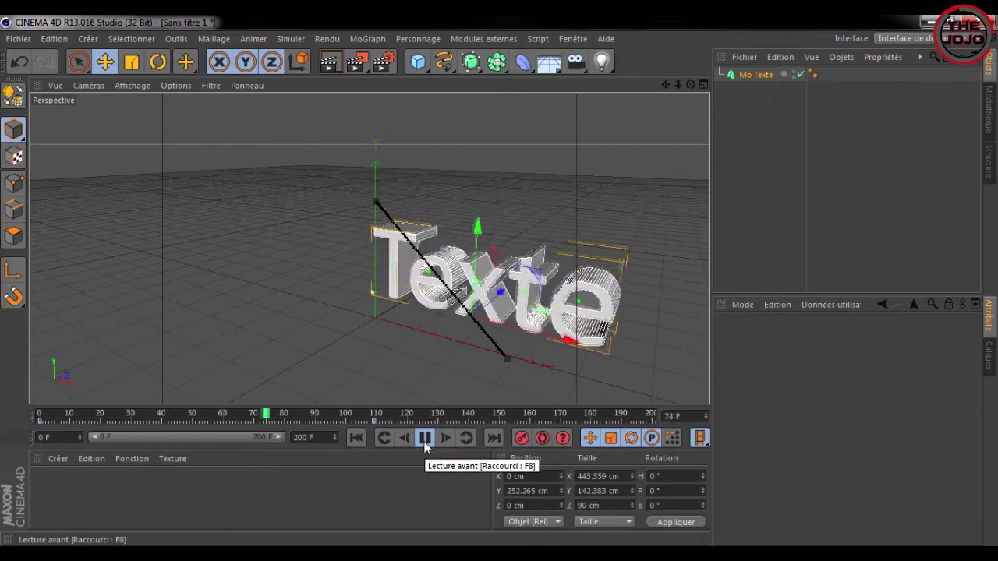
click(425, 439)
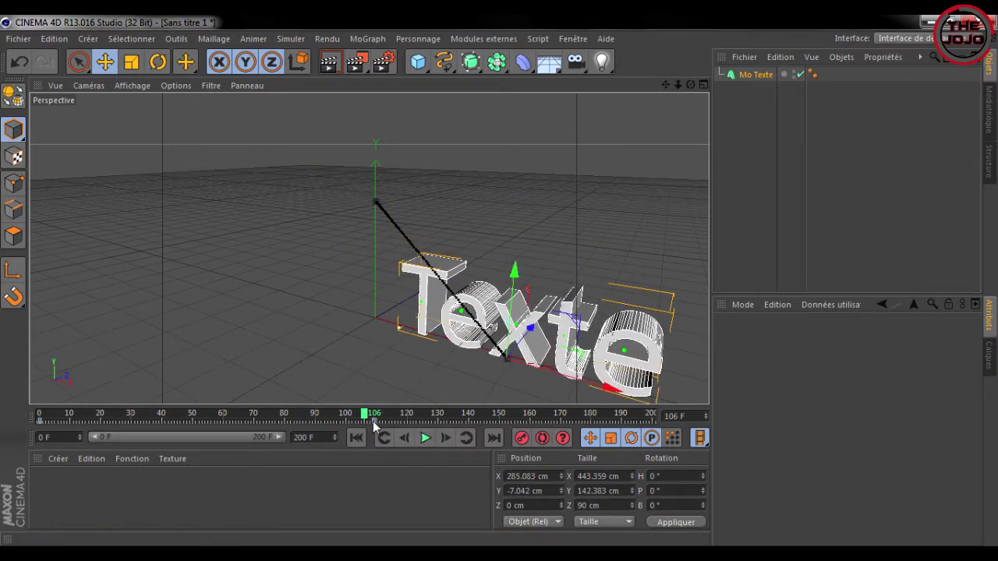
click(375, 420)
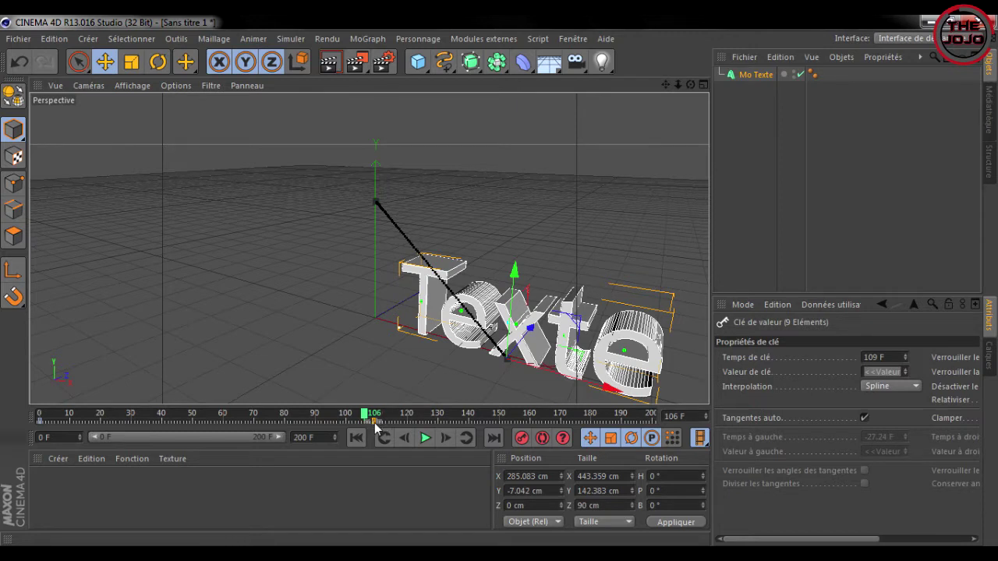
drag(373, 420, 51, 421)
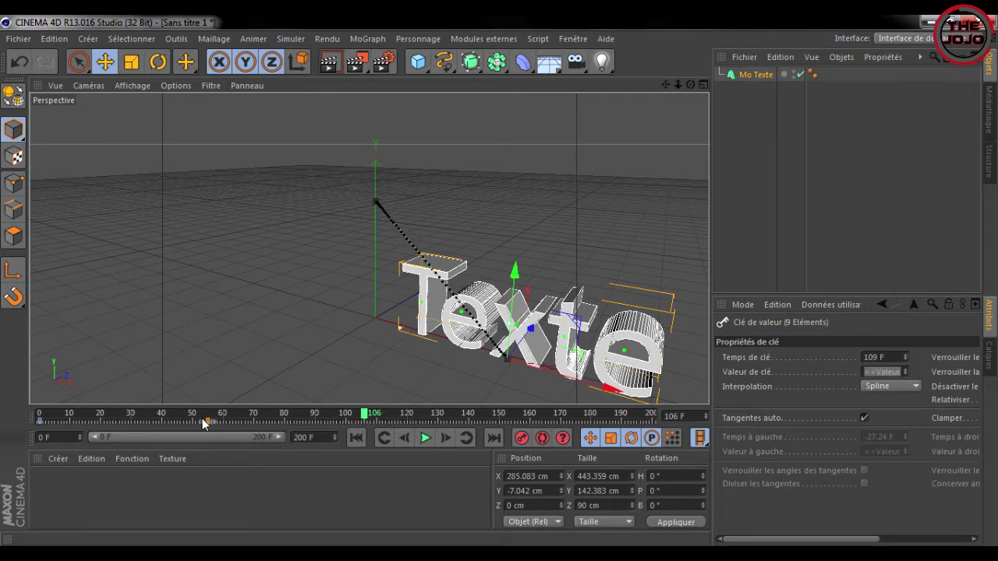
click(41, 412)
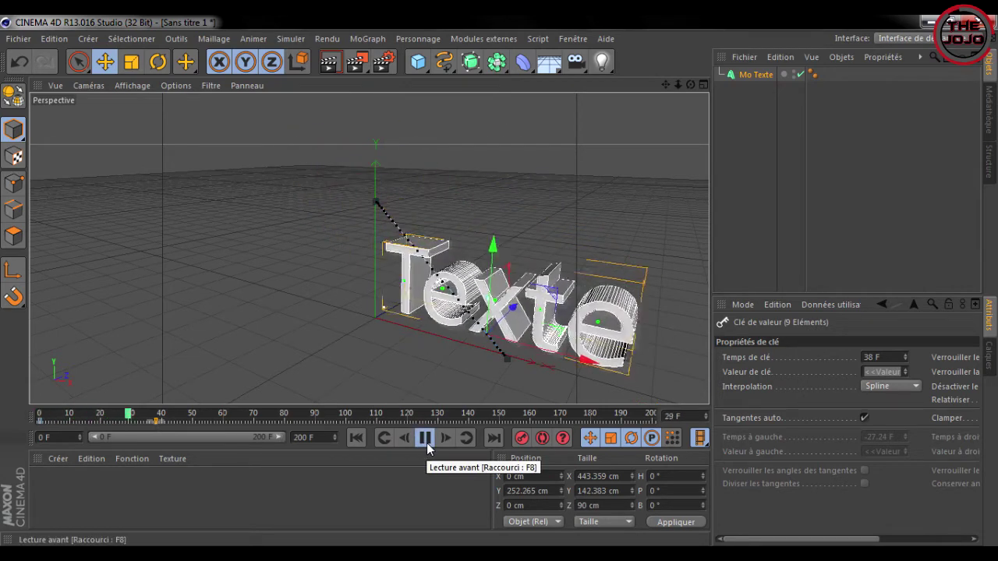
click(425, 437)
- Try the key at frame 7, then settle it at frame 66, replaying to check the motion
drag(156, 421, 64, 426)
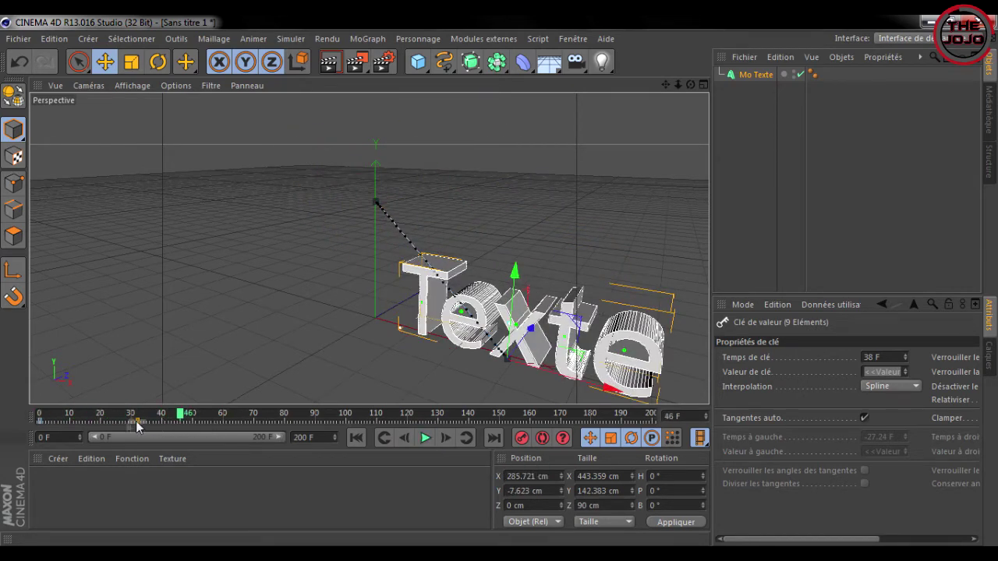
click(41, 414)
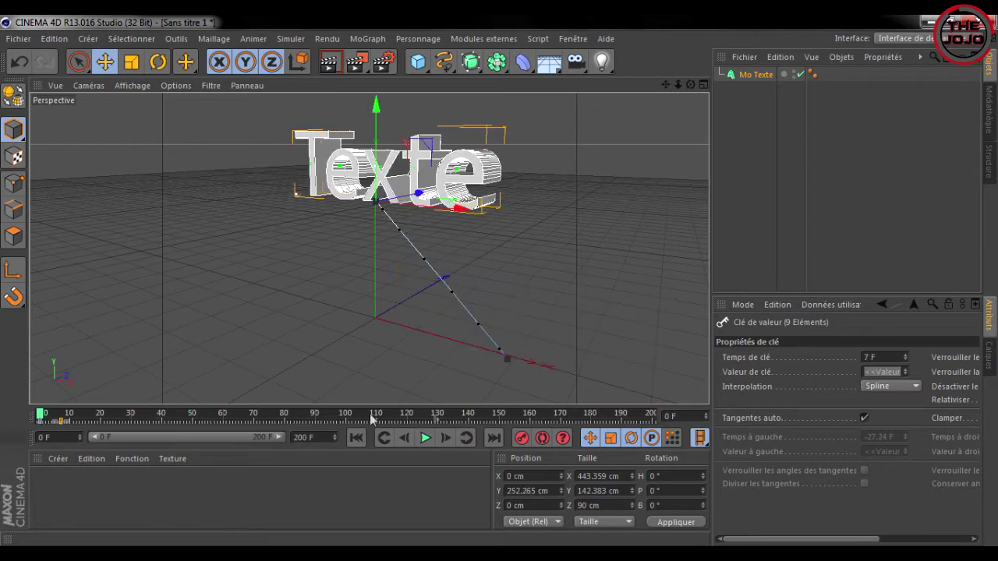
click(425, 437)
click(425, 437)
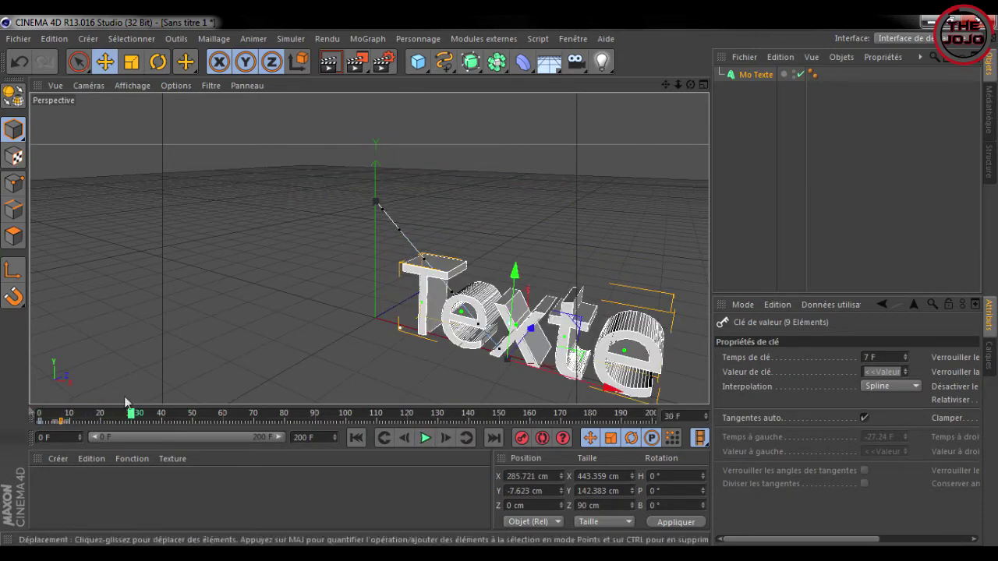
drag(60, 424, 239, 421)
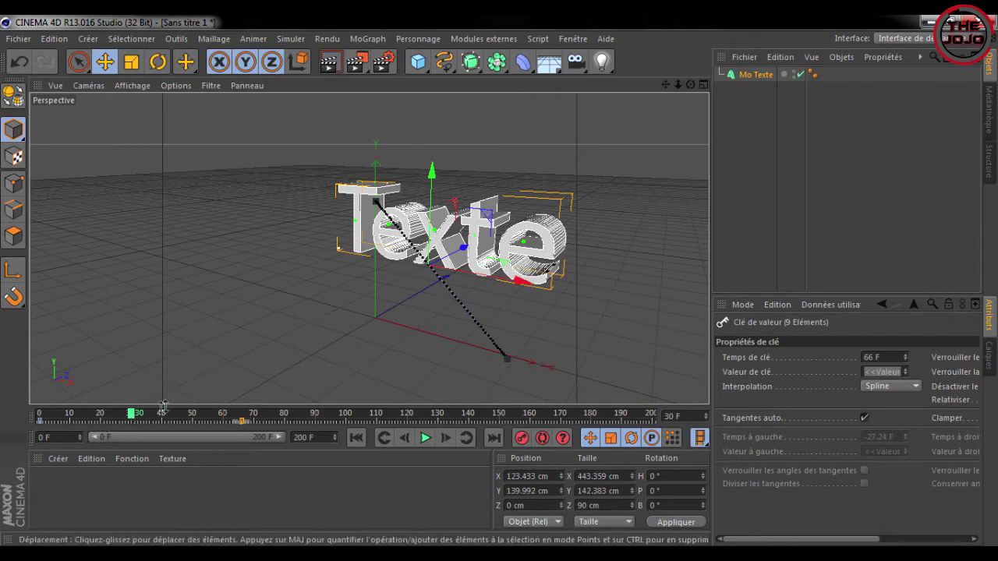
drag(135, 418, 377, 418)
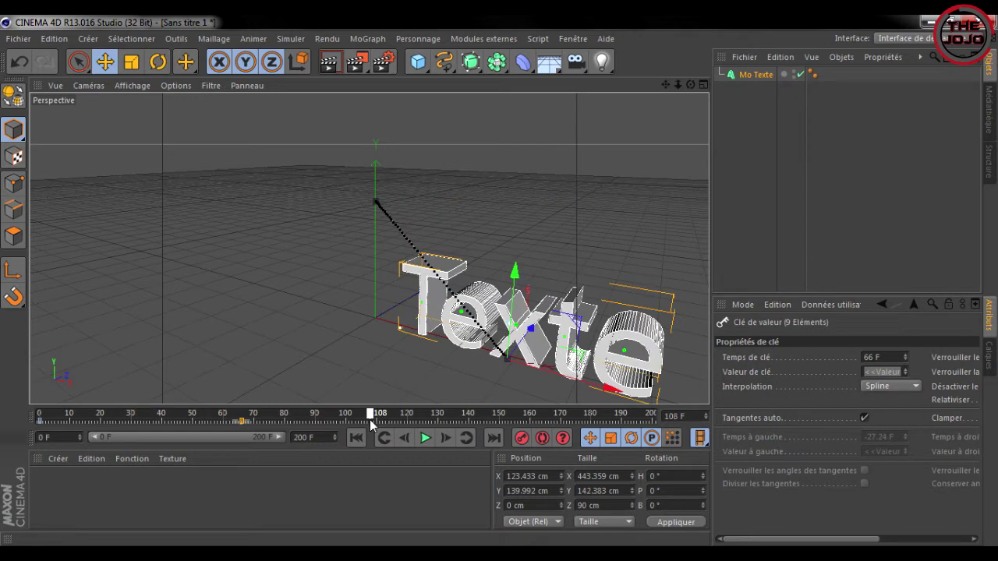
- Test rotating the Texte in heading and pitch and scrub to preview the rotation
click(158, 62)
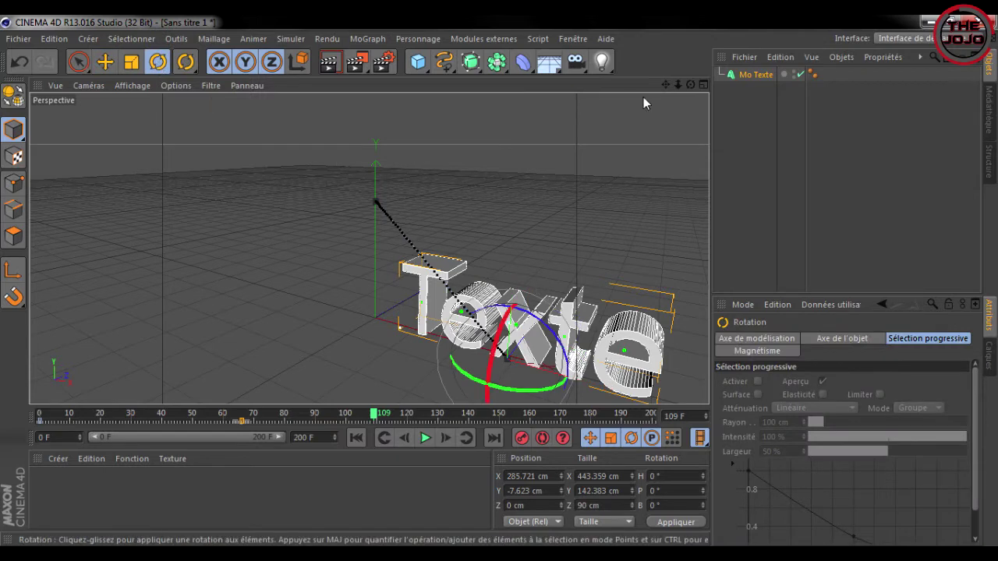
drag(666, 84, 619, 37)
drag(457, 291, 312, 308)
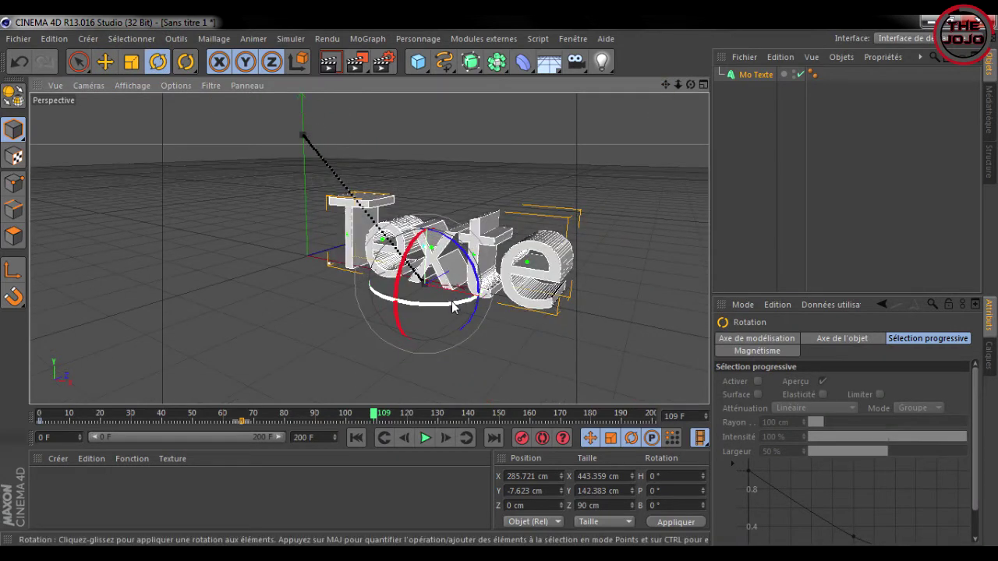
mouse_move(411, 266)
mouse_down()
mouse_move(418, 318)
mouse_move(428, 266)
mouse_up()
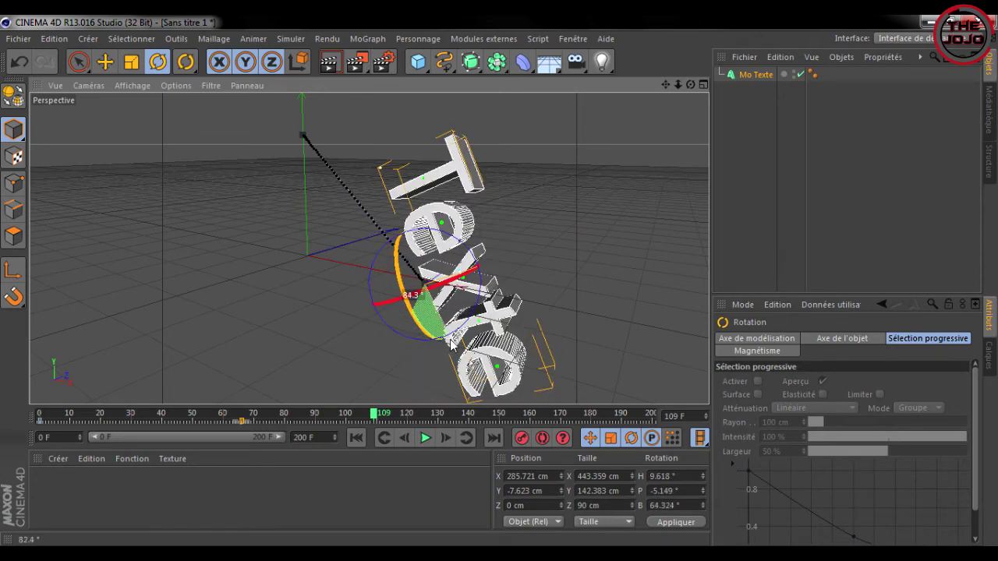
mouse_move(383, 414)
mouse_down()
mouse_move(49, 423)
mouse_move(398, 418)
mouse_move(268, 414)
mouse_move(340, 413)
mouse_up()
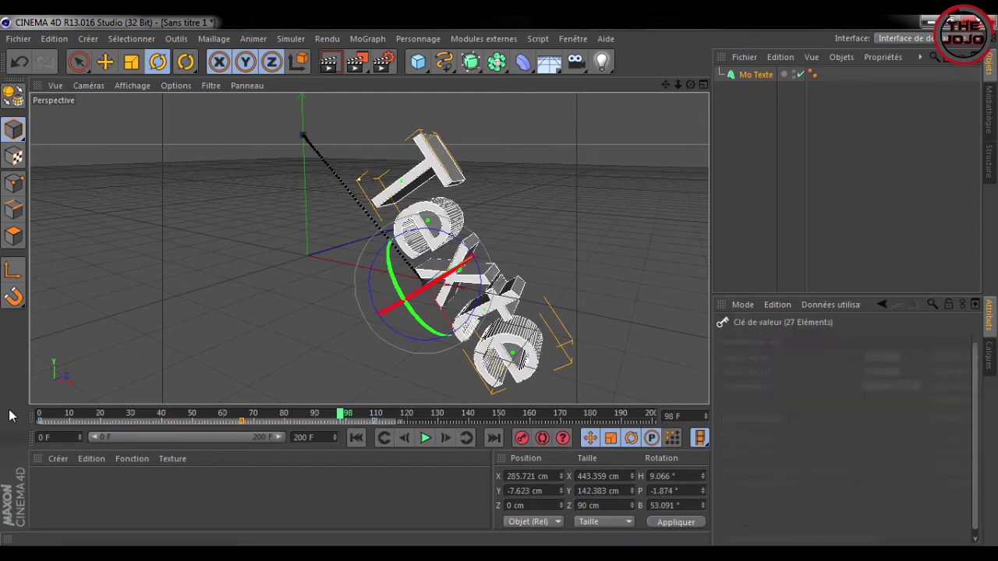
- Restore the deleted Texte and reset its rotation to H 0°, P 0°, B 0°
key(Delete)
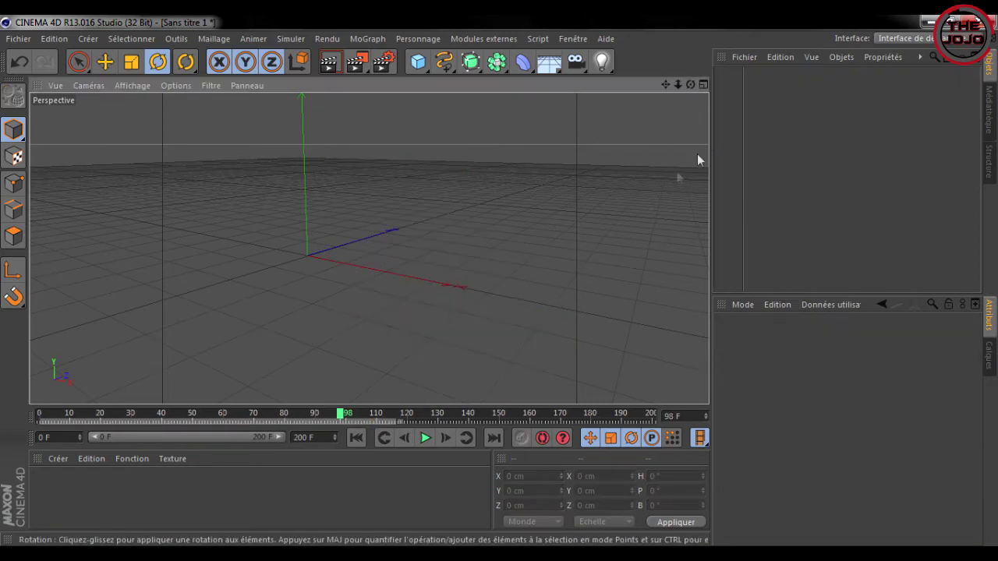
key(ctrl+z)
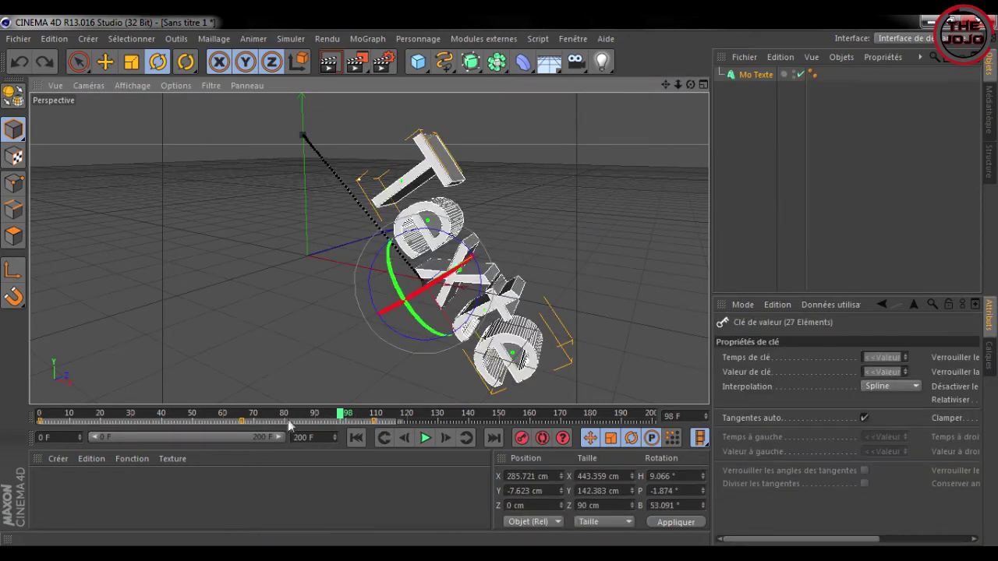
click(239, 423)
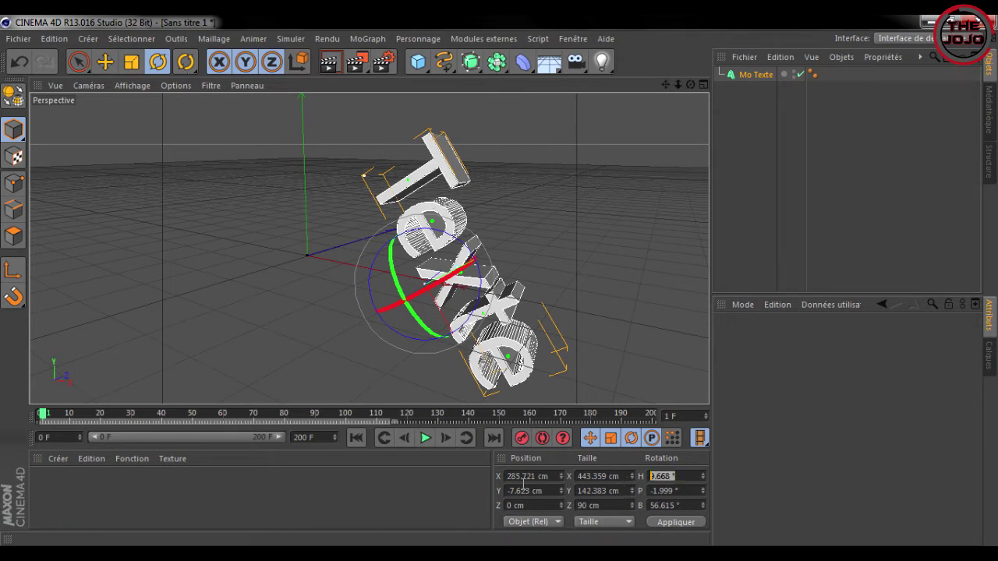
text(0)
click(674, 523)
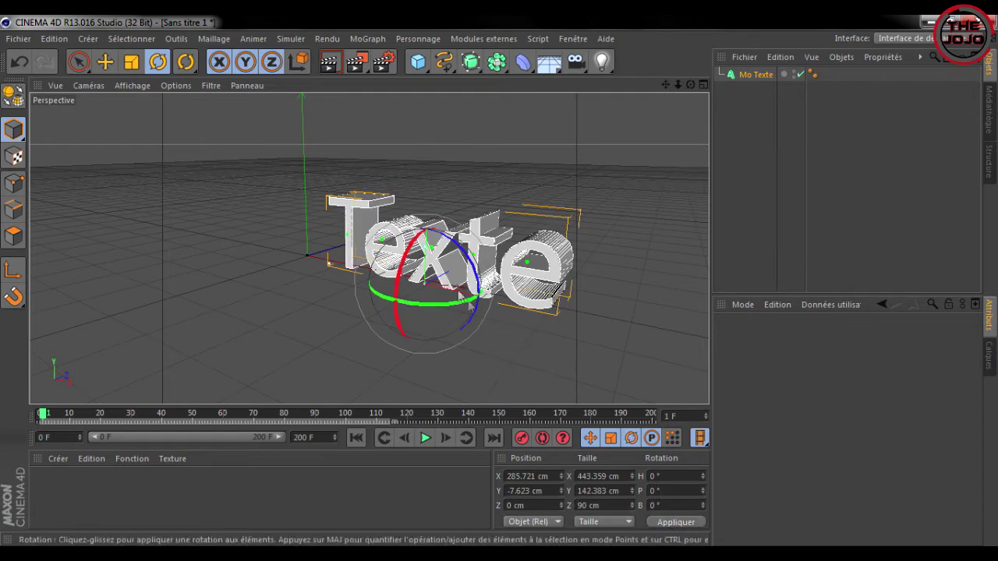
- Reposition the Texte at frame 105 and at the start, recording a position keyframe
key(e)
drag(431, 254, 431, 227)
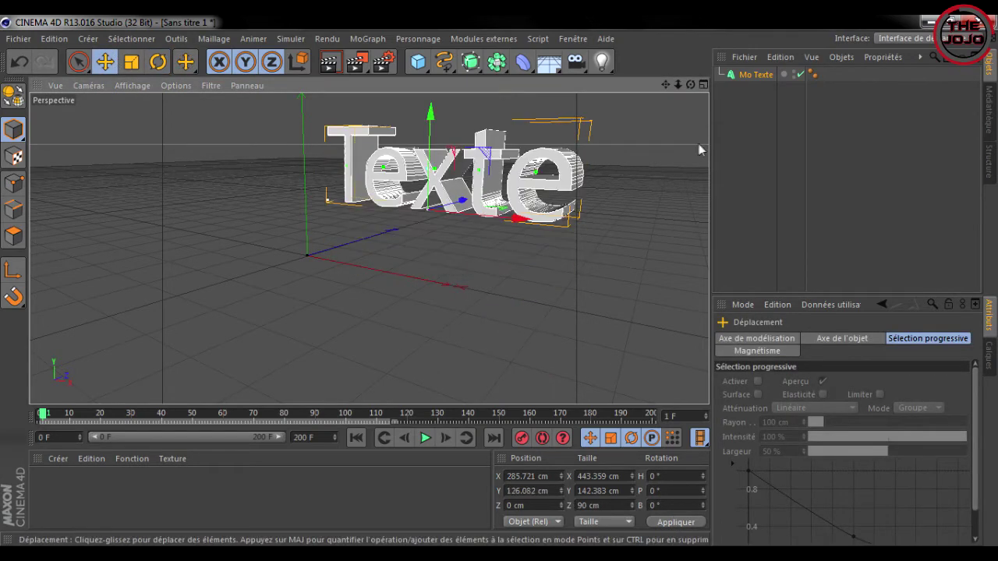
drag(665, 85, 665, 85)
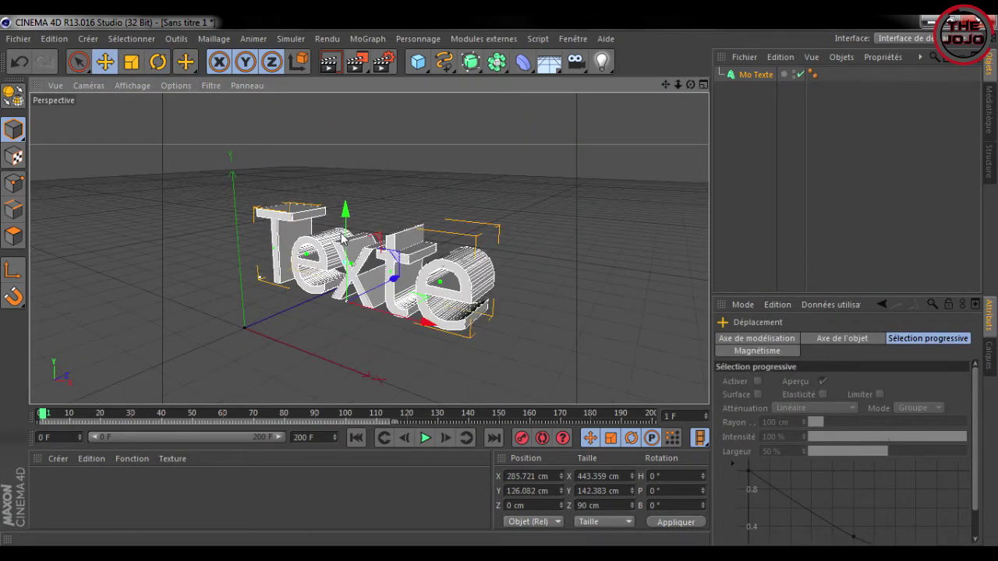
click(361, 414)
mouse_move(425, 323)
mouse_down()
mouse_move(499, 315)
mouse_move(507, 366)
mouse_up()
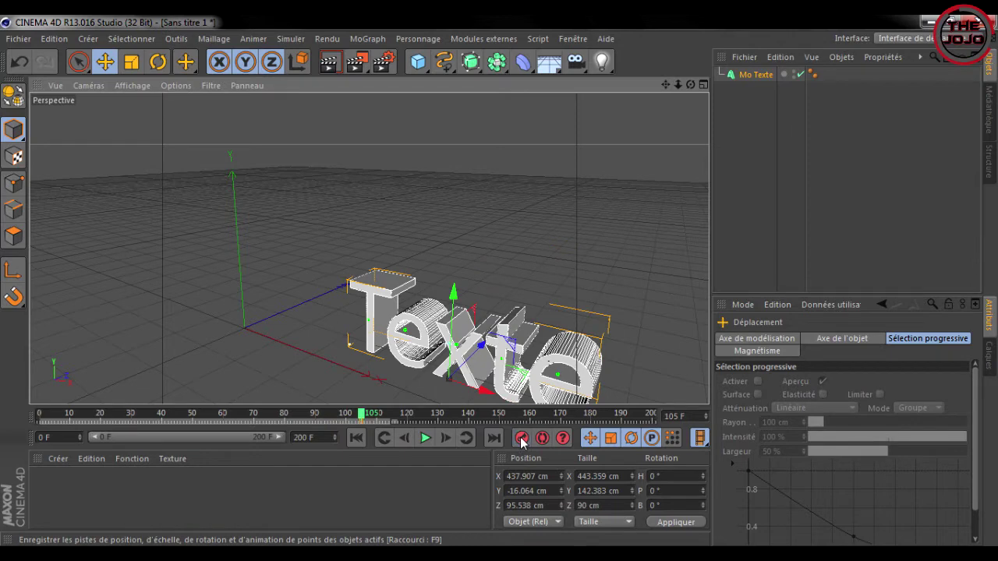
drag(363, 414, 99, 420)
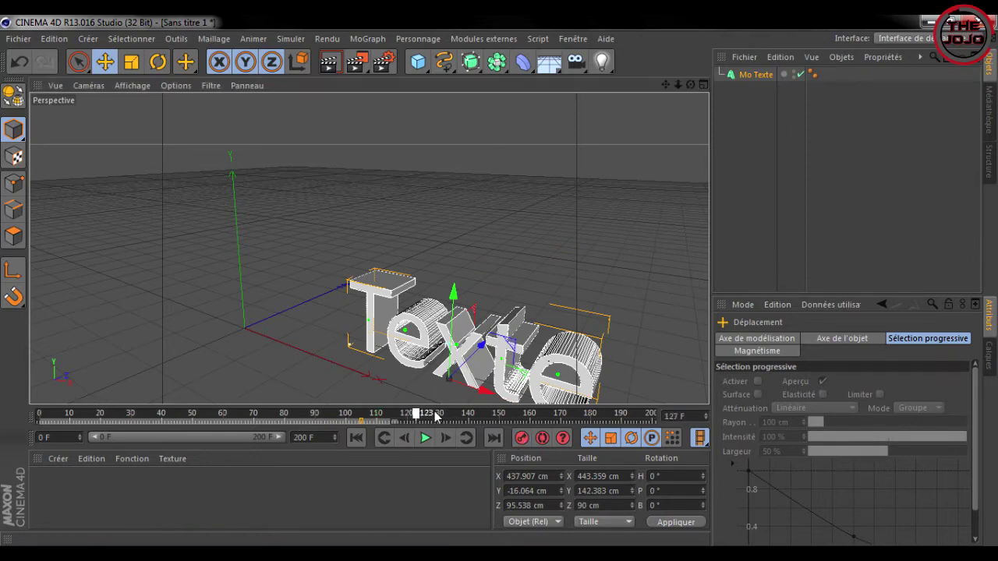
mouse_move(466, 388)
mouse_down()
mouse_move(332, 310)
mouse_move(328, 265)
mouse_up()
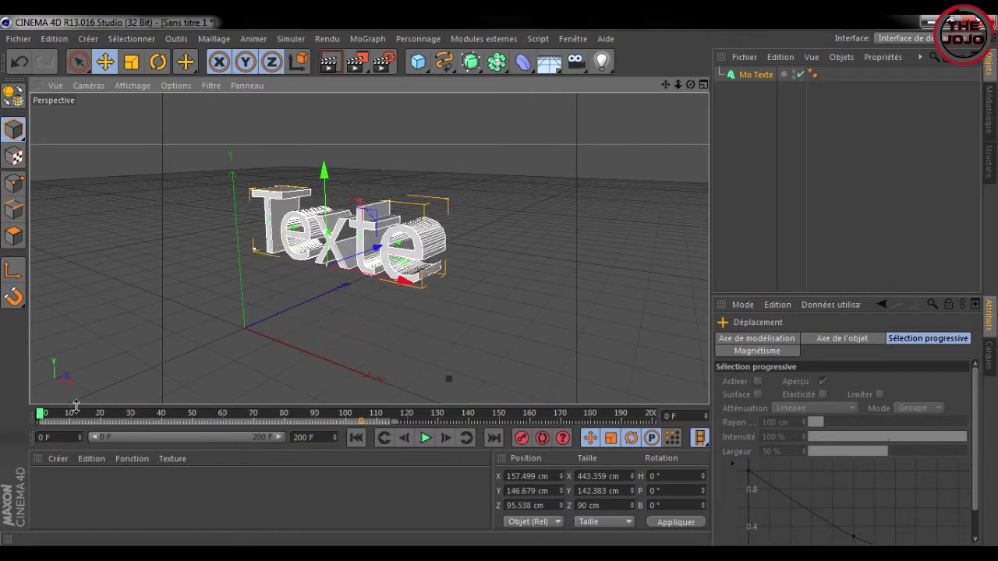
click(521, 438)
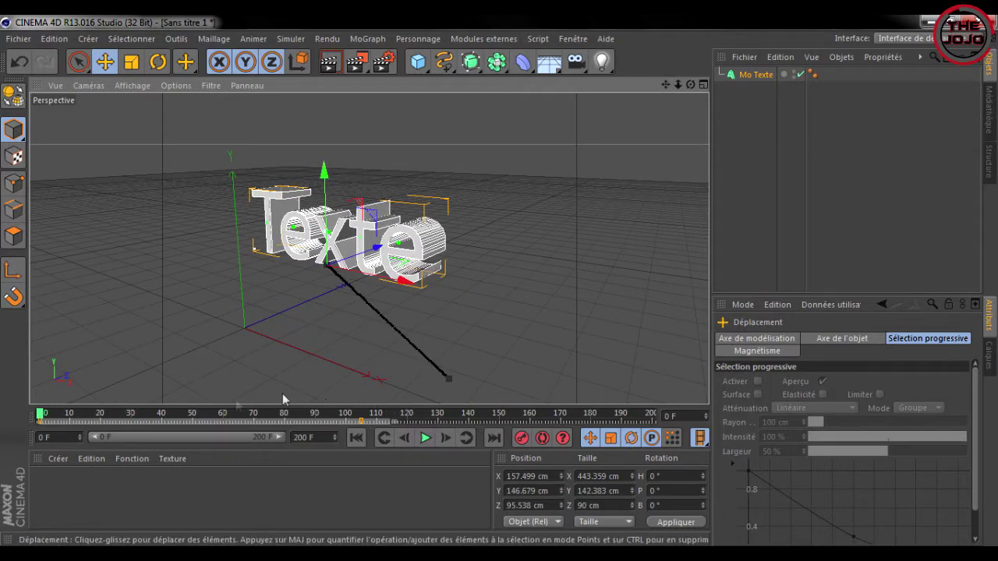
- At frame 151 move Texte to X 52.497, Y 81.268, Z 95.538 cm and record a key
drag(42, 415, 446, 414)
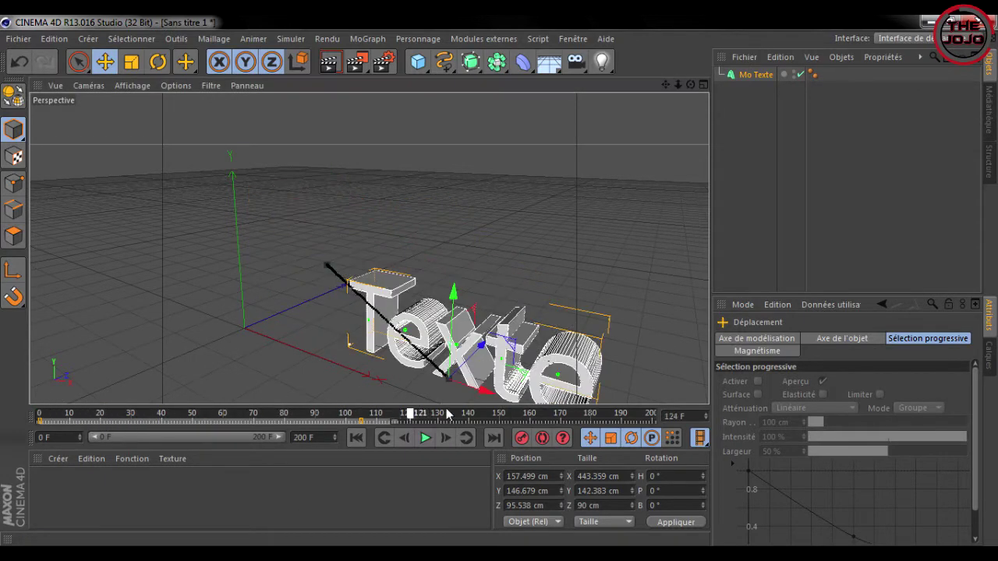
drag(462, 353, 468, 309)
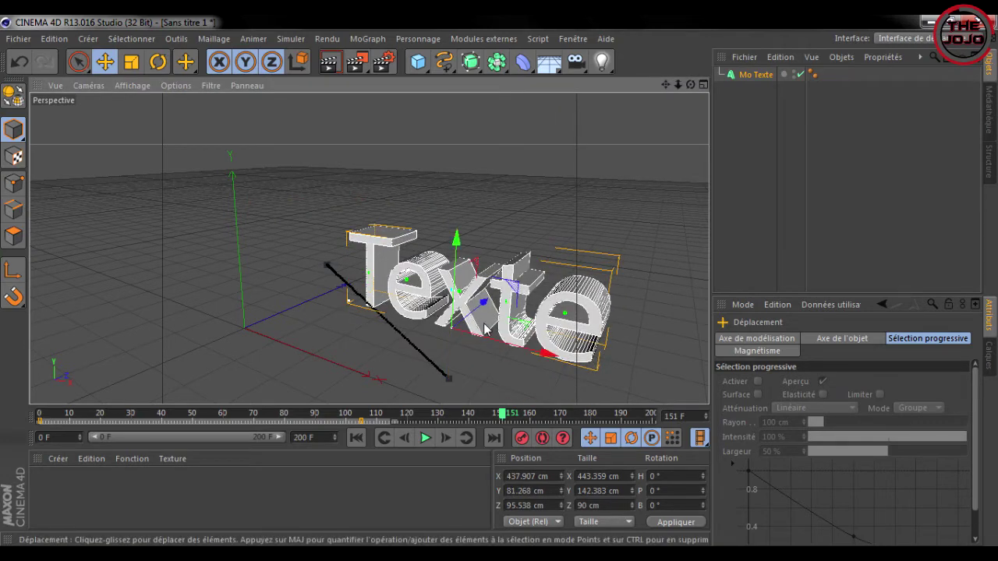
mouse_move(524, 356)
mouse_down()
mouse_move(367, 330)
mouse_move(363, 305)
mouse_up()
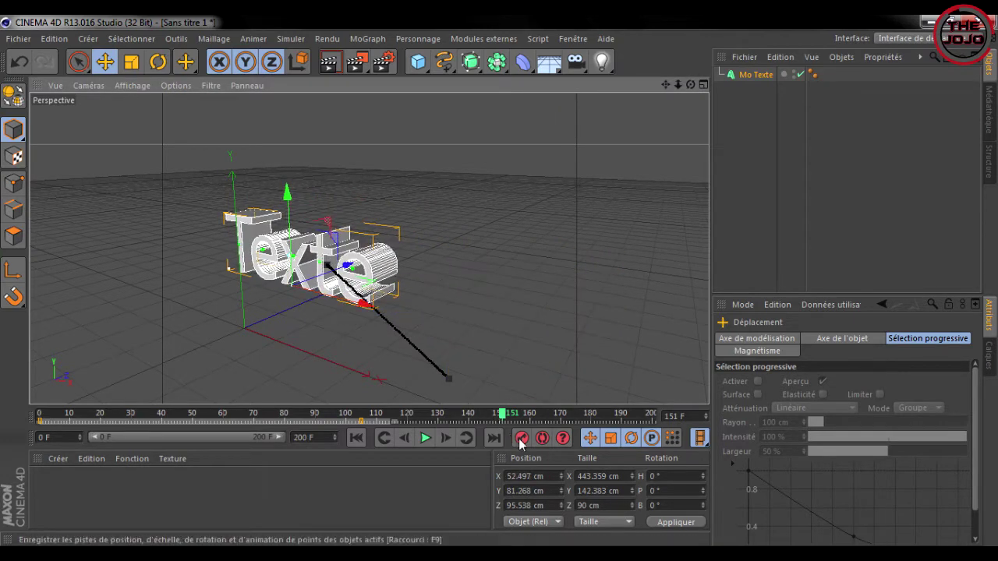
click(520, 438)
mouse_move(503, 414)
mouse_down()
mouse_move(221, 415)
mouse_move(652, 415)
mouse_up()
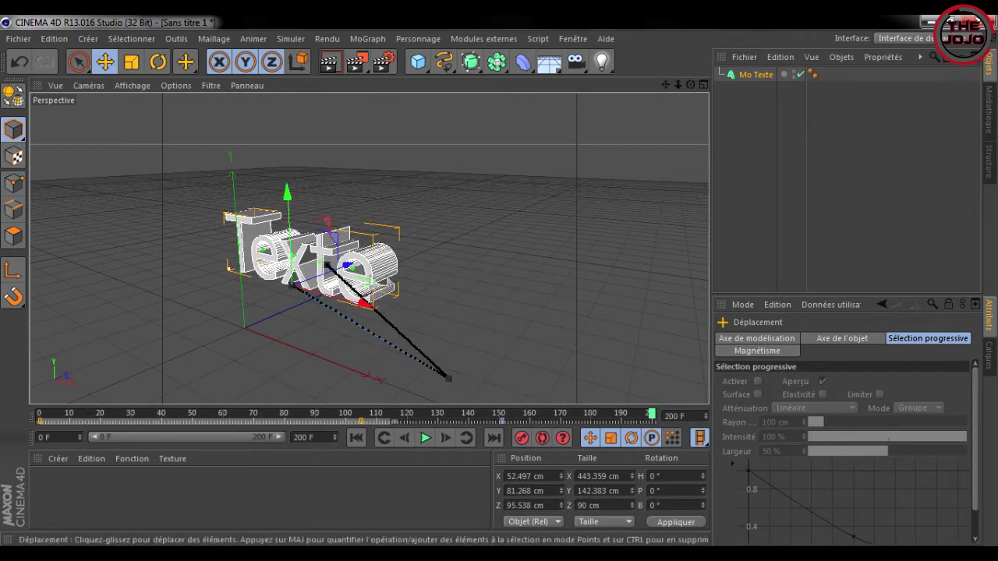
click(498, 361)
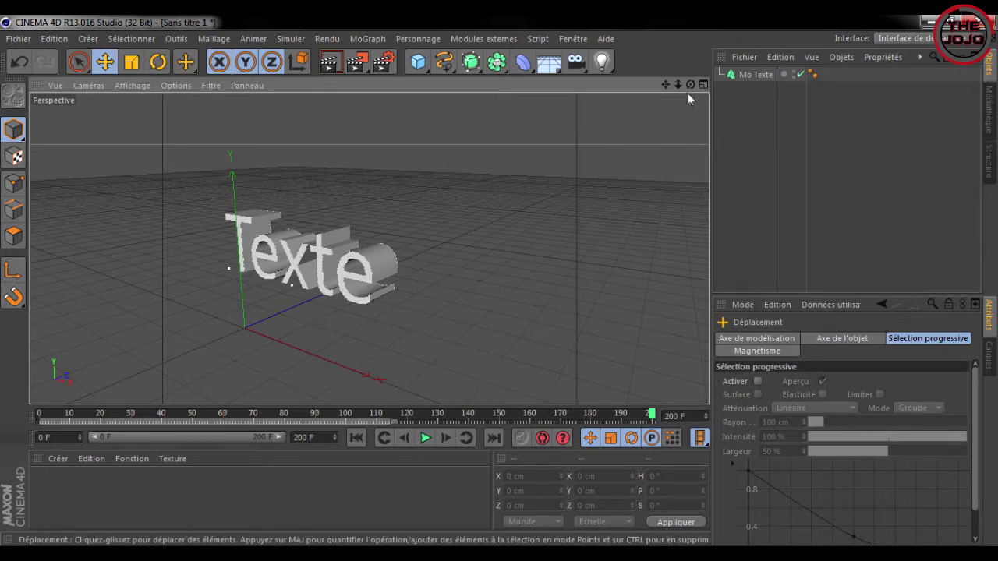
- Scale the Mo Texte up to about 794 cm wide
drag(690, 84, 692, 88)
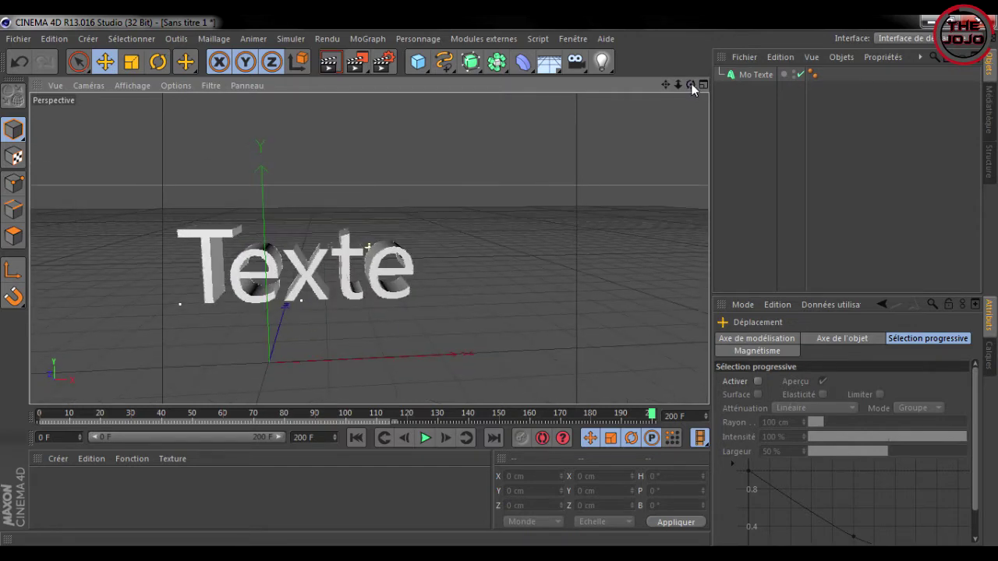
click(132, 61)
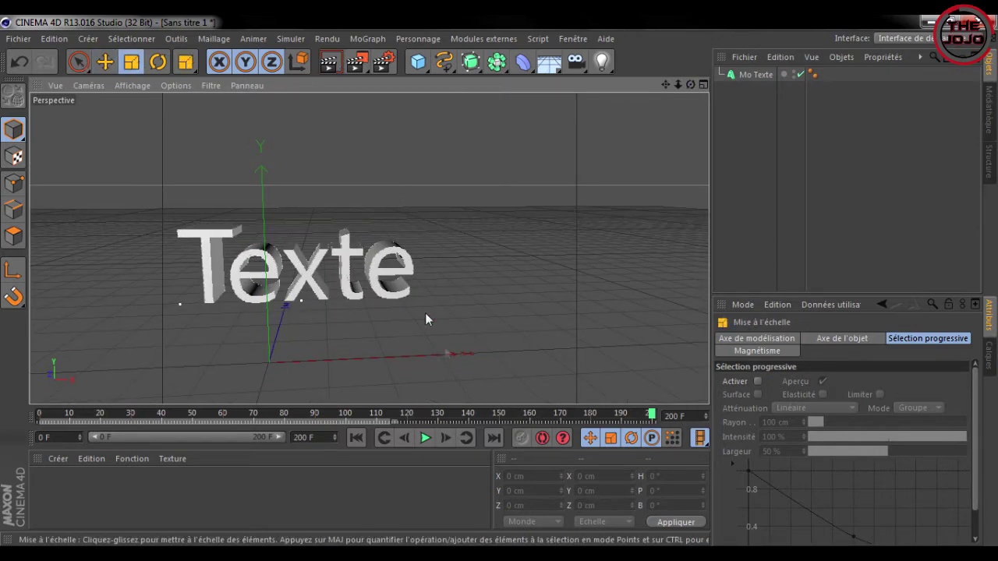
click(754, 75)
drag(489, 339, 348, 270)
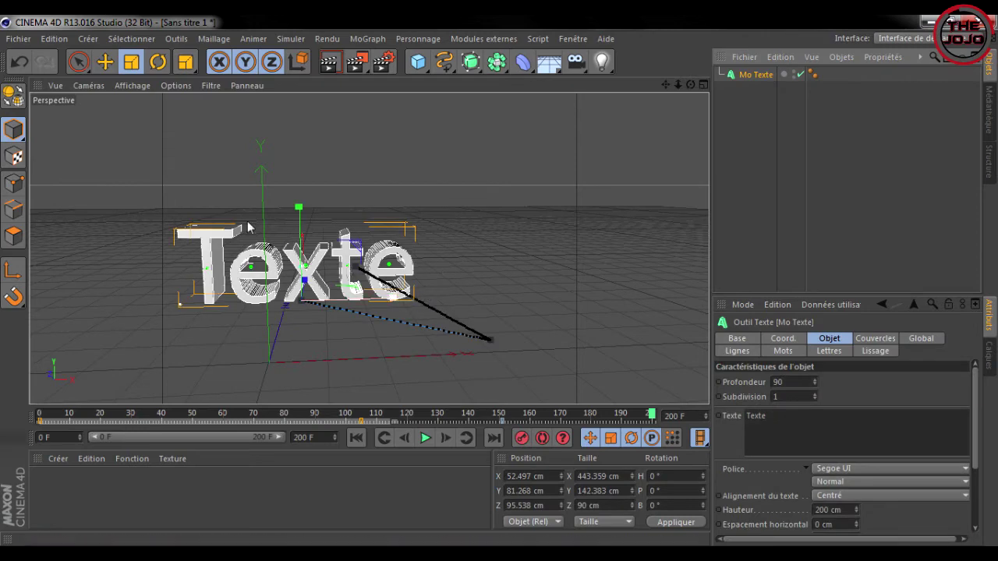
drag(456, 278, 493, 508)
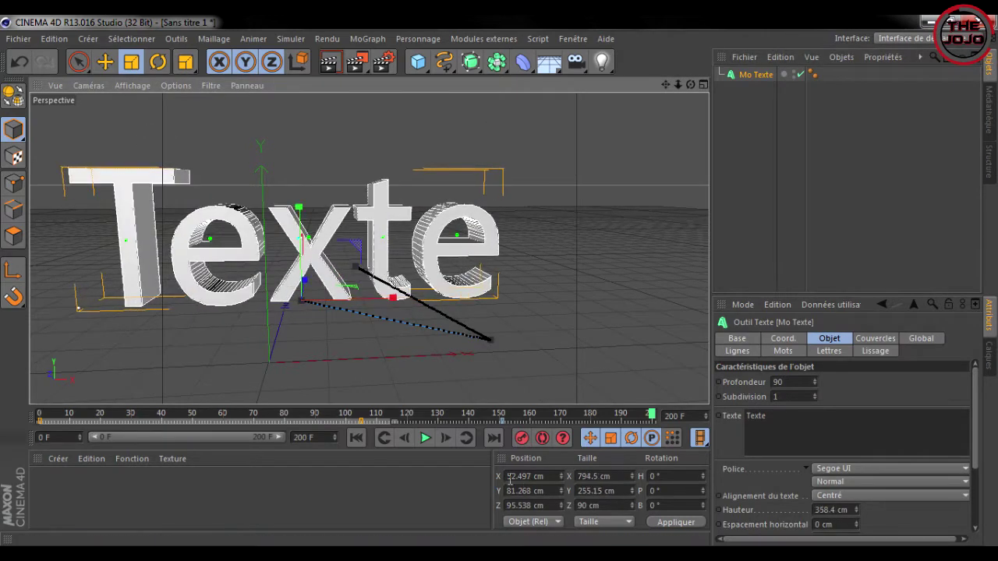
- Scale the Texte further to 355.025 cm height and scrub back to frame 0 to preview growth
click(517, 416)
drag(396, 272, 463, 239)
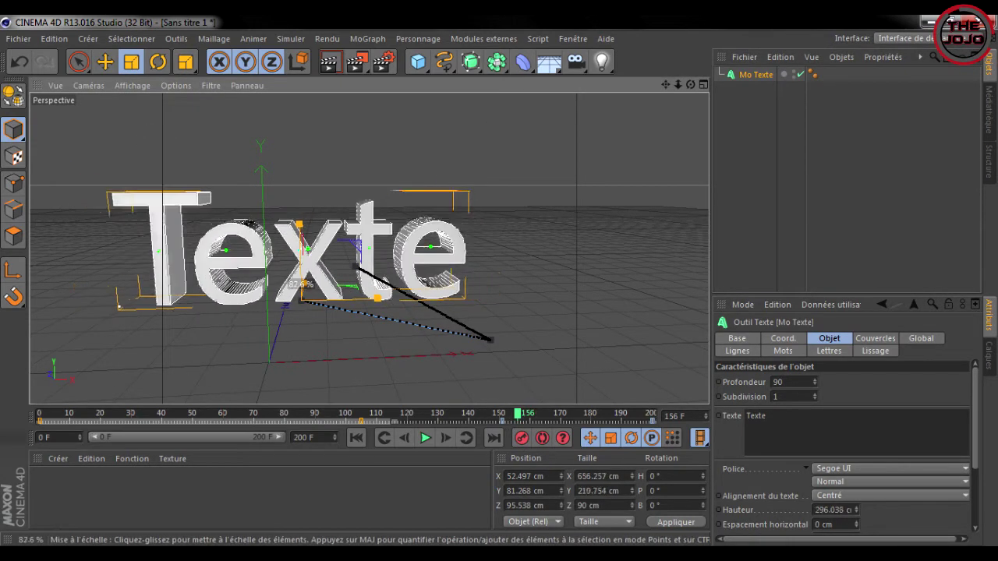
click(521, 438)
mouse_move(517, 416)
mouse_down()
mouse_move(218, 416)
mouse_move(566, 415)
mouse_move(20, 392)
mouse_move(578, 415)
mouse_up()
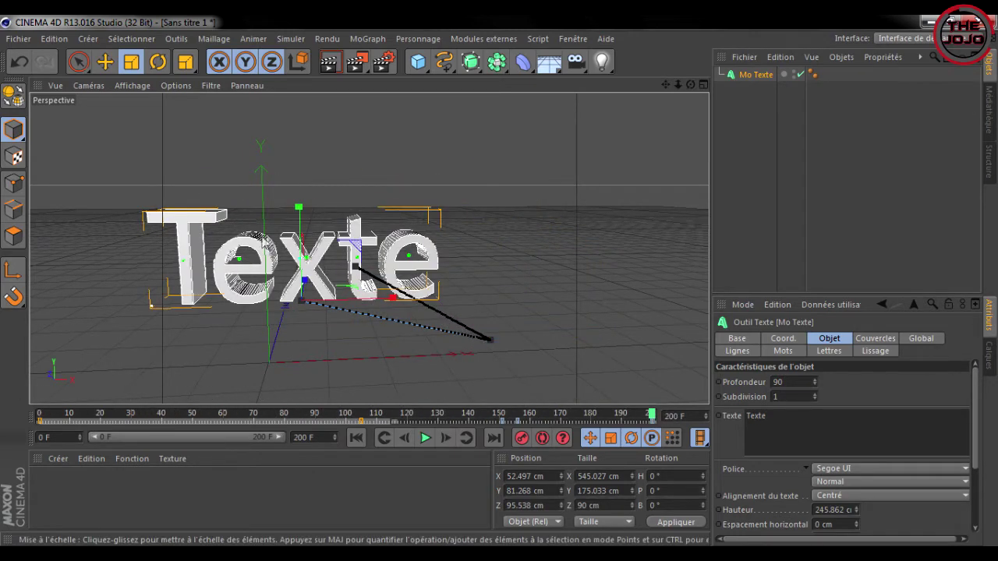
mouse_move(468, 125)
mouse_down()
mouse_move(521, 78)
mouse_move(562, 86)
mouse_up()
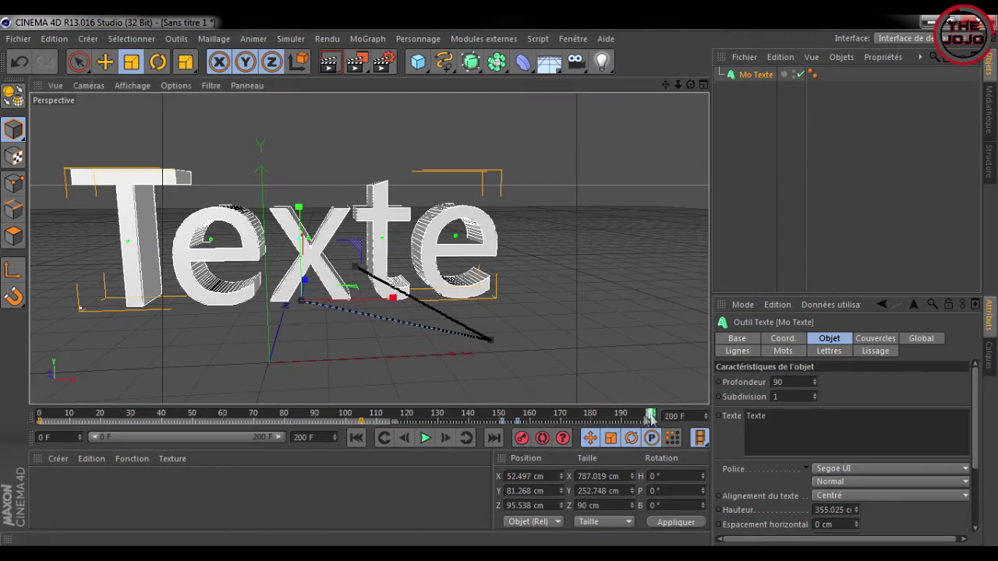
drag(506, 424, 2, 423)
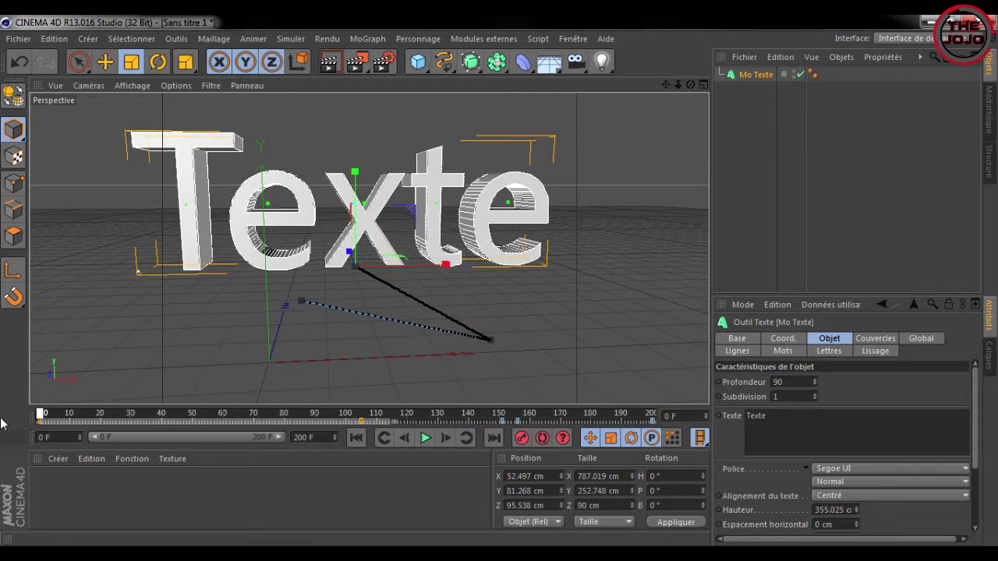
click(648, 117)
drag(669, 92, 632, 175)
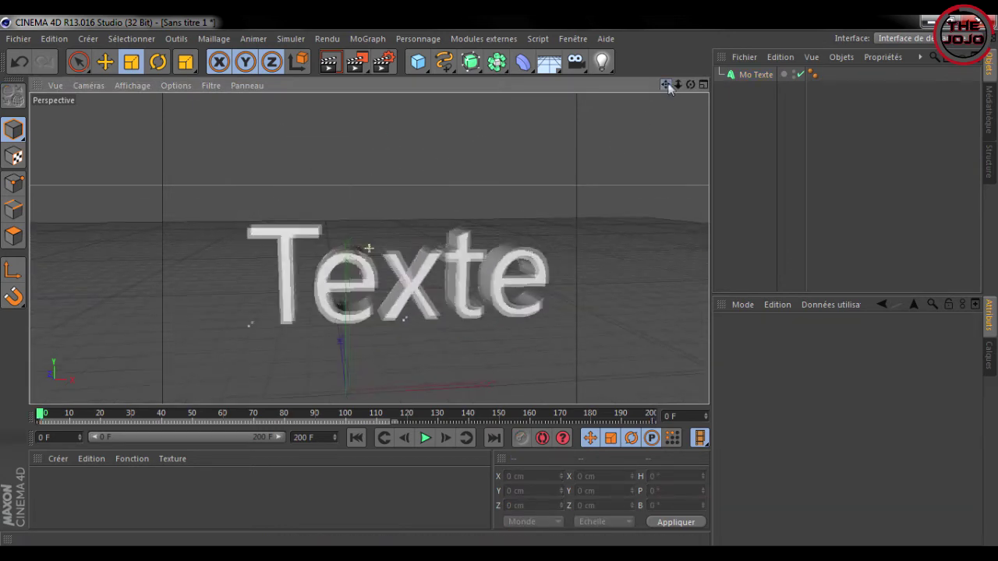
- Add a new Mo Texte and raise it to Y 381.41 cm
click(755, 74)
click(367, 38)
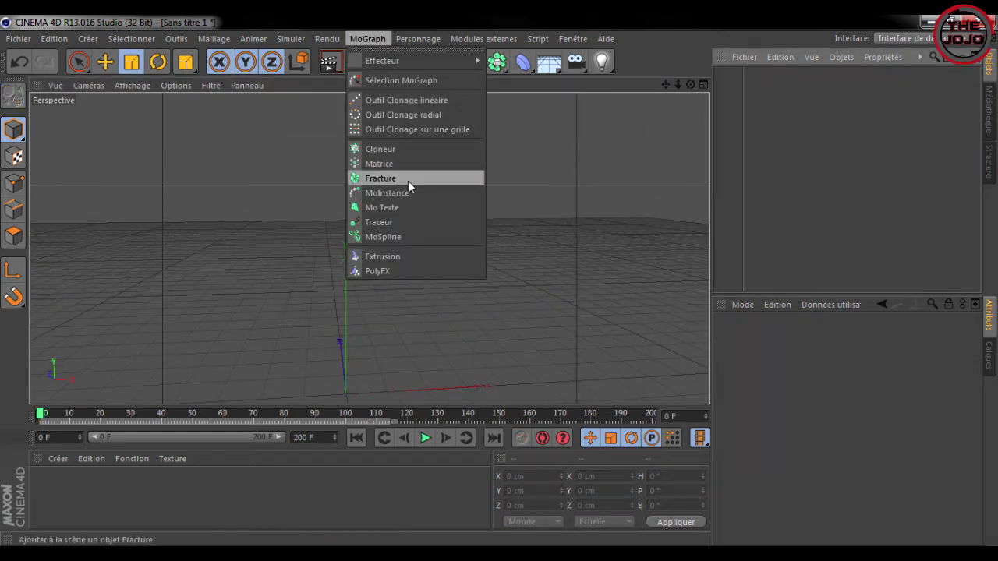
click(411, 206)
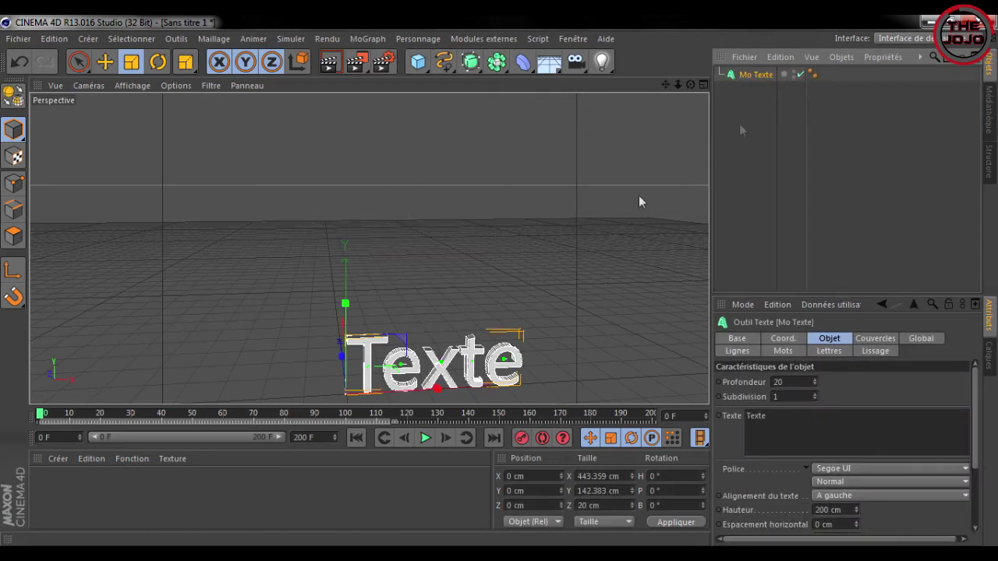
click(105, 62)
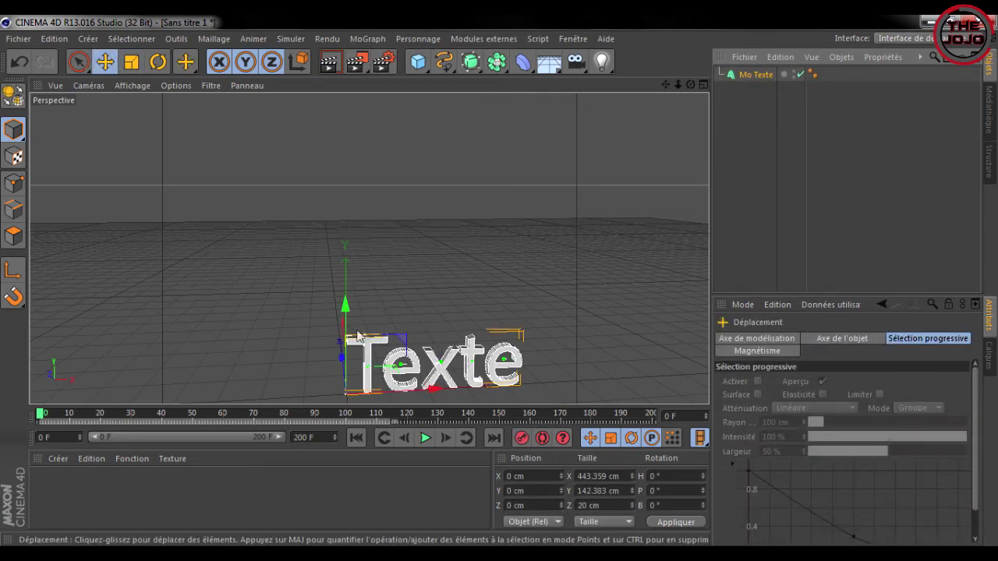
drag(353, 334, 355, 175)
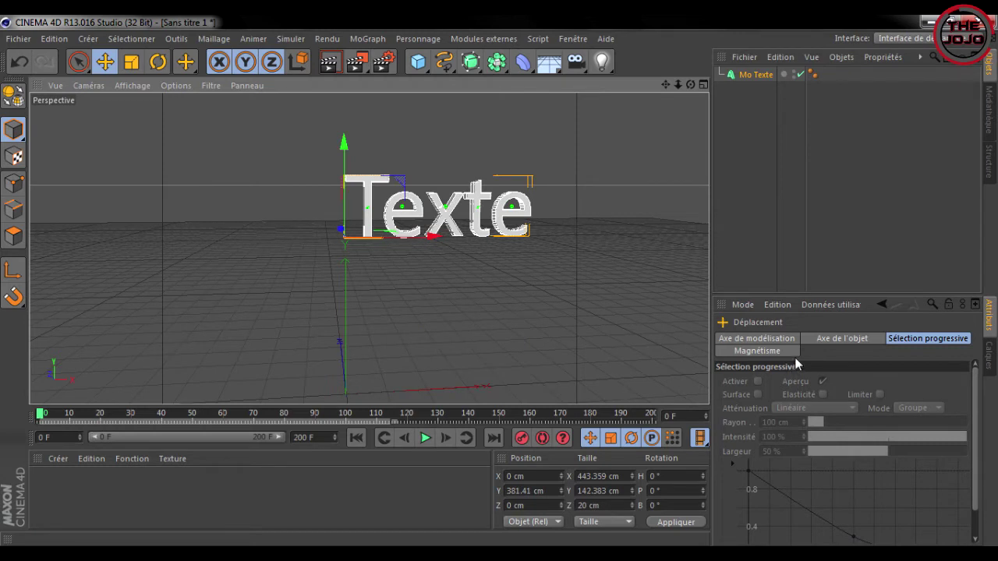
- Keep the font style Normal and set the new text's alignment to Centré
click(753, 75)
click(890, 485)
click(836, 538)
click(861, 496)
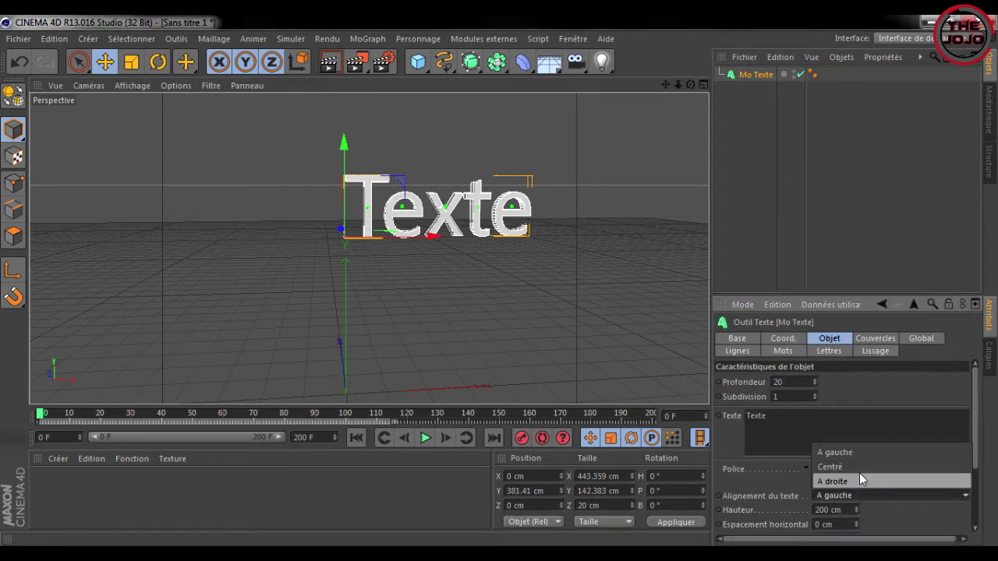
click(858, 467)
mouse_move(694, 275)
alt+mouse_down()
mouse_move(617, 42)
mouse_move(570, 14)
alt+mouse_up()
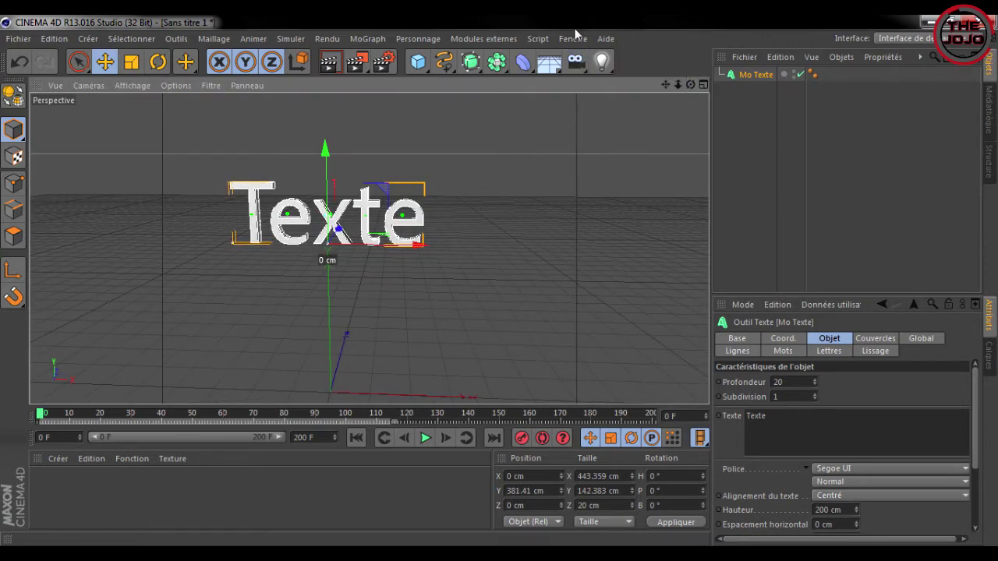
- Add a Caméra at X 155.6, Y 584.66, Z -929.376 cm and orbit to view it with the text
click(576, 69)
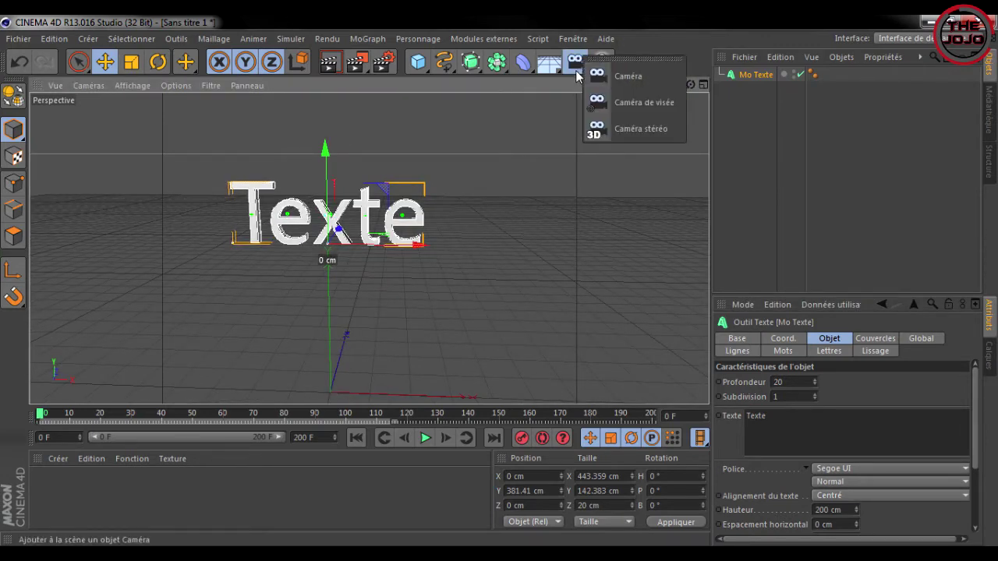
drag(575, 67, 632, 105)
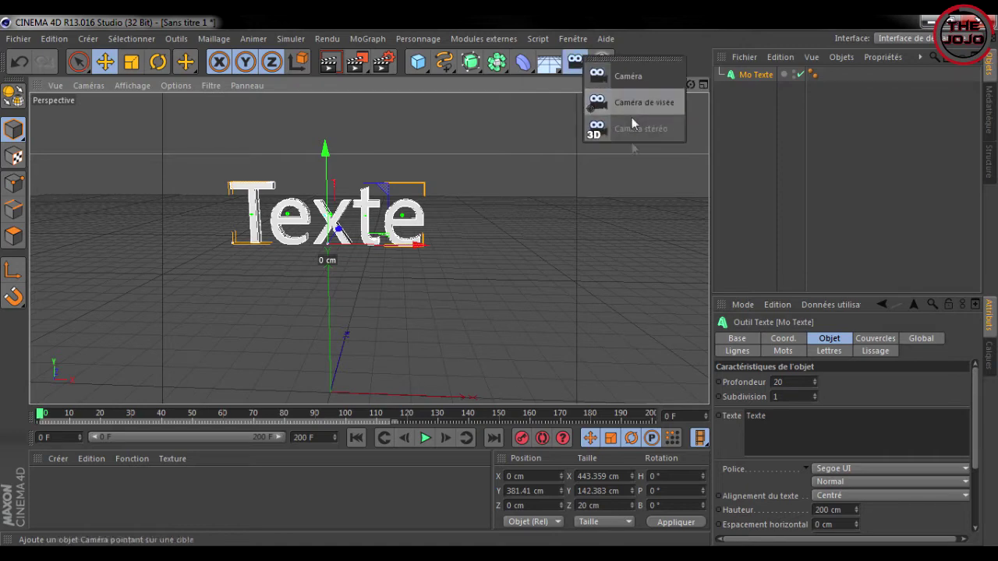
click(630, 82)
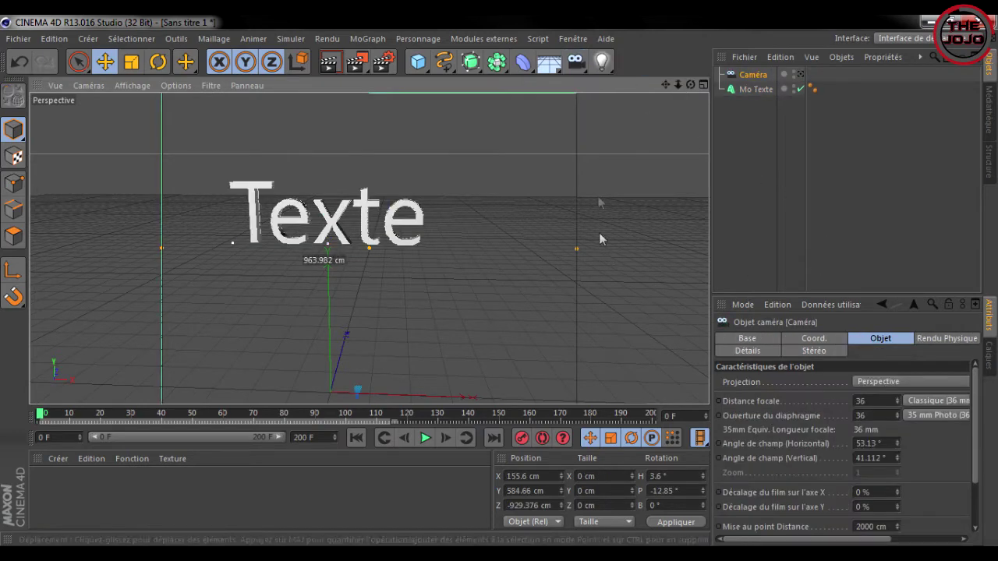
scroll(652, 133, down, 4)
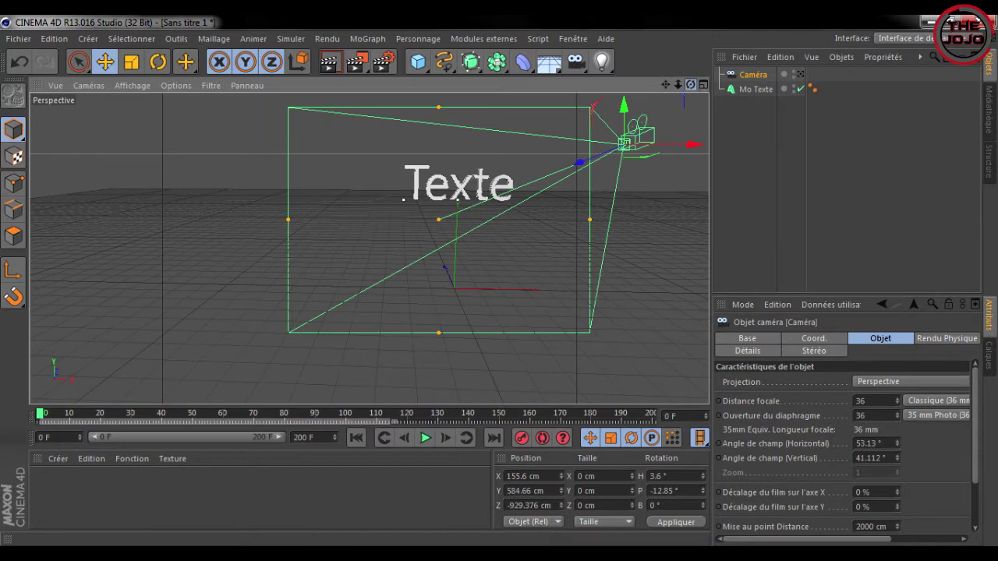
drag(691, 84, 679, 87)
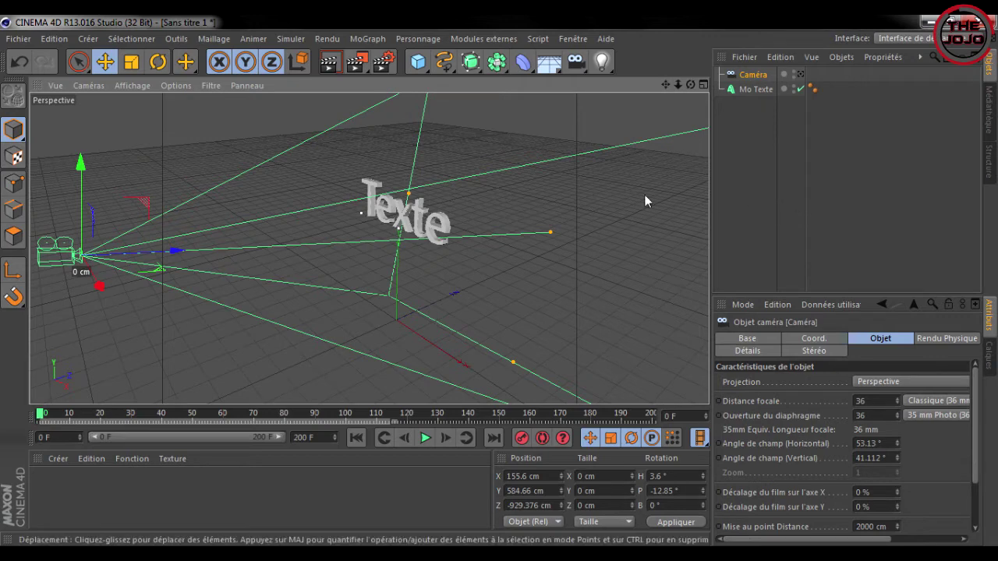
drag(691, 84, 695, 81)
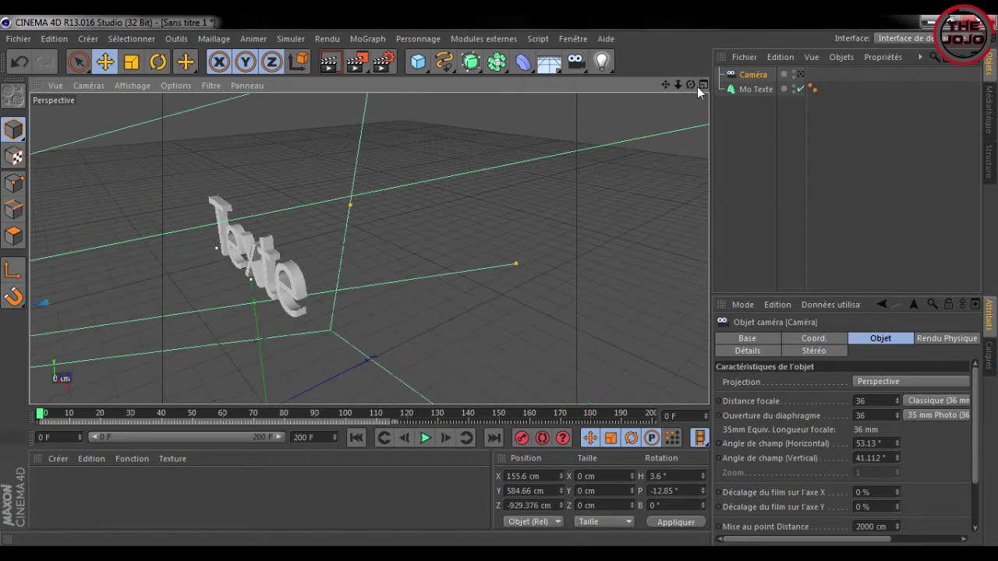
- Look through the scene camera and pose it around the Texte title, adding a new angle at frame 69
click(801, 74)
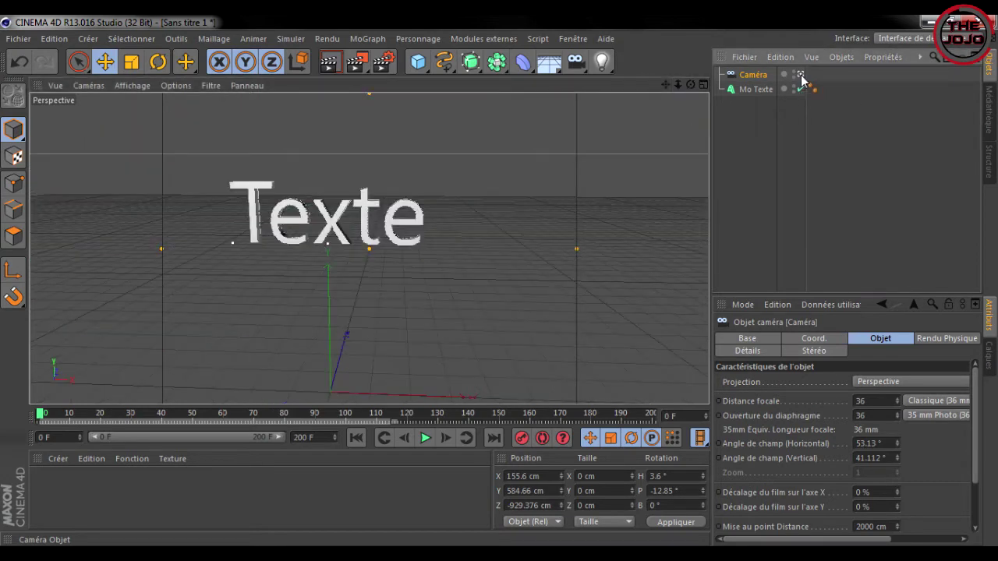
alt+middle_drag(634, 128, 657, 100)
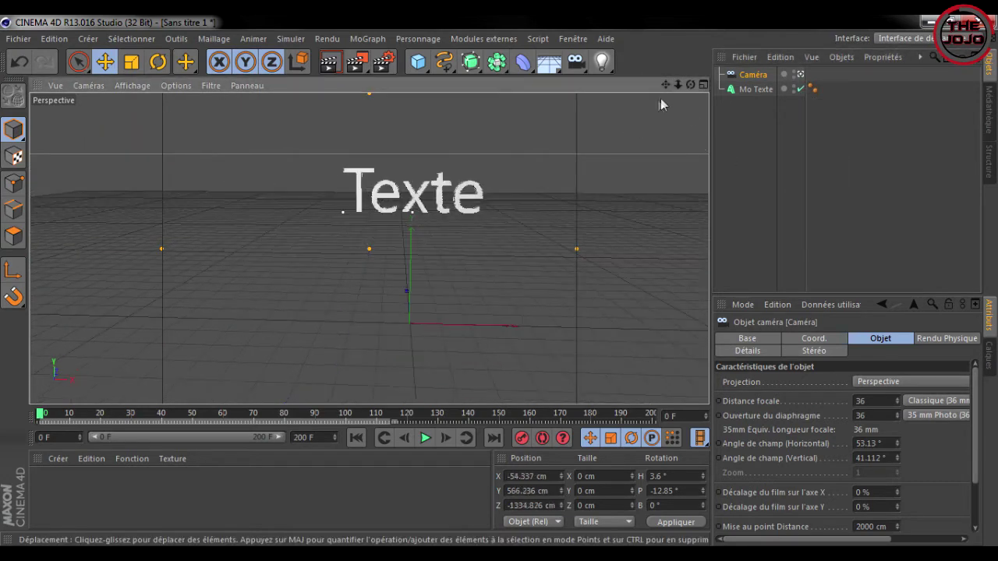
scroll(575, 207, up, 5)
scroll(575, 207, down, 8)
scroll(575, 207, up, 2)
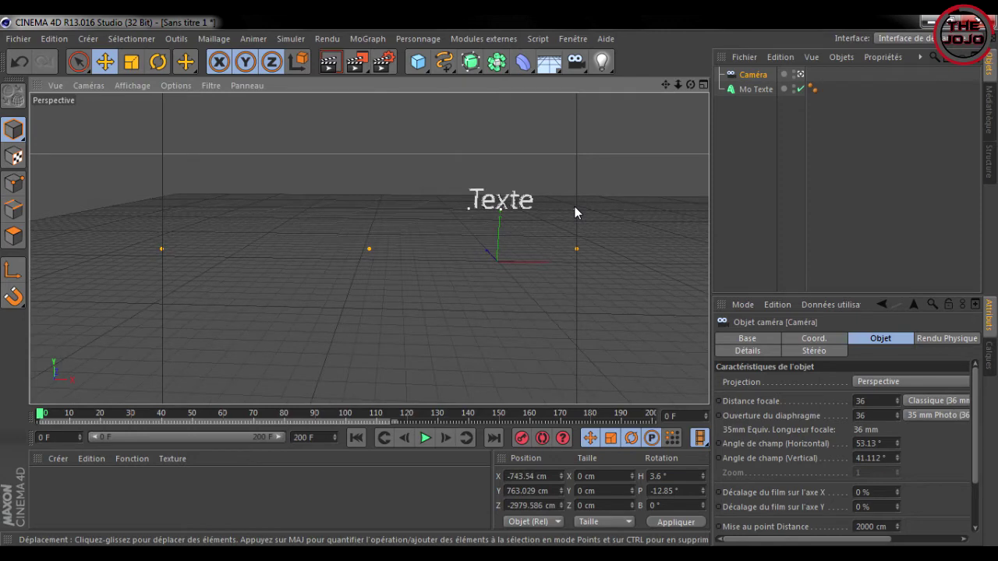
scroll(575, 206, up, 3)
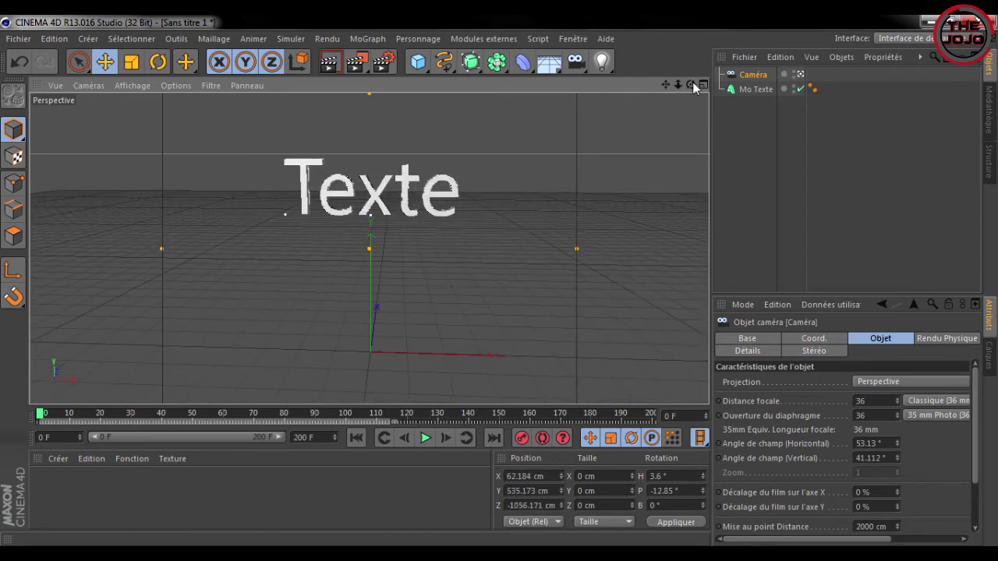
mouse_move(691, 84)
mouse_down()
mouse_move(639, 90)
mouse_move(702, 88)
mouse_up()
drag(369, 248, 486, 262)
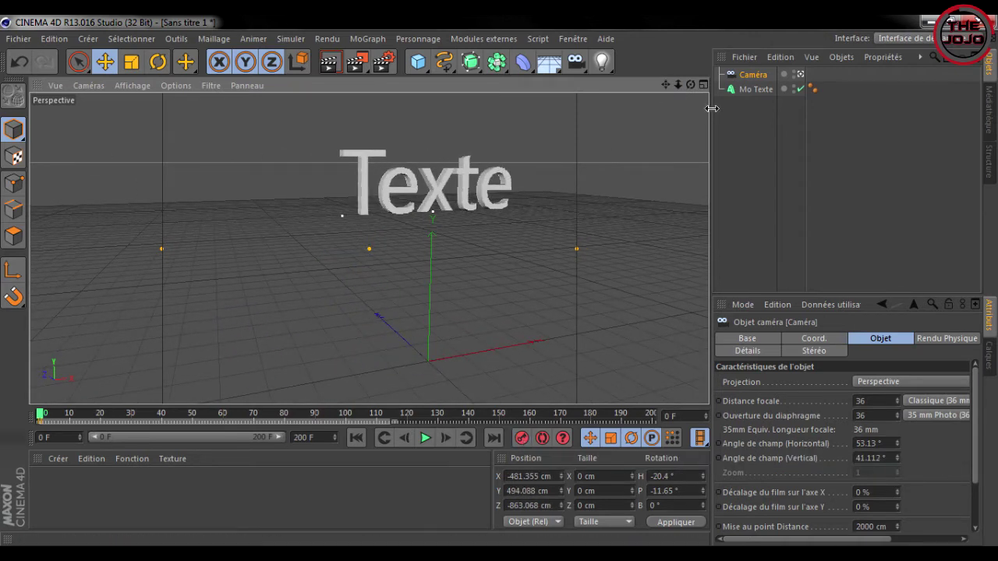
click(252, 413)
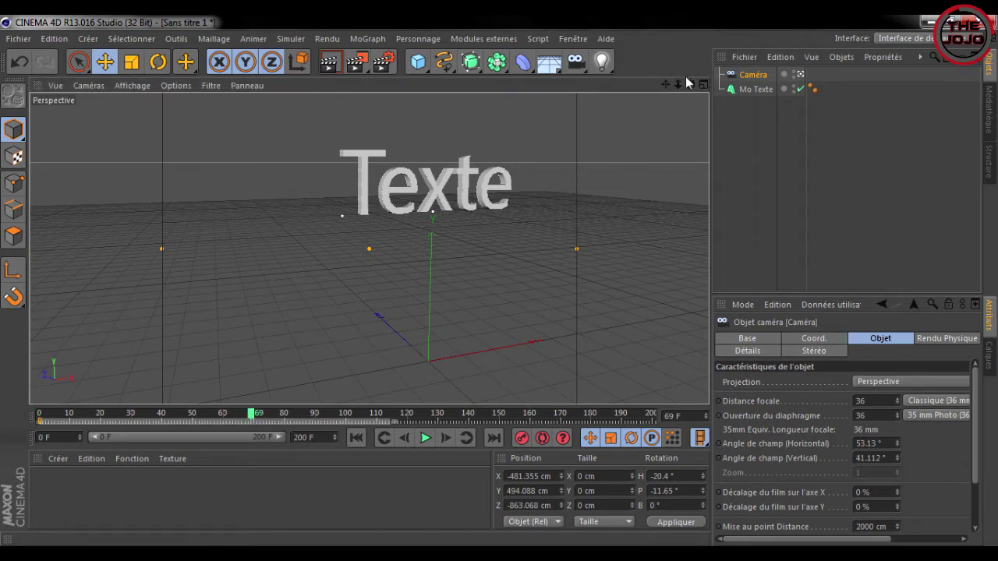
drag(689, 84, 624, 86)
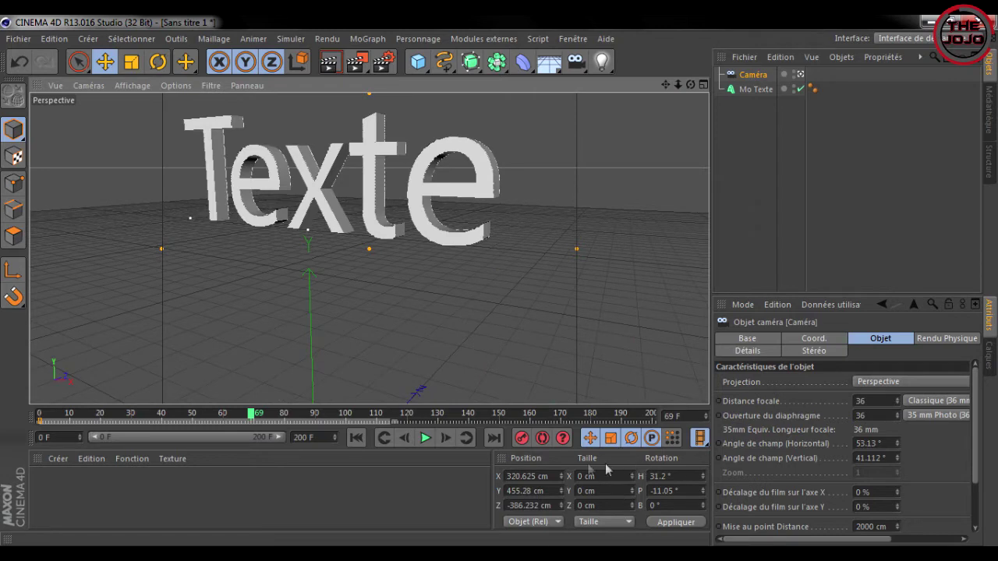
- Rewind to frame 0 and play the camera animation to review it
drag(271, 422, 18, 411)
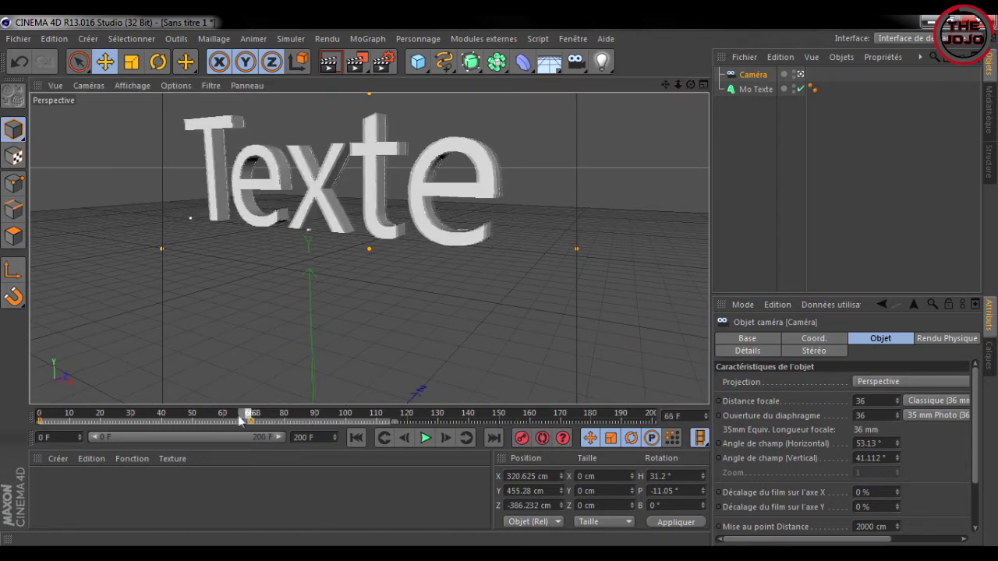
click(425, 439)
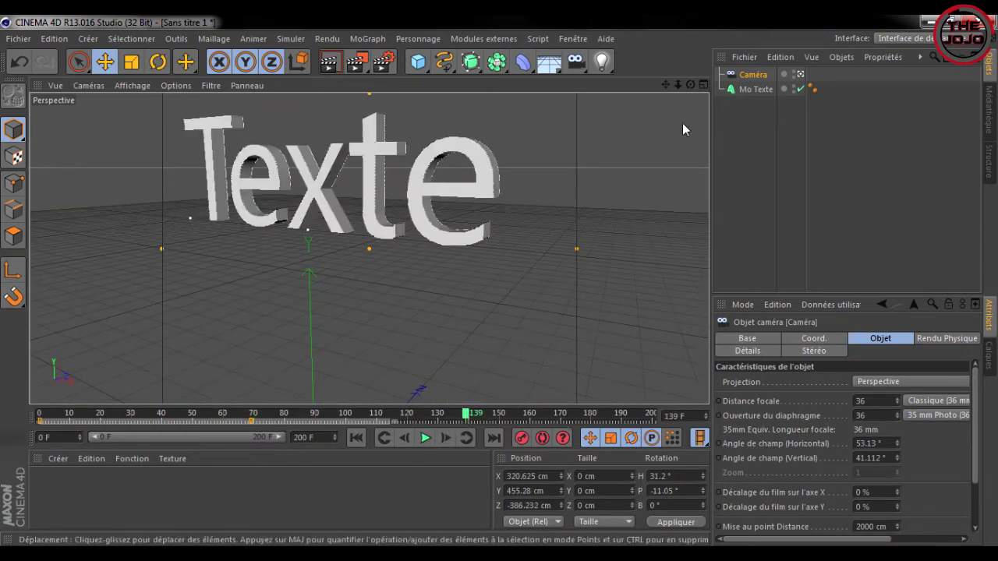
mouse_move(691, 84)
mouse_down()
mouse_move(640, 81)
mouse_move(738, 89)
mouse_up()
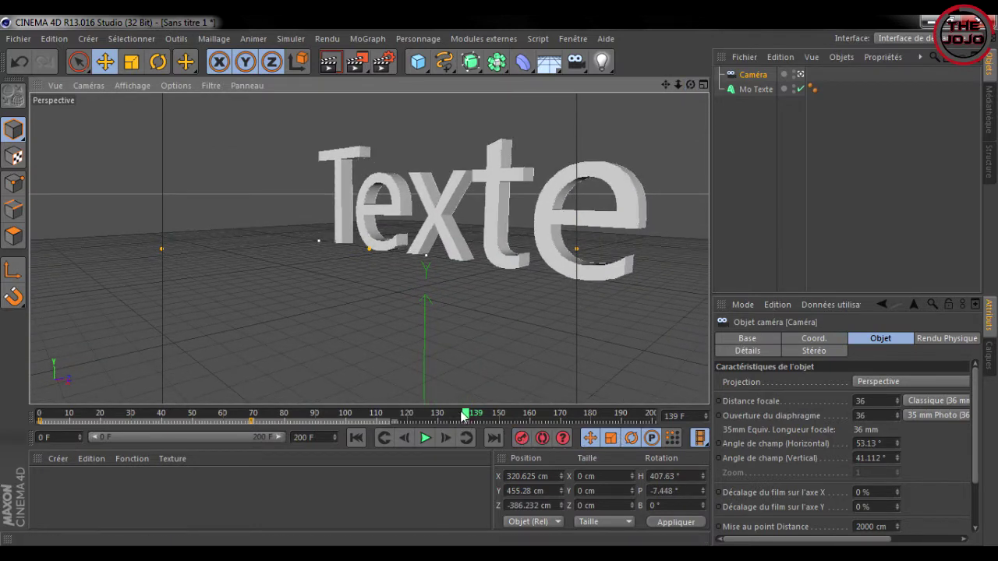
drag(472, 425, 1, 426)
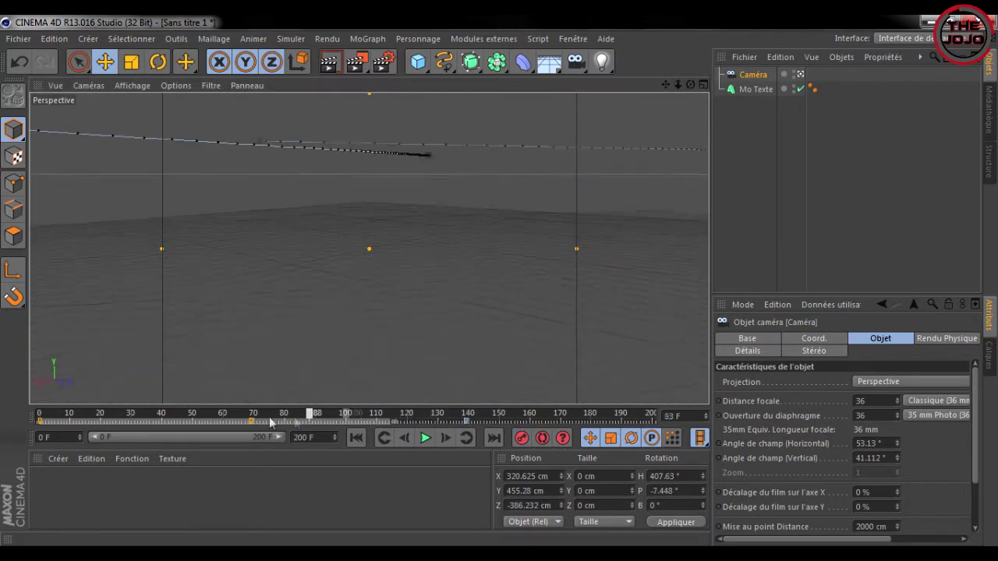
click(425, 439)
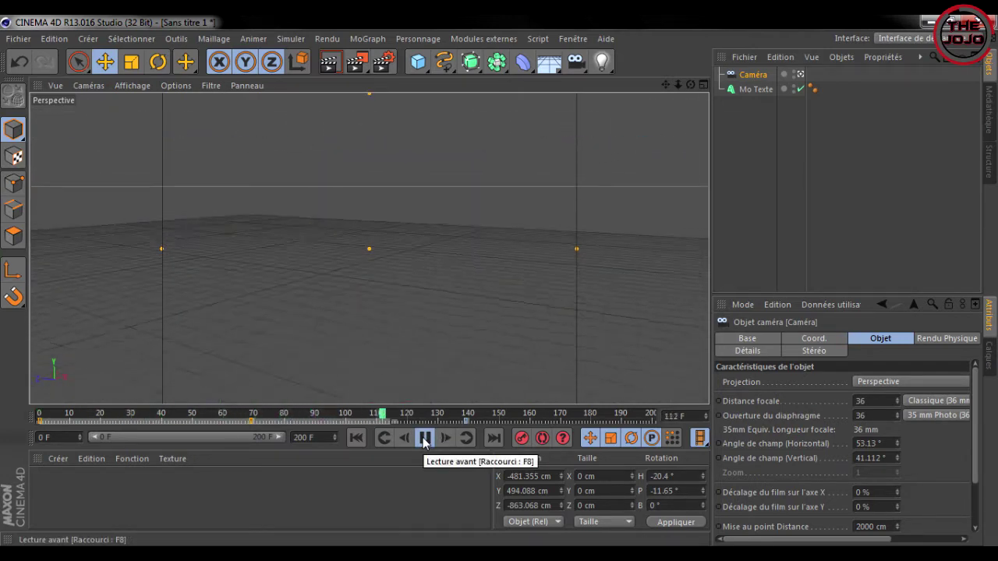
click(425, 439)
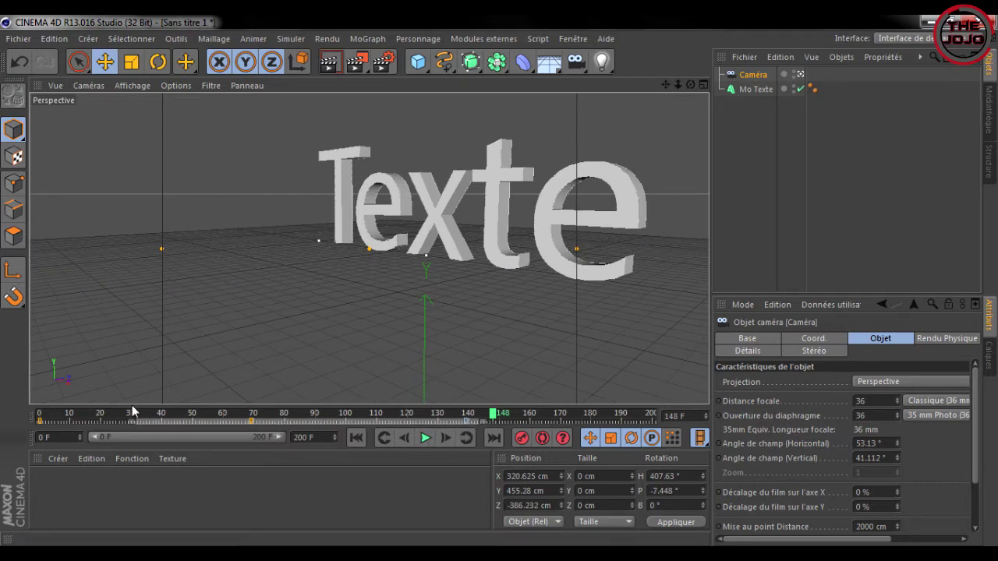
- Deselect the camera and select the Mo Texte object
click(251, 421)
click(503, 396)
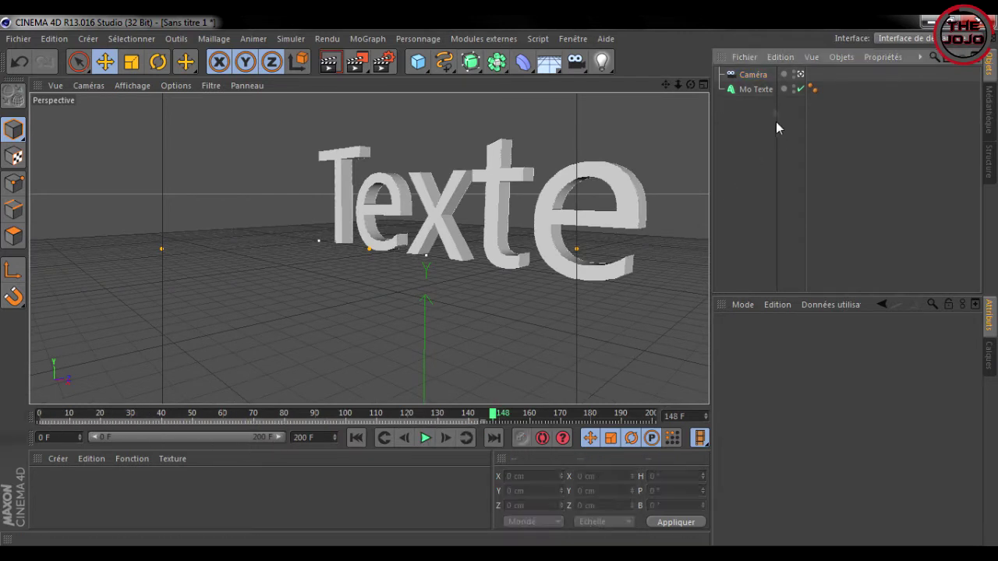
click(757, 90)
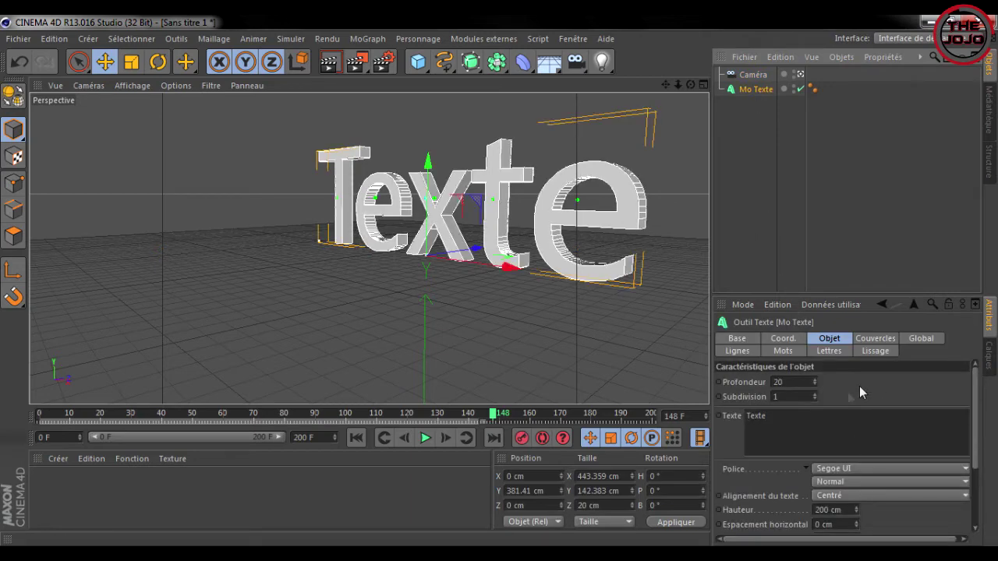
- Keyframe Profondeur at 20 on frame 0 and at 123 around frame 60
drag(690, 85, 583, 98)
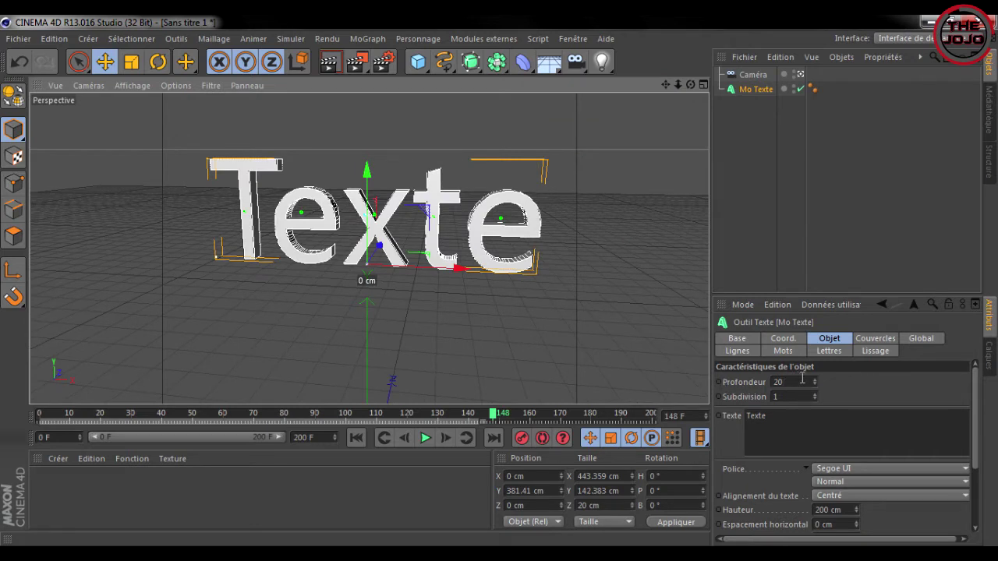
click(42, 415)
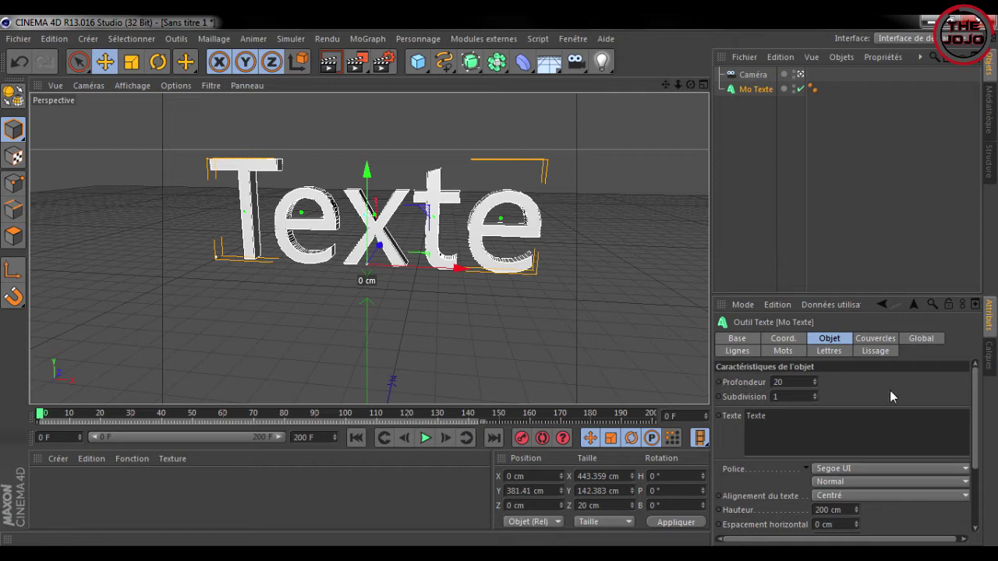
ctrl+click(720, 383)
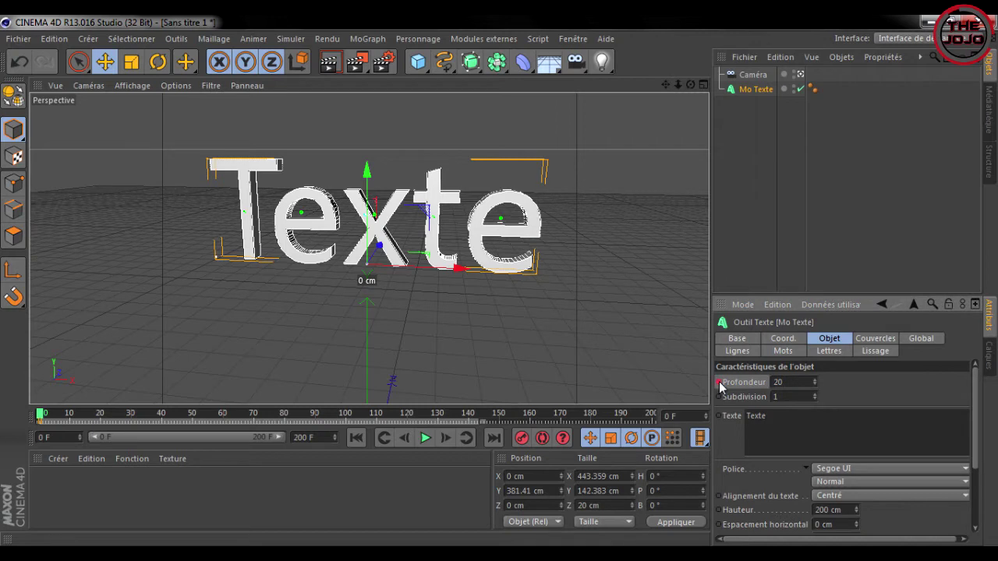
mouse_move(40, 415)
mouse_down()
mouse_move(236, 414)
mouse_move(221, 414)
mouse_up()
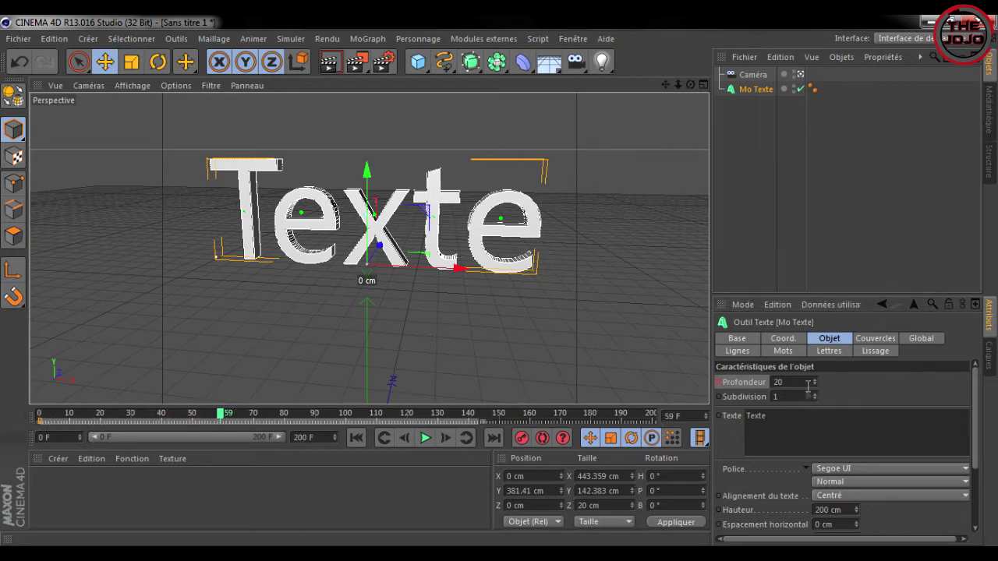
drag(811, 383, 790, 423)
text(123)
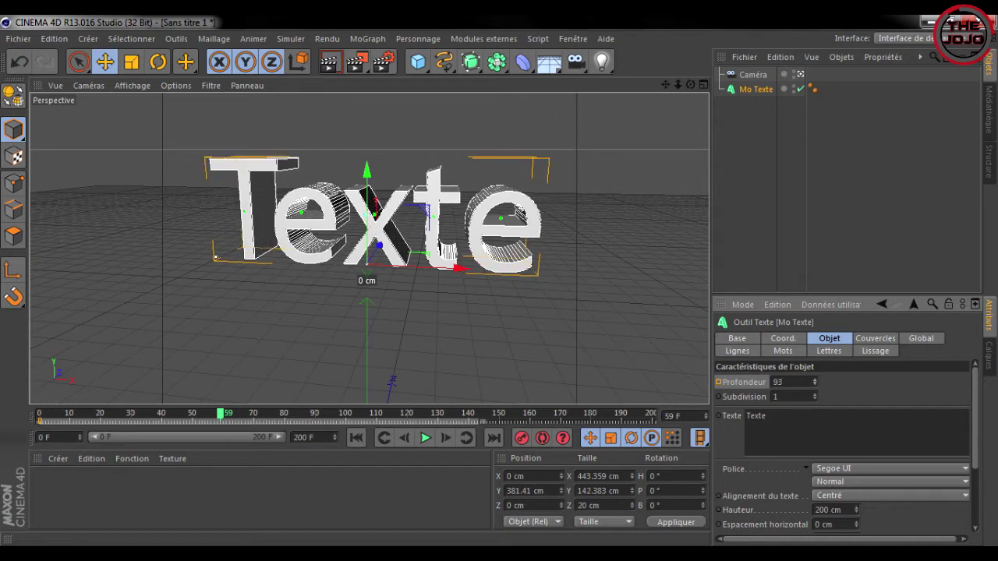
click(719, 383)
- Widen Espacement horizontal to 2 cm and check the deepened text at frame 54
mouse_move(223, 414)
mouse_down()
mouse_move(212, 422)
mouse_move(343, 417)
mouse_up()
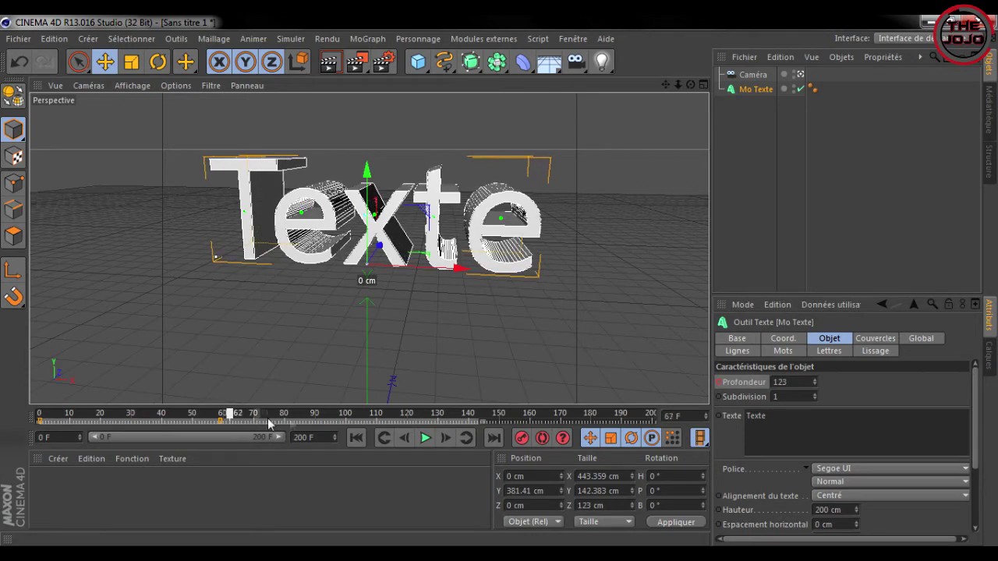
scroll(879, 427, down, 3)
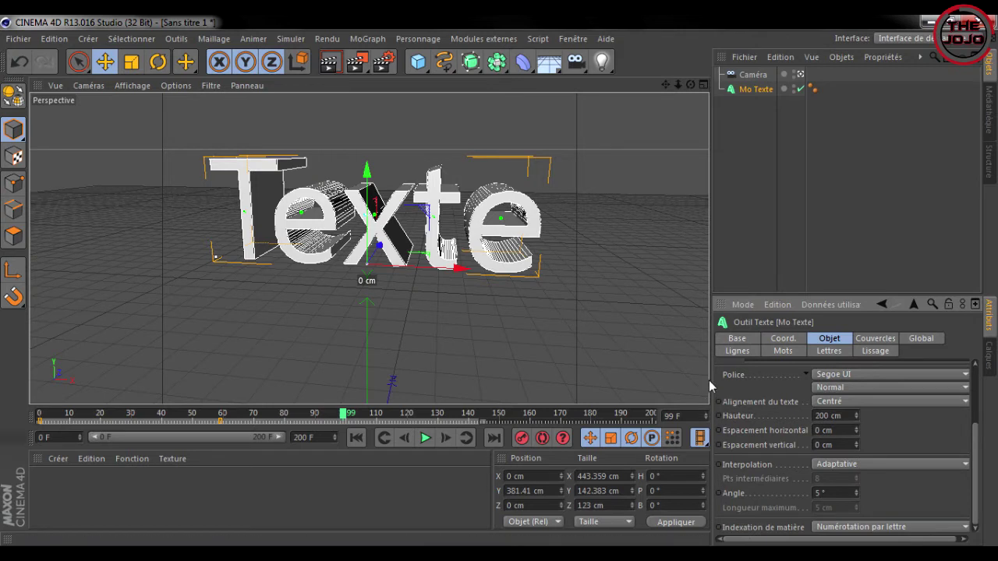
drag(856, 430, 856, 421)
drag(978, 434, 976, 374)
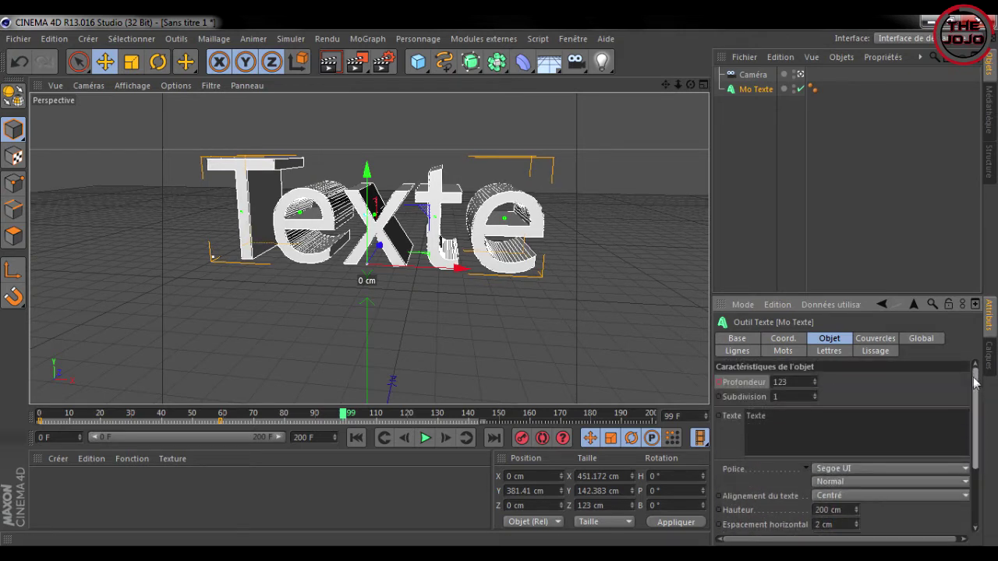
click(205, 414)
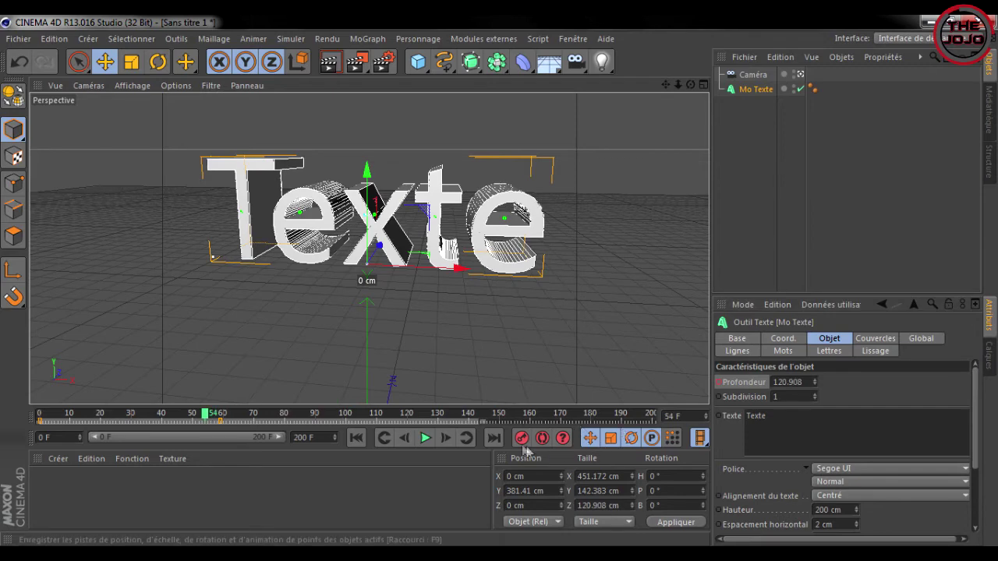
click(875, 339)
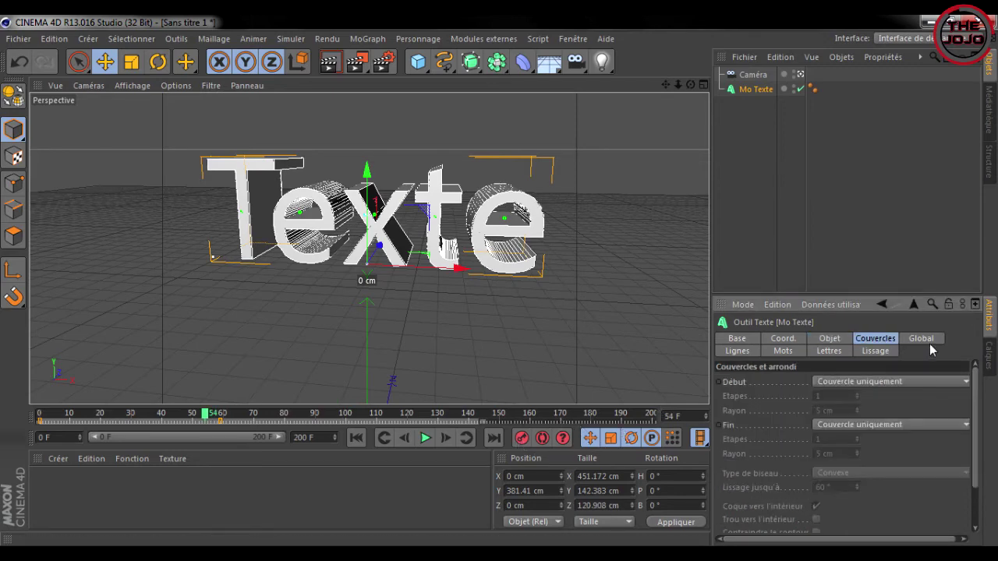
drag(689, 86, 618, 191)
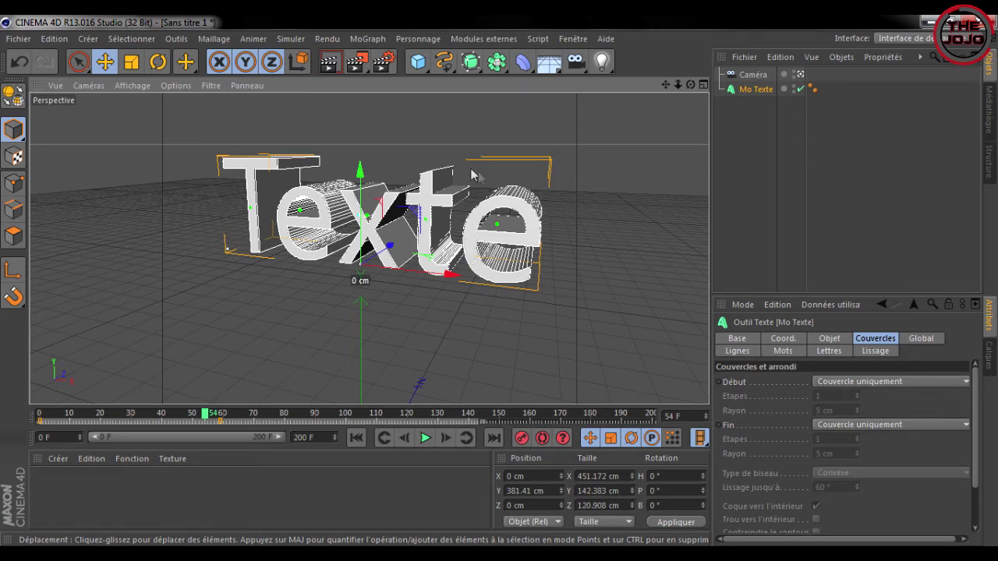
- Set the render save format to PNG with an alpha channel
click(383, 62)
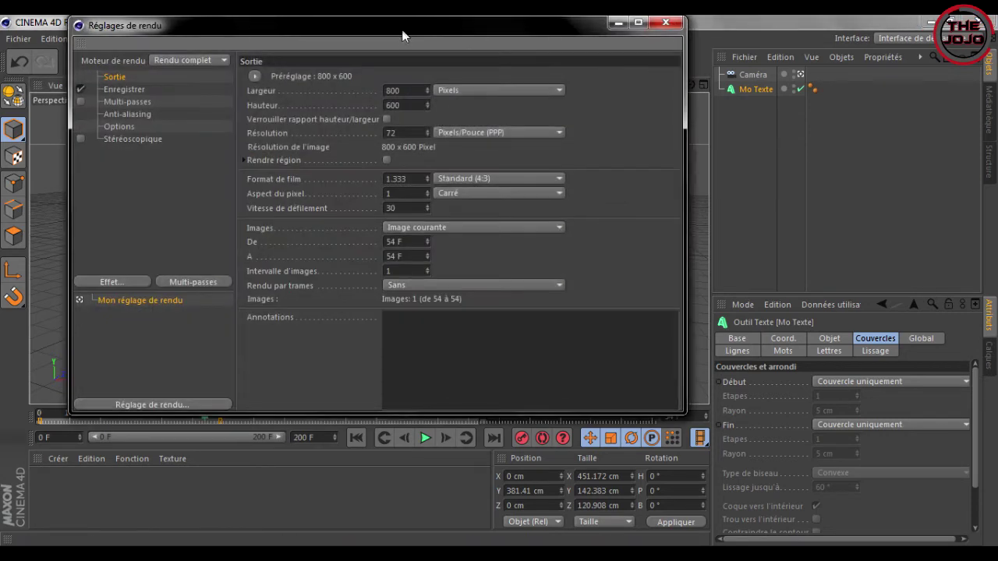
drag(402, 32, 467, 60)
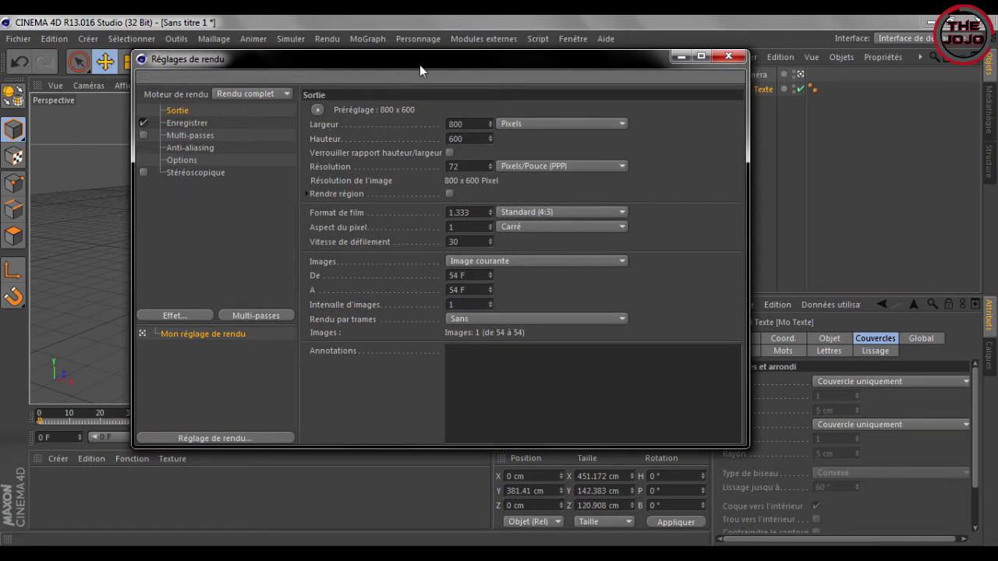
click(195, 123)
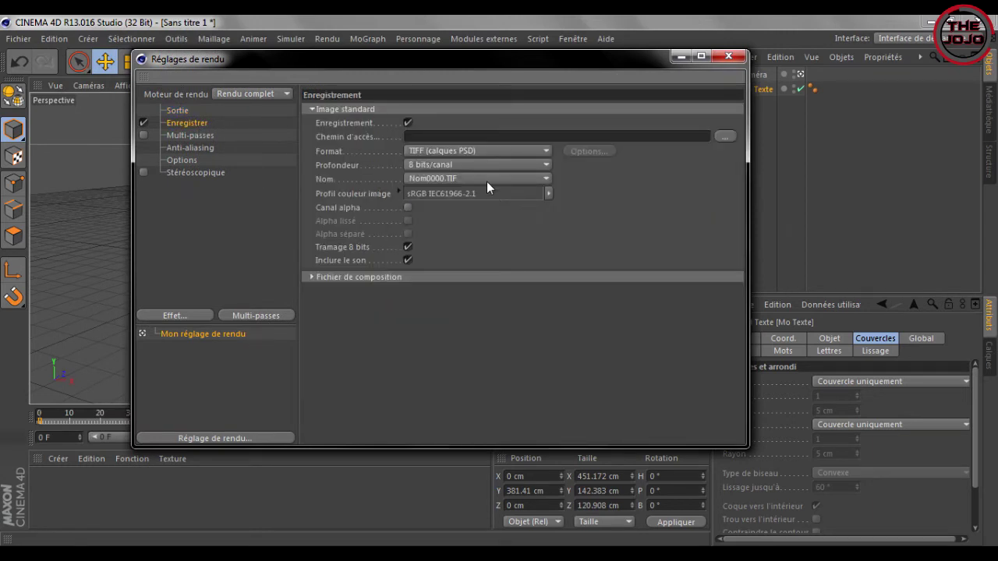
click(455, 152)
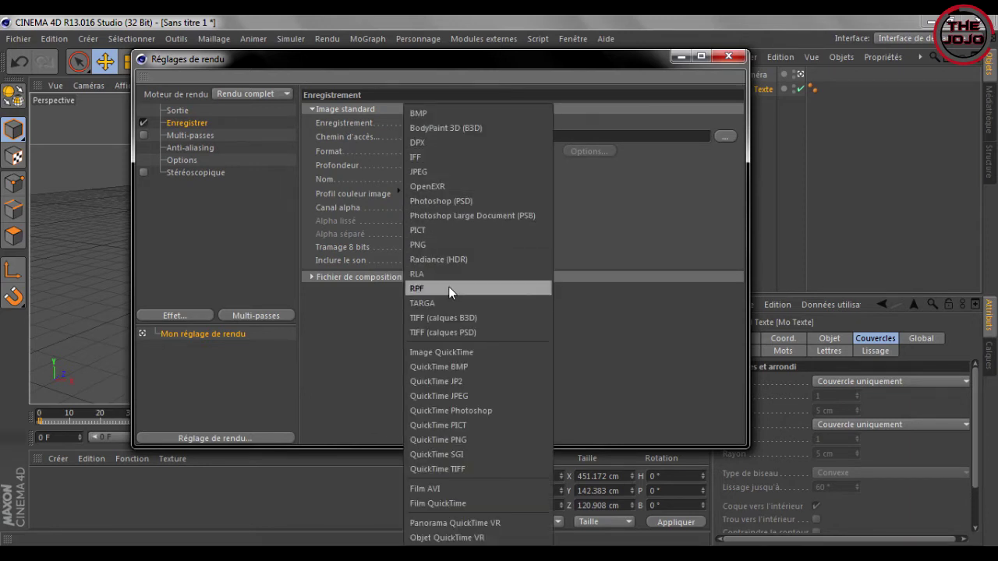
click(446, 245)
click(408, 208)
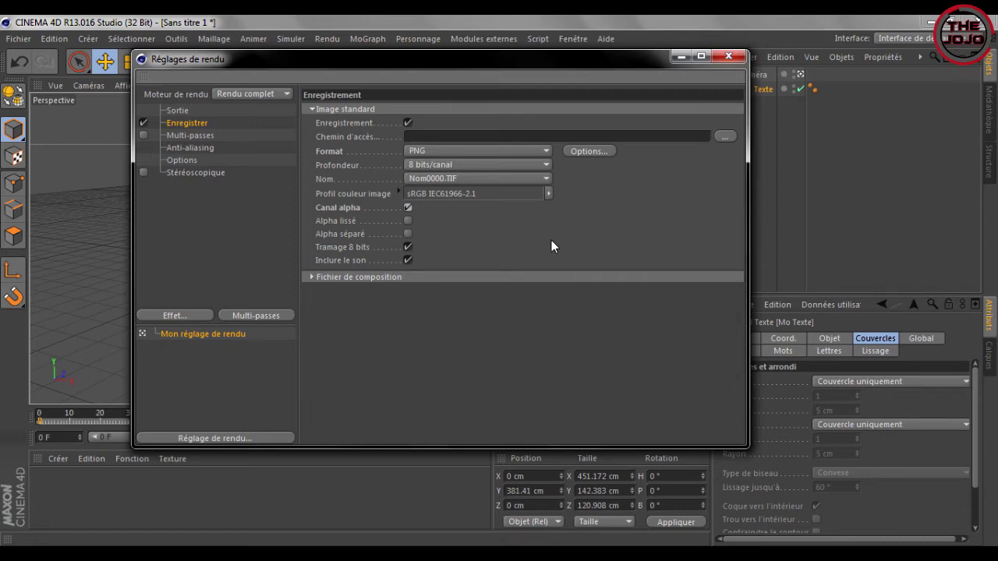
- Nudge the Texte object, recheck the PNG output format, and switch to the QuickTime download page
click(681, 57)
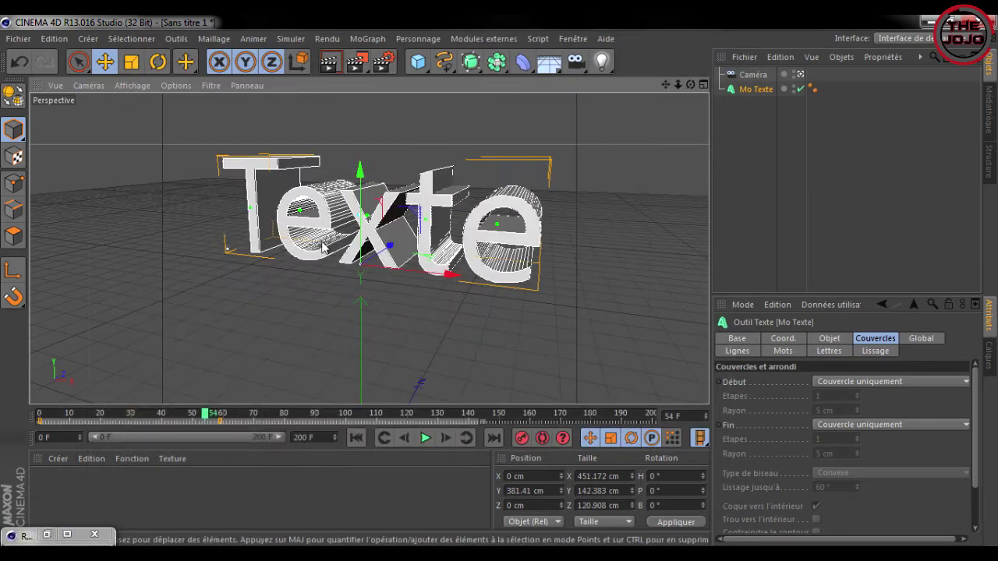
mouse_move(356, 209)
mouse_down()
mouse_move(337, 346)
mouse_move(355, 243)
mouse_up()
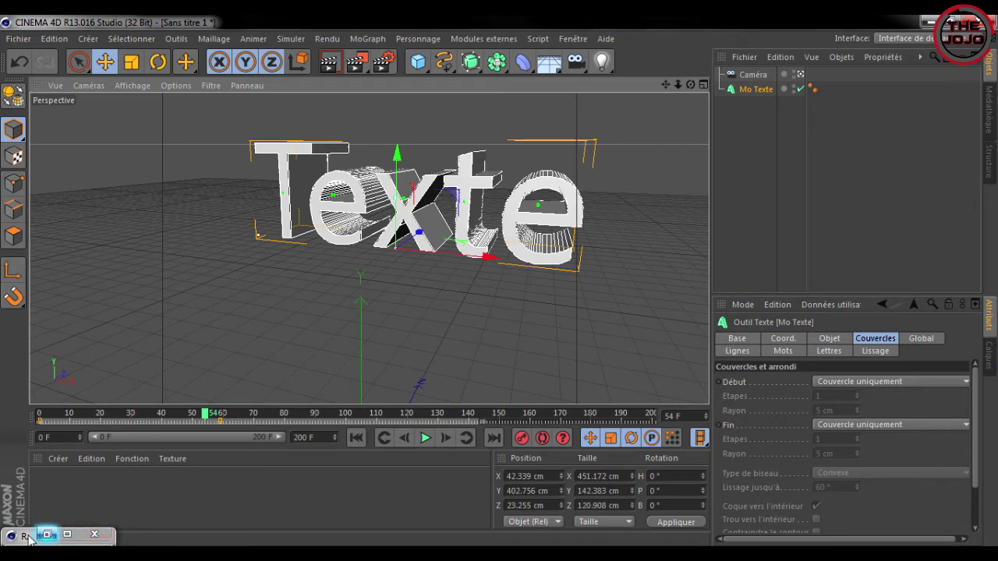
drag(53, 542, 98, 466)
click(95, 460)
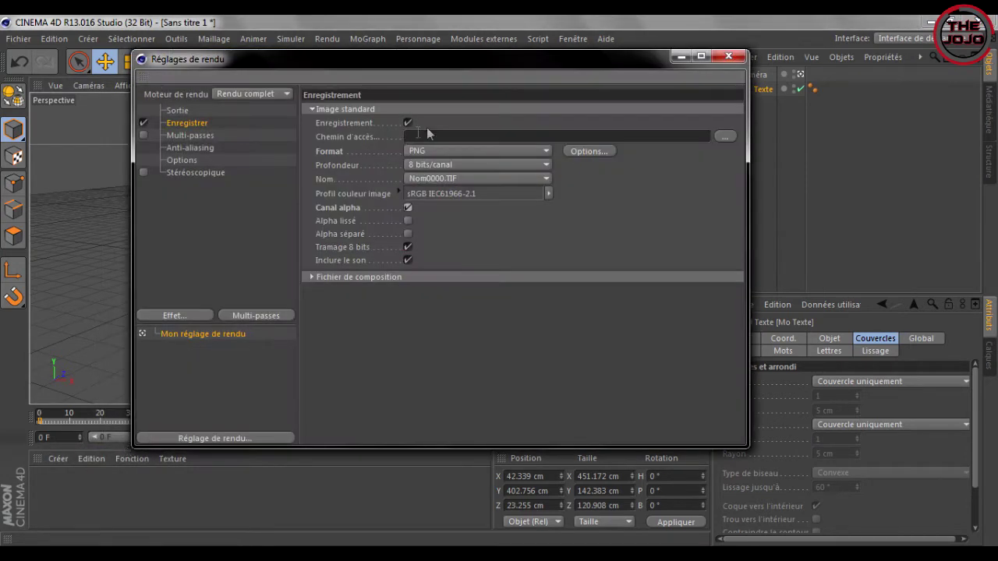
click(450, 155)
click(530, 153)
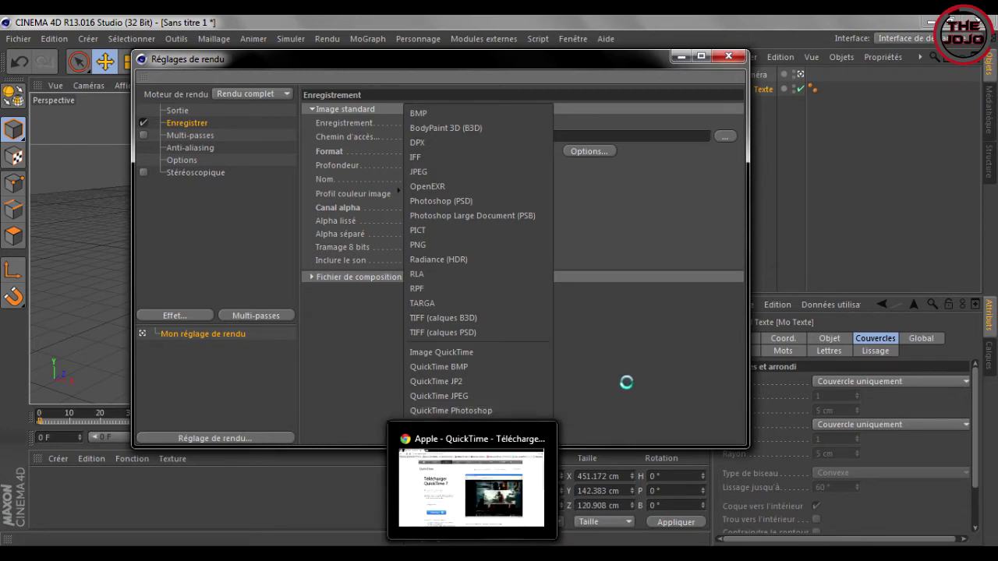
click(588, 66)
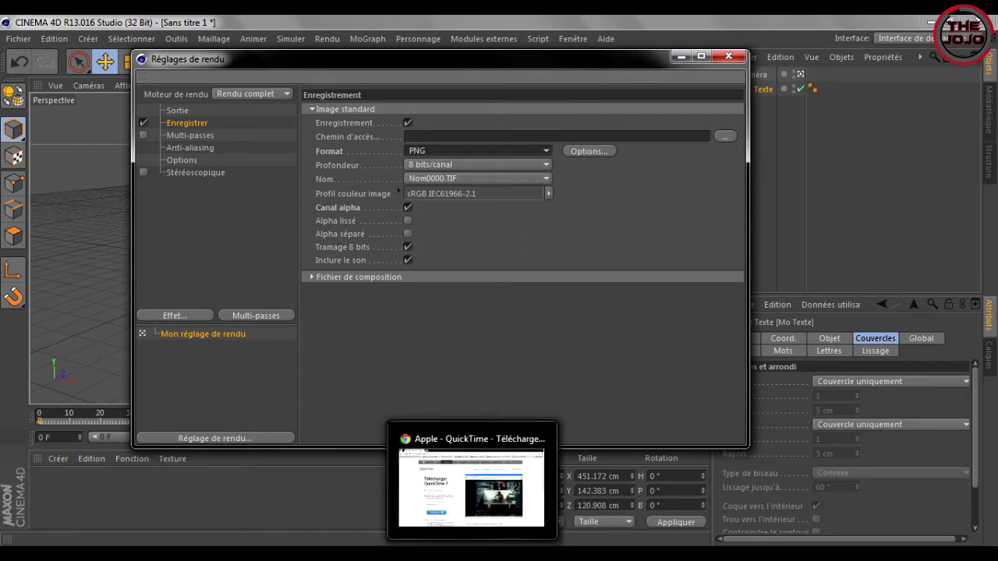
click(478, 480)
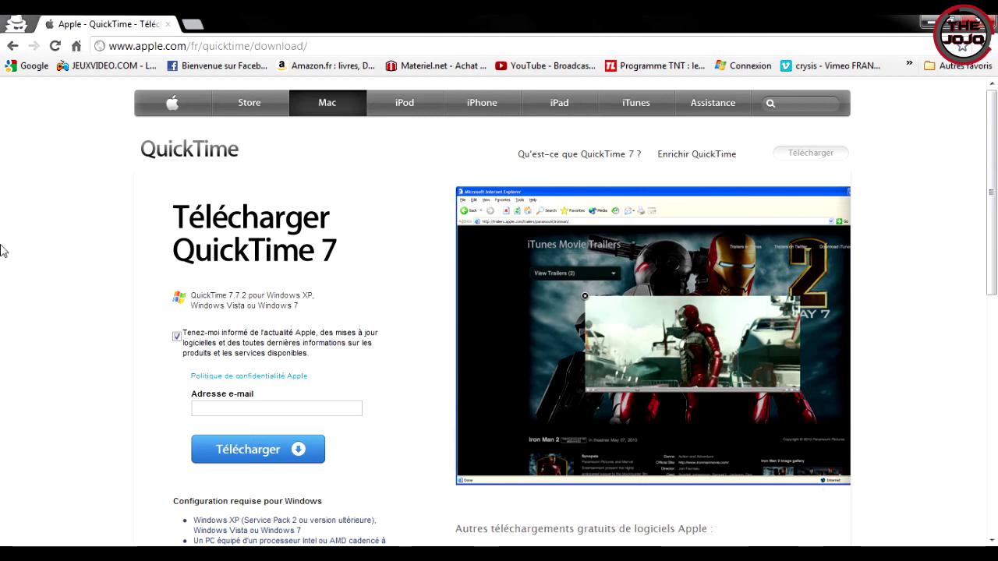
- Untick the 'Tenez-moi informé' Apple newsletter box on the QuickTime 7 download page
click(328, 46)
click(5, 230)
click(178, 340)
scroll(362, 340, down, 1)
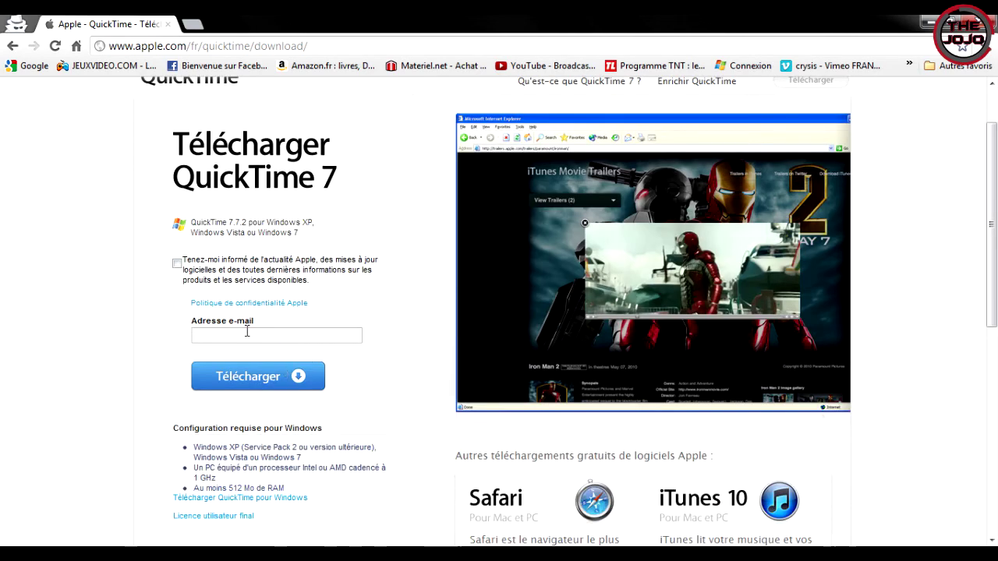
click(247, 332)
scroll(117, 304, up, 1)
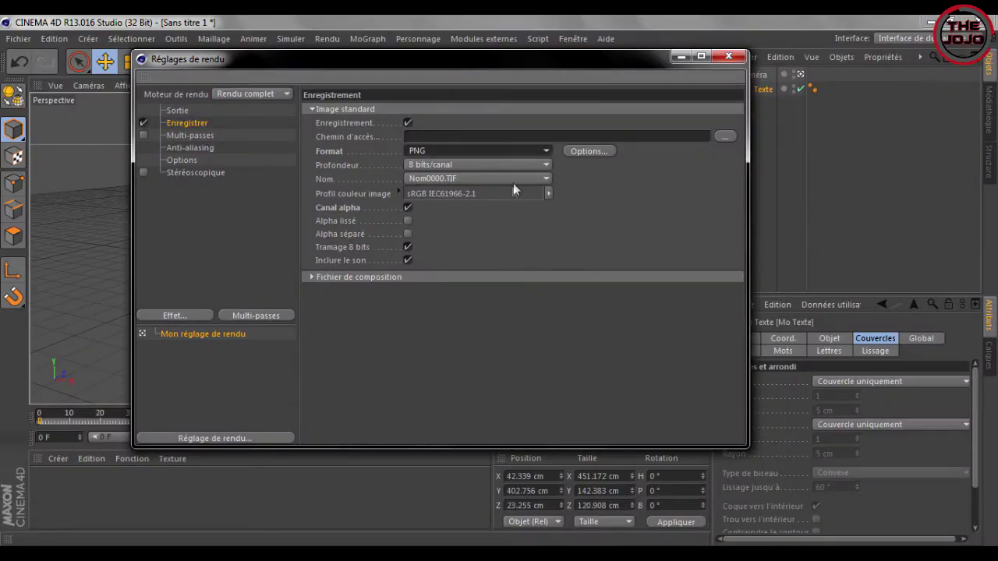
- Set the Enregistrer output format to Film QuickTime, skip choosing a path, and close Render Settings
click(538, 150)
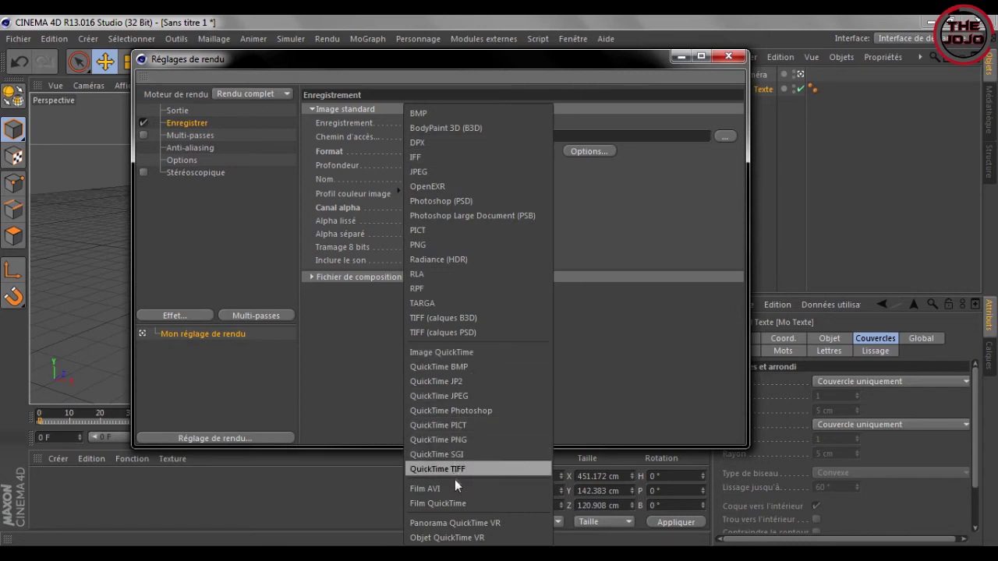
click(456, 504)
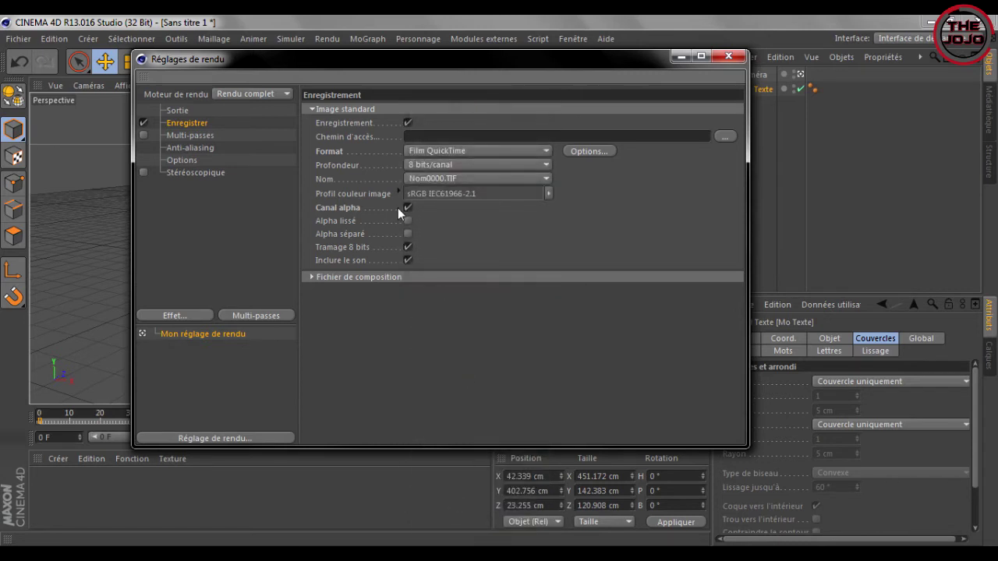
click(483, 151)
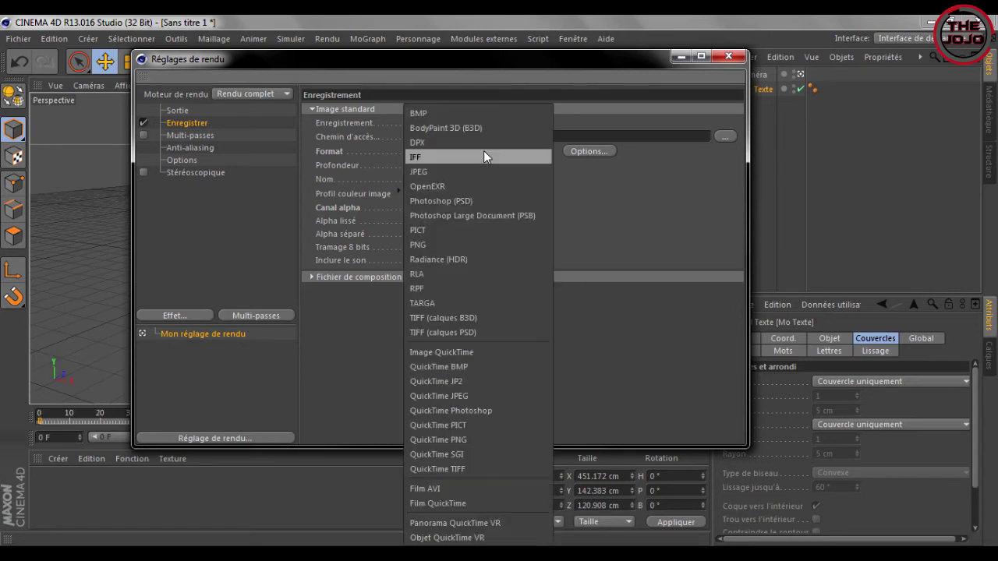
click(468, 504)
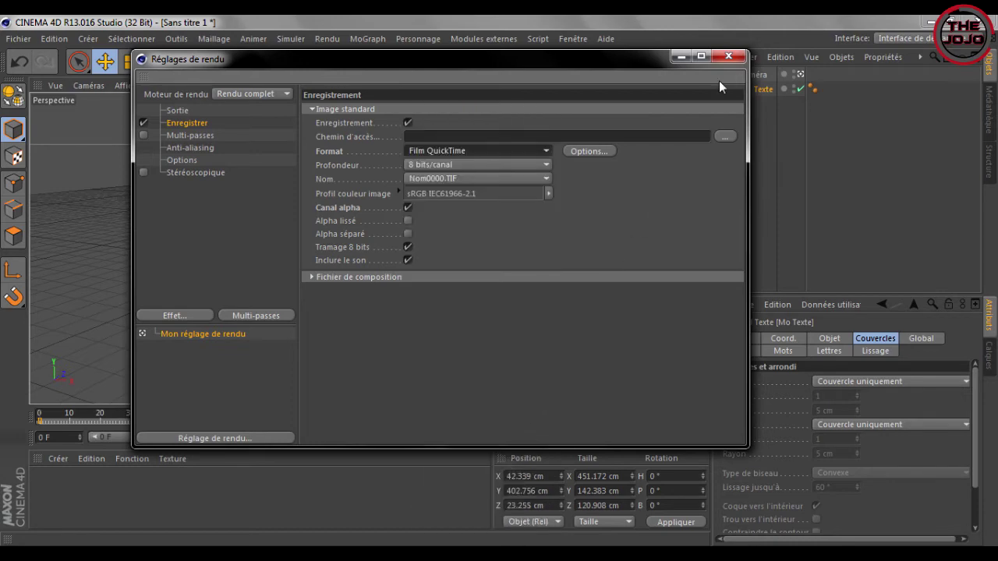
click(680, 56)
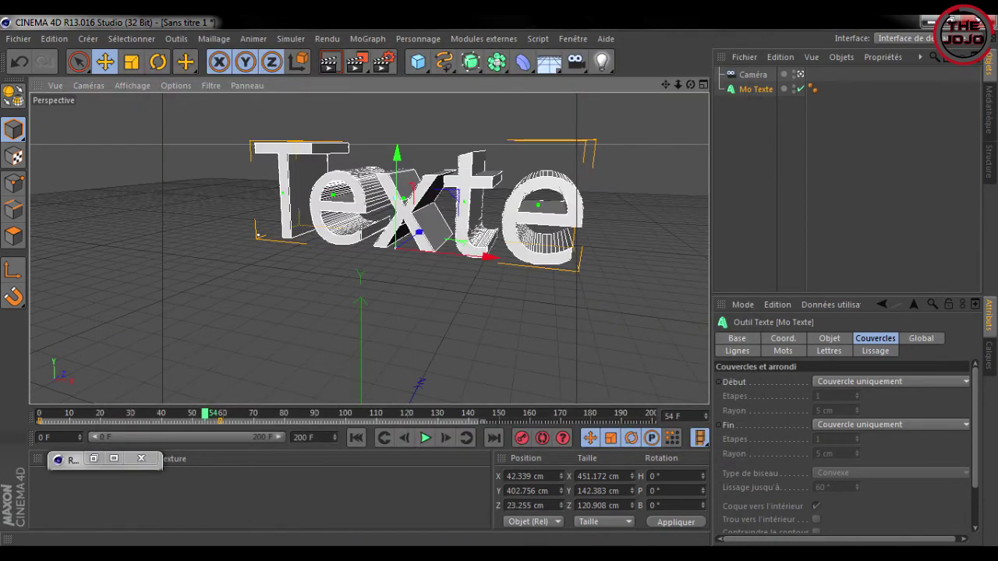
click(95, 459)
click(724, 135)
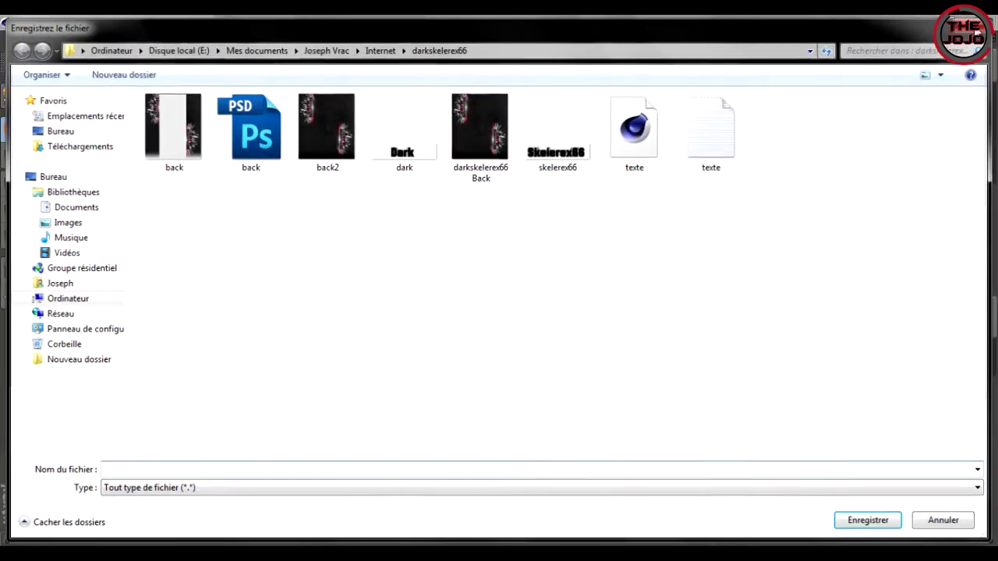
key(Escape)
click(730, 51)
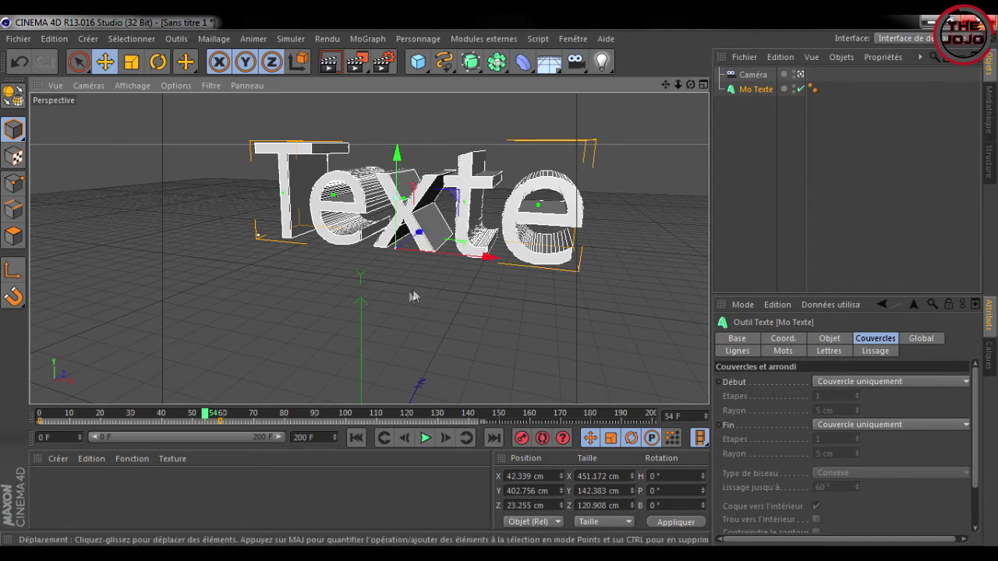
- Set anti-aliasing to Au mieux with Niveau min 2x2 and maximum 4x4
click(380, 67)
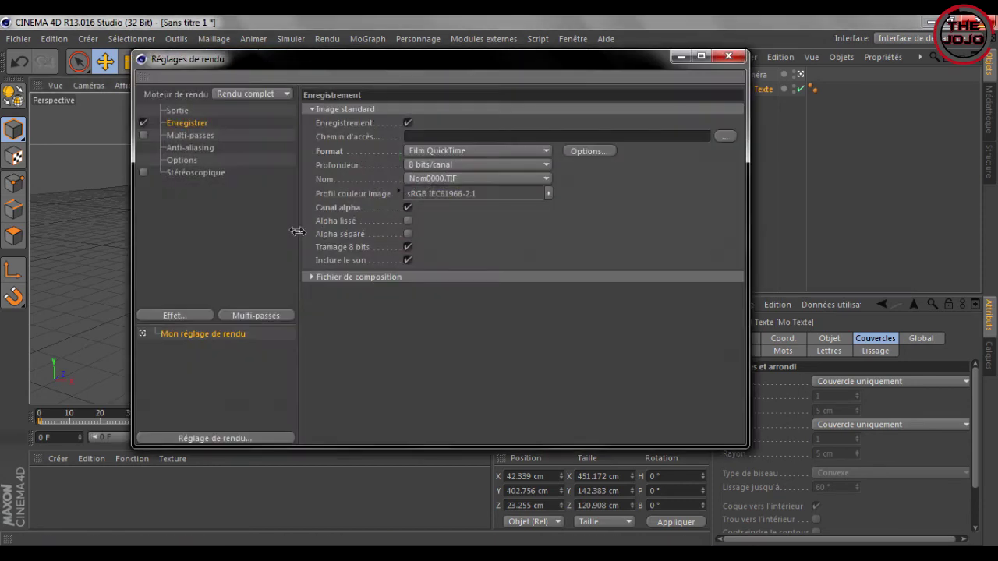
click(189, 134)
click(192, 147)
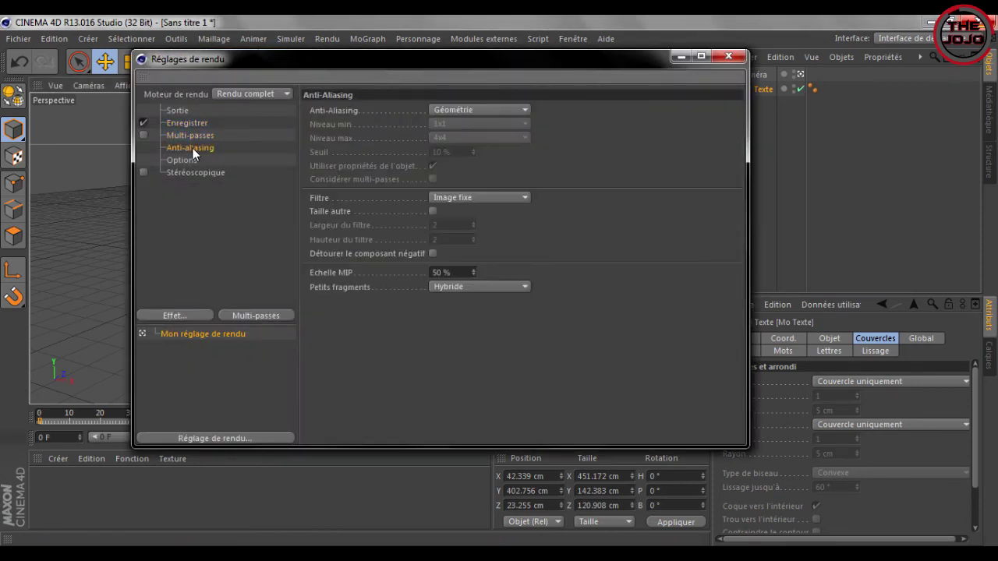
click(522, 112)
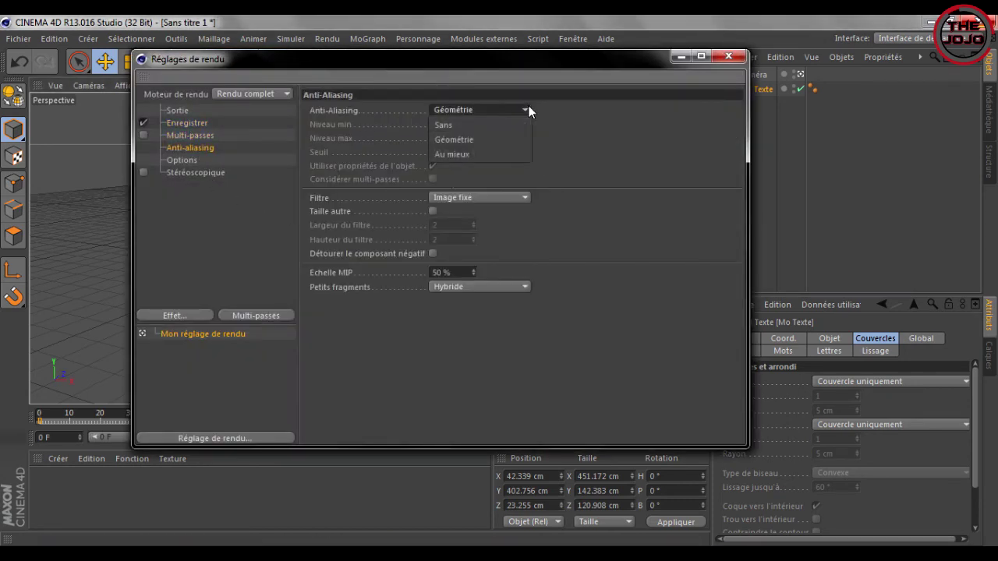
click(473, 156)
click(476, 127)
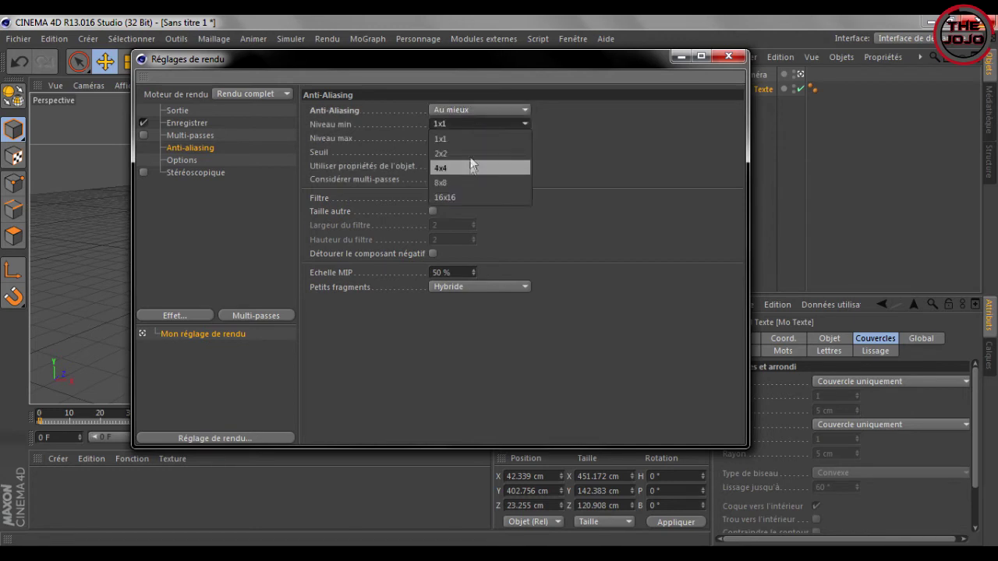
click(471, 153)
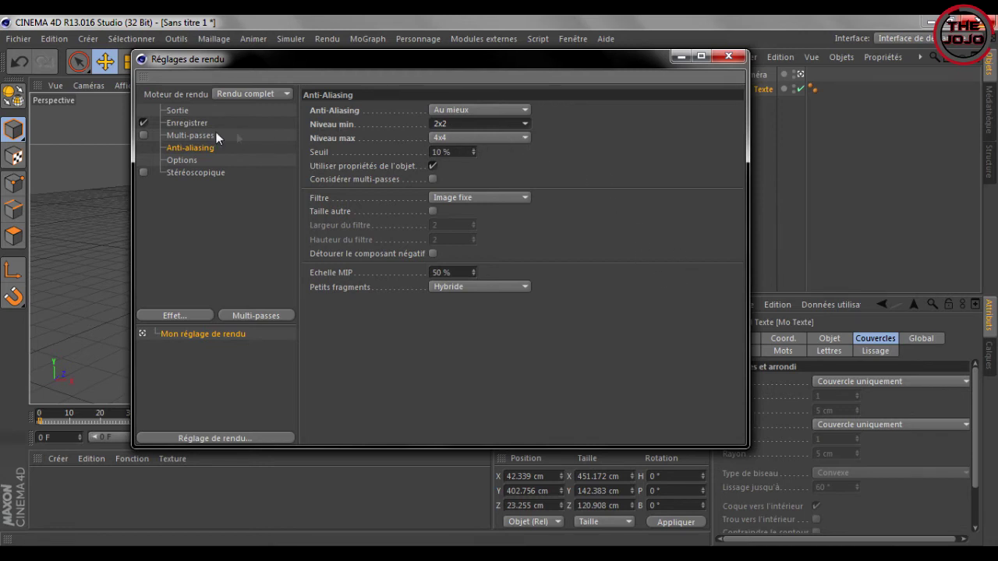
- Edit the Sortie output width and enter a height of 1220
click(174, 111)
drag(468, 124, 433, 128)
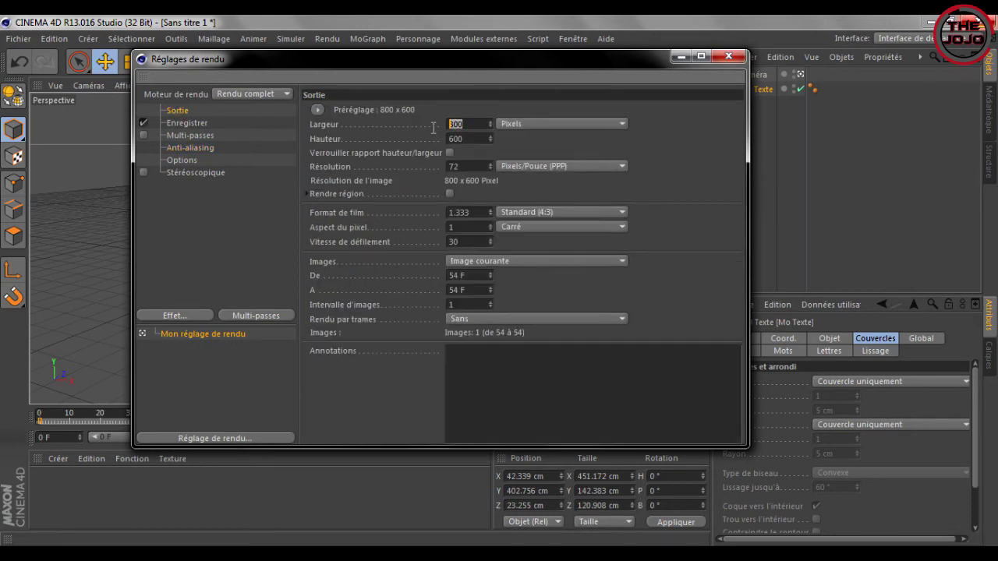
text(18)
key(BackSpace)
text(0)
click(475, 138)
text(12)
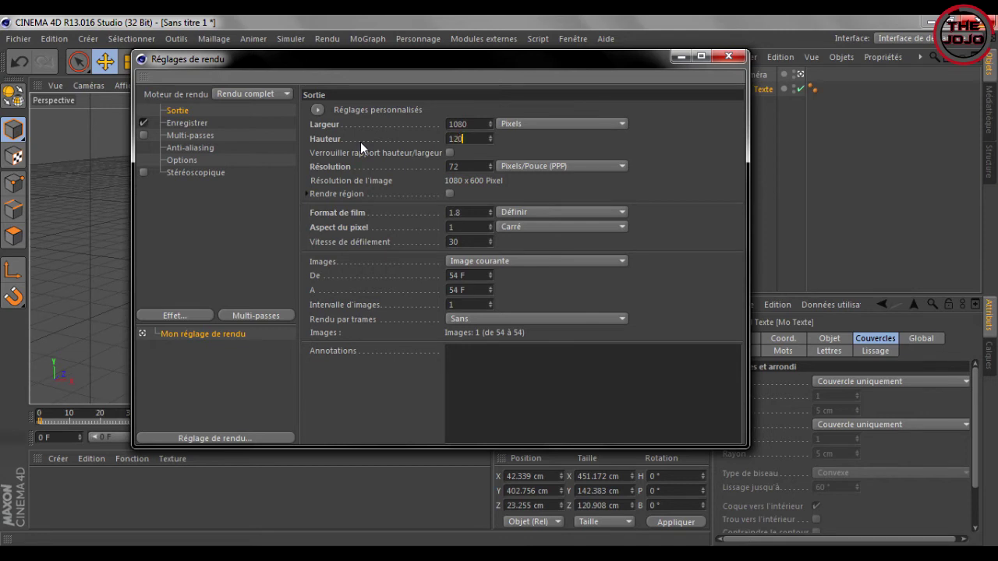
text(20)
key(Return)
click(593, 123)
click(653, 140)
- Apply the HDV 1080 29.97 preset, then change the size to 1280 × 720
click(316, 109)
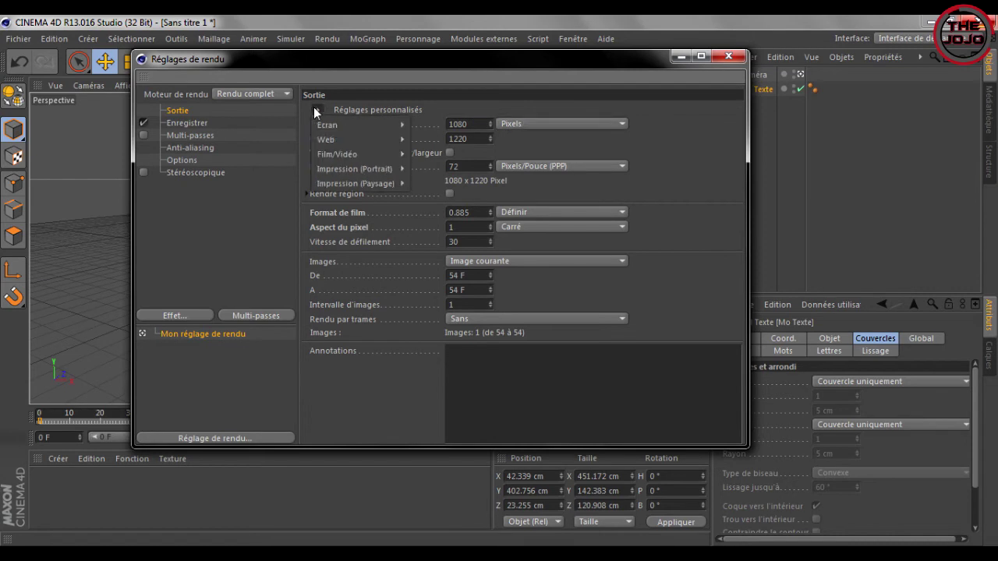
mouse_move(358, 153)
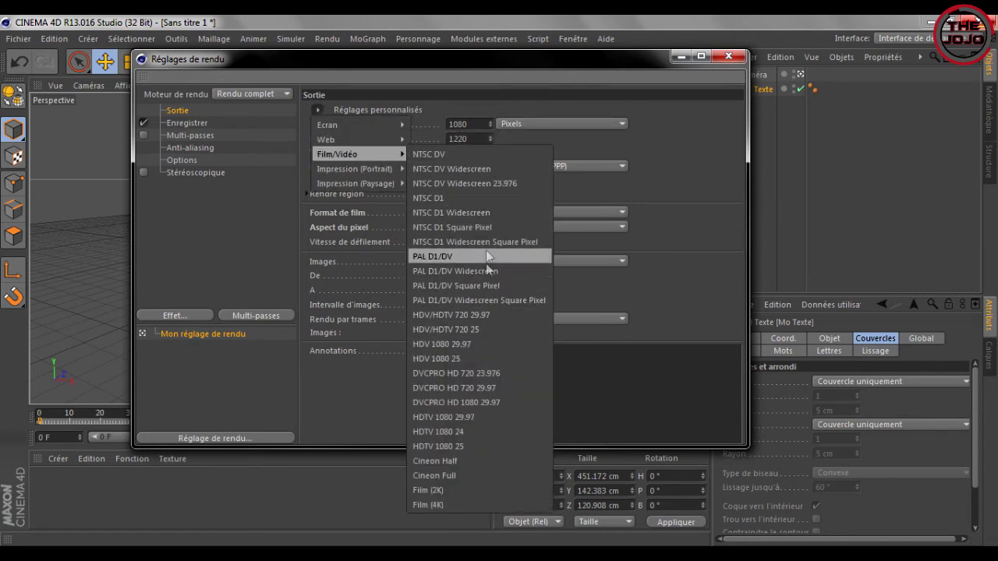
click(488, 348)
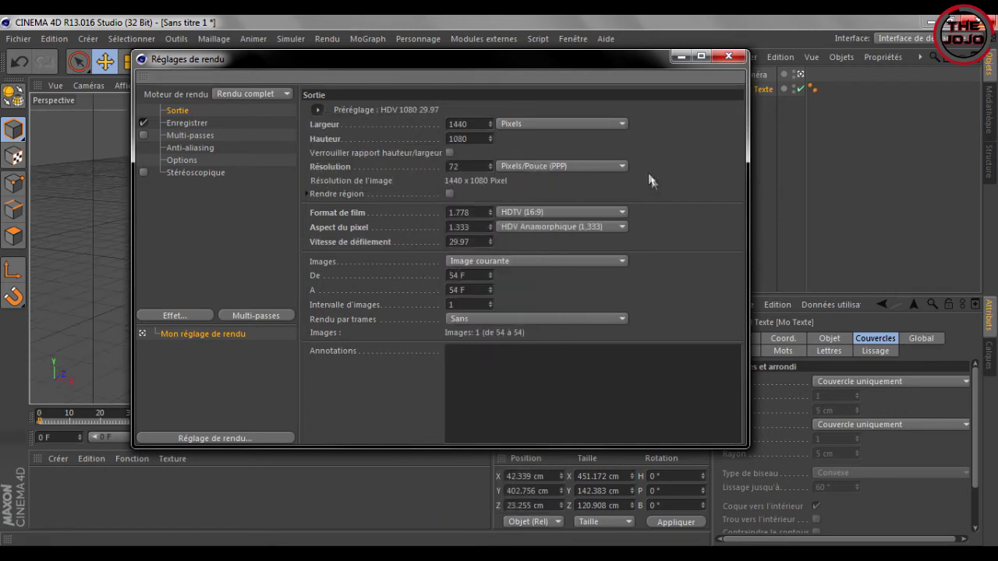
double_click(462, 124)
click(444, 123)
drag(476, 129, 408, 125)
text(1)
text(280)
drag(480, 139, 402, 136)
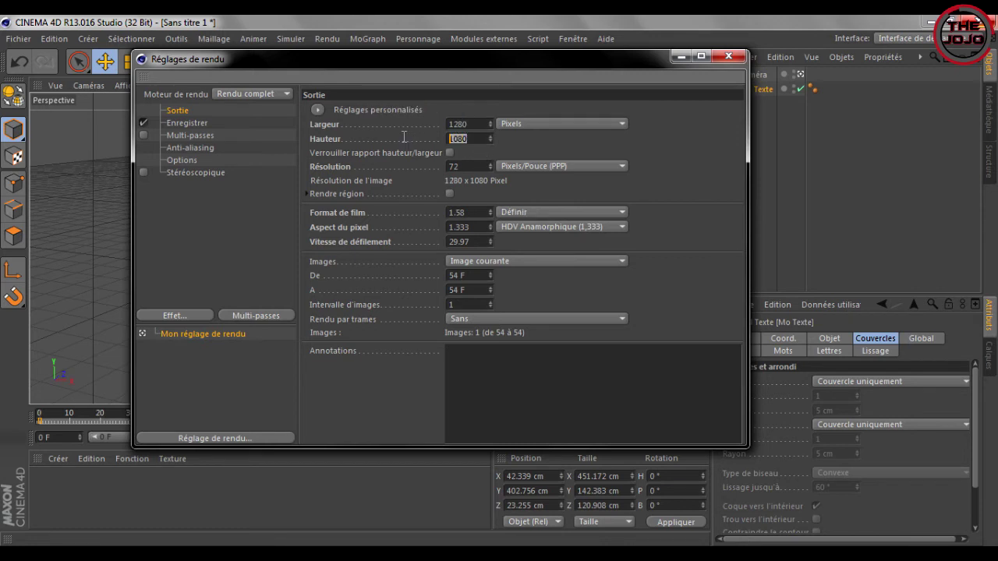
text(720)
key(Return)
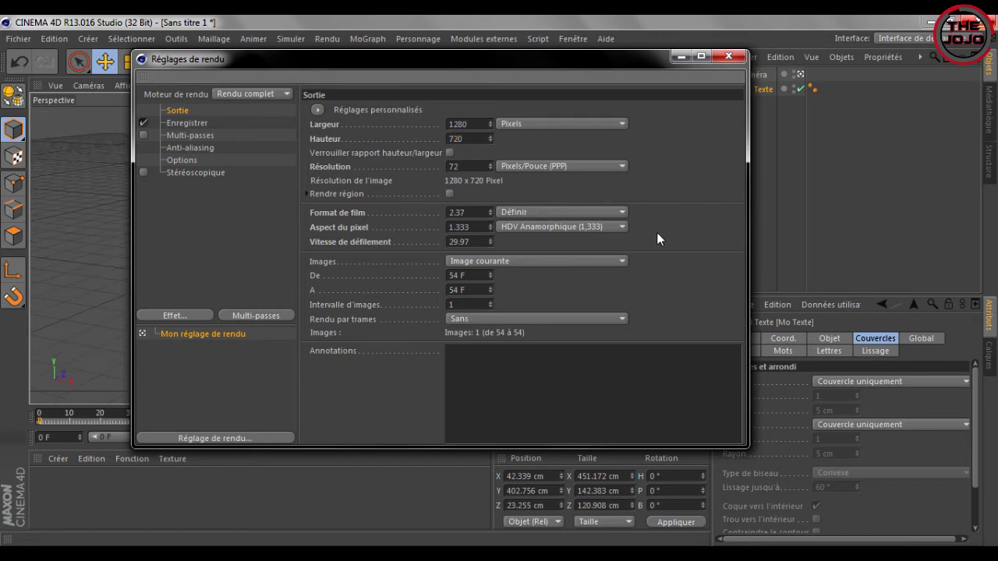
click(616, 227)
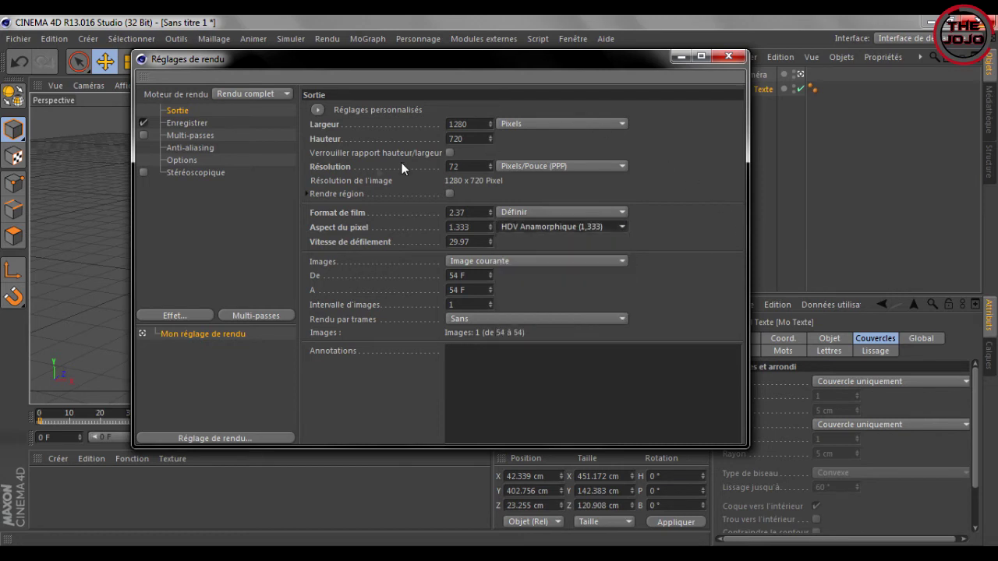
double_click(458, 124)
key(Return)
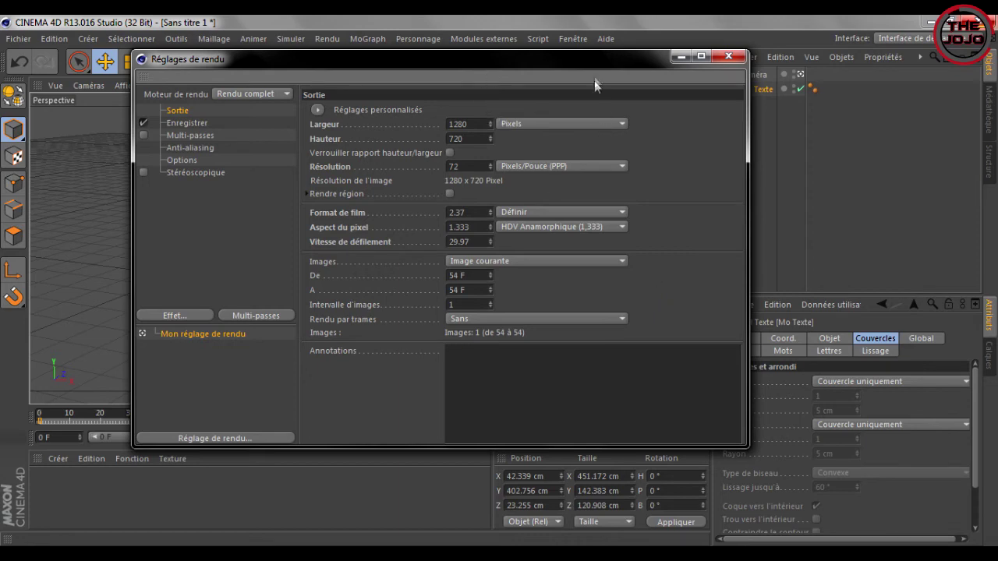
- Set the Images frame range to Toutes les images (0 F to 200 F)
drag(598, 63, 701, 32)
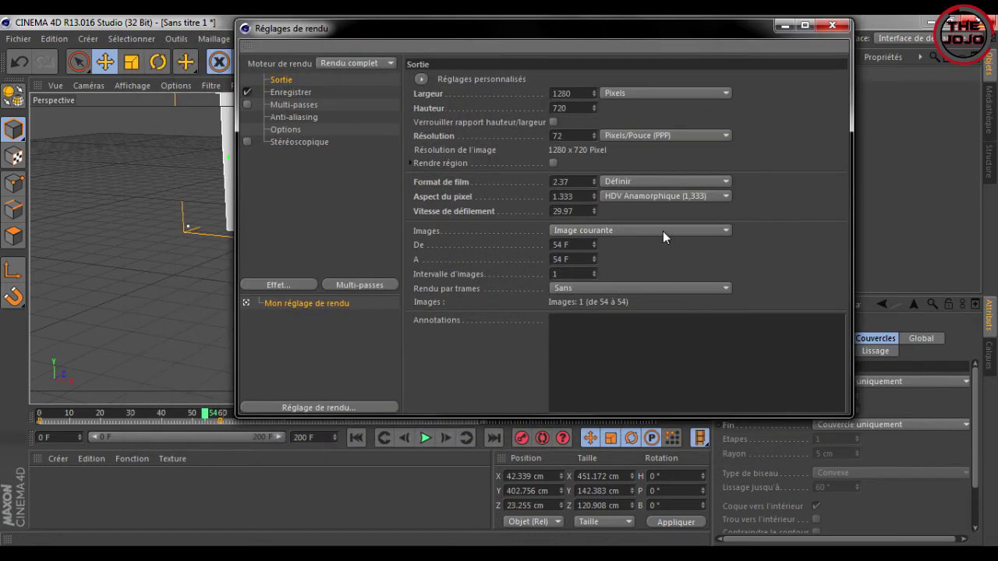
click(663, 232)
click(616, 280)
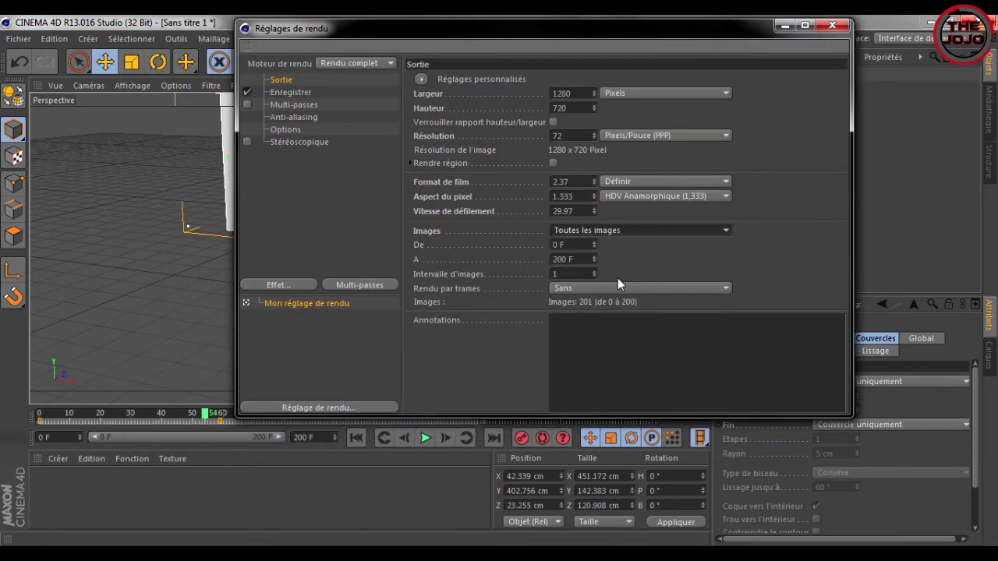
click(601, 229)
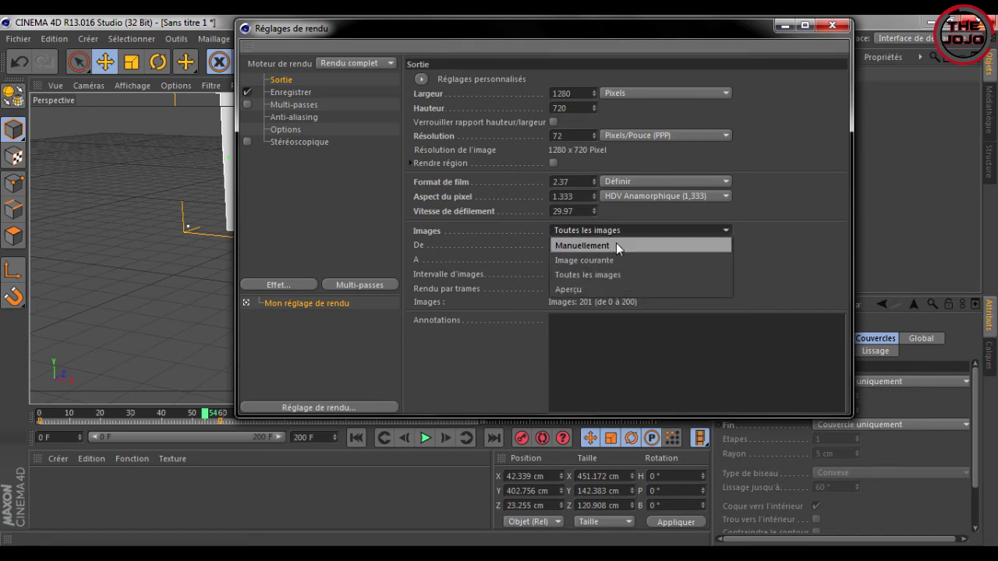
click(624, 262)
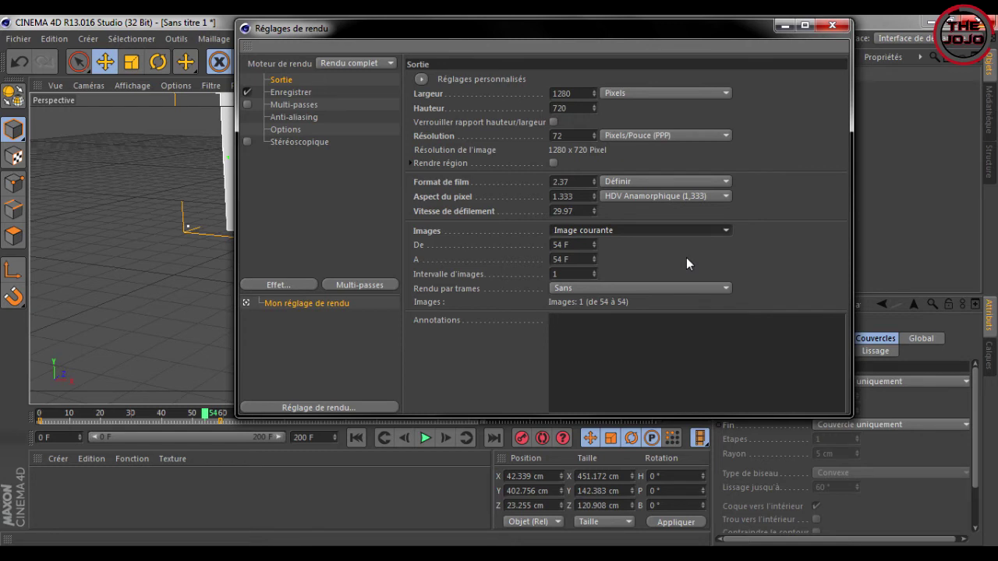
click(692, 230)
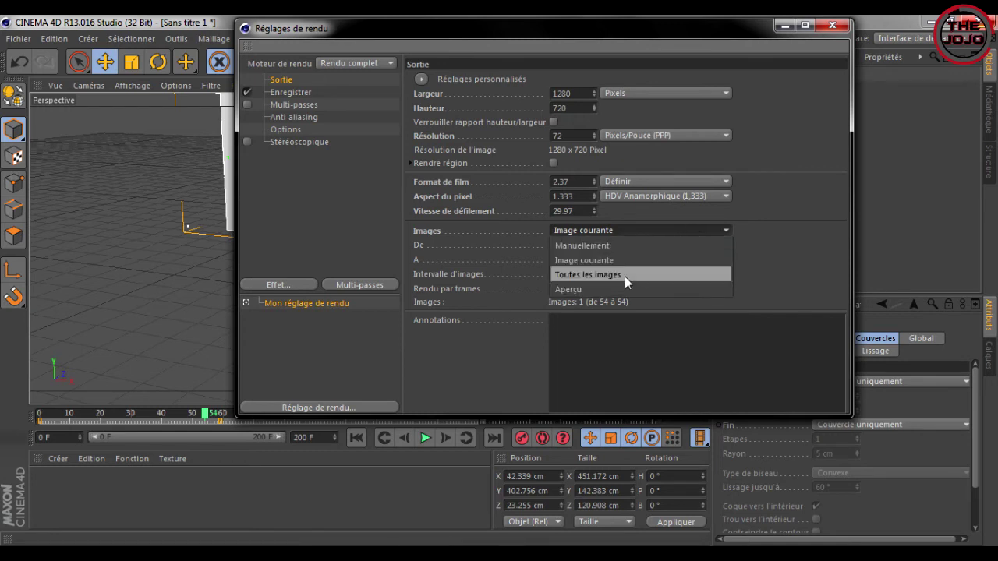
click(624, 276)
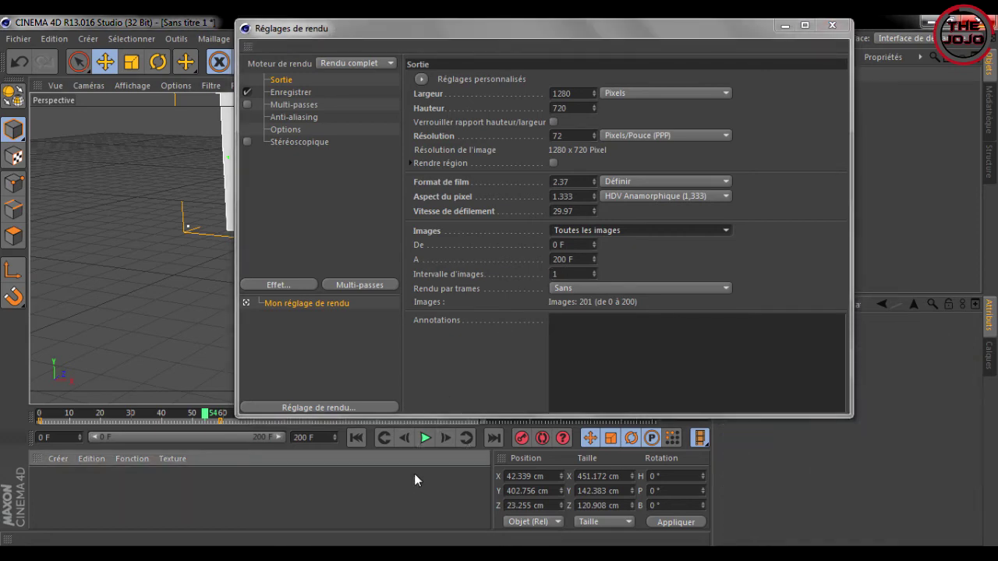
- Change the end frame field A to 150 F
double_click(514, 24)
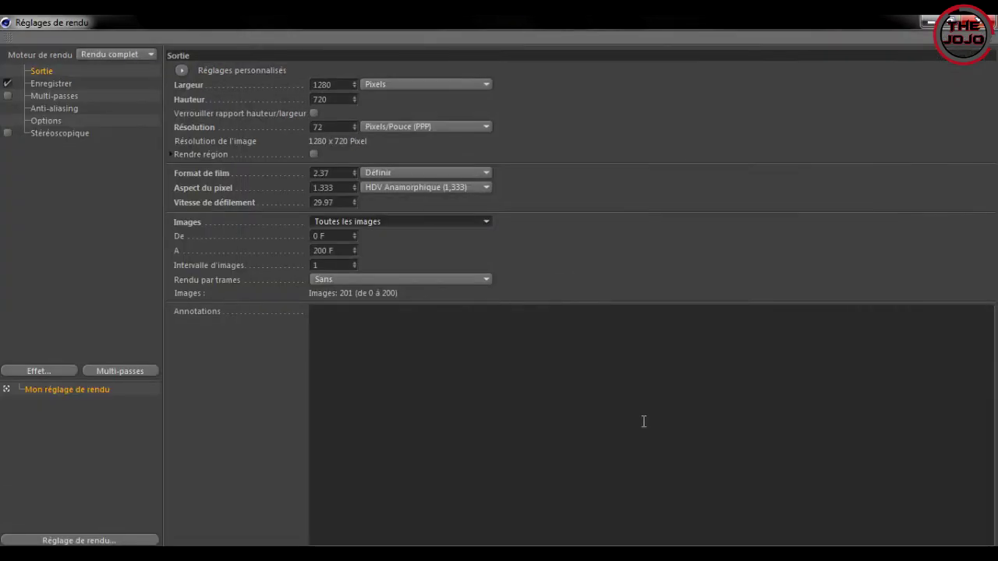
drag(413, 23, 430, 97)
click(662, 95)
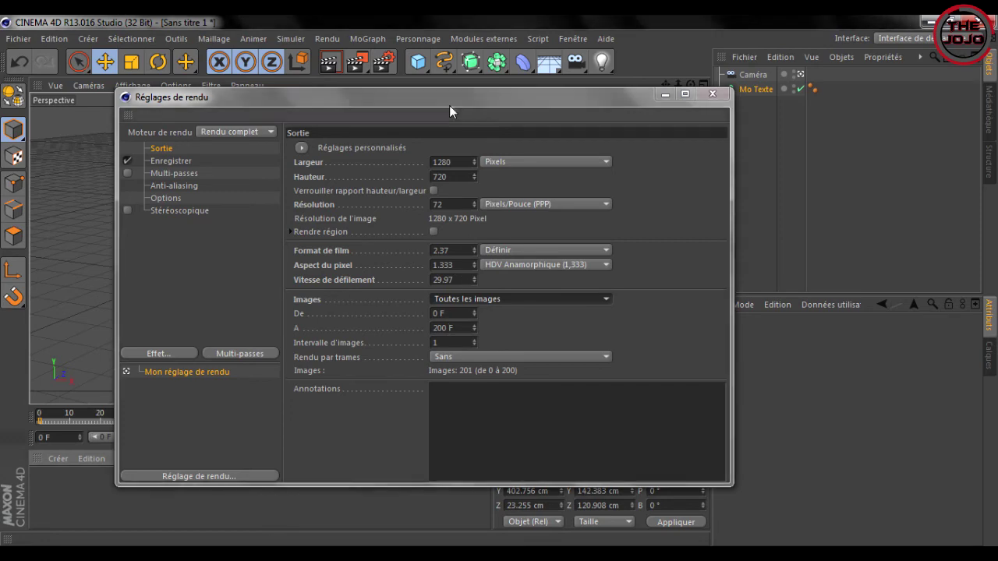
drag(450, 102, 602, 71)
drag(421, 454, 421, 385)
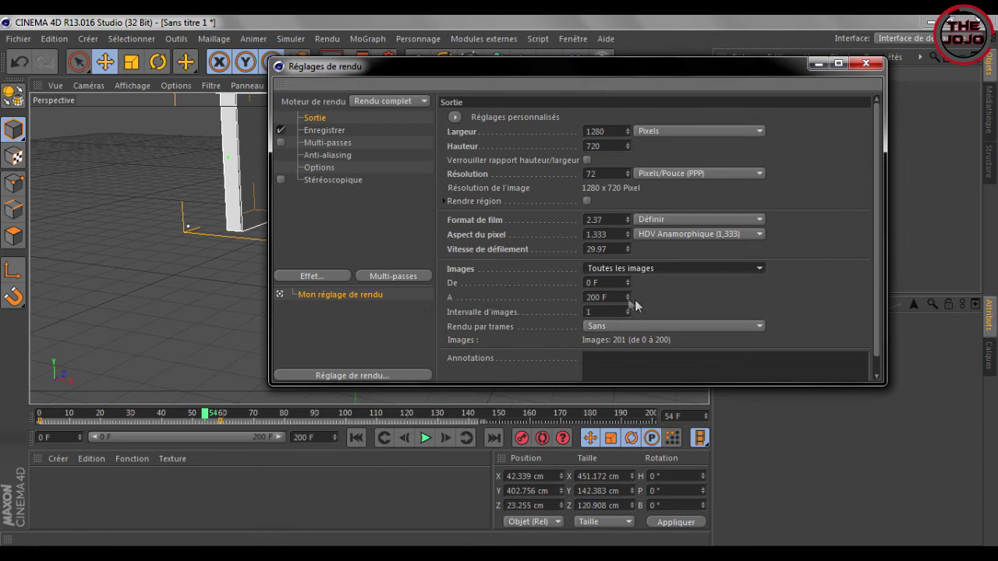
drag(599, 297, 516, 298)
text(15)
key(Return)
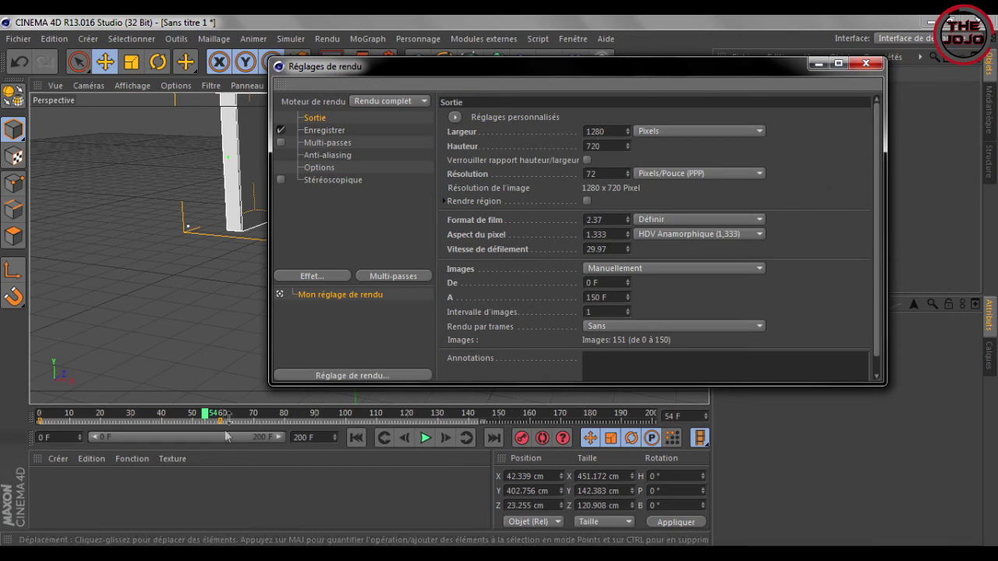
drag(270, 385, 152, 515)
click(494, 270)
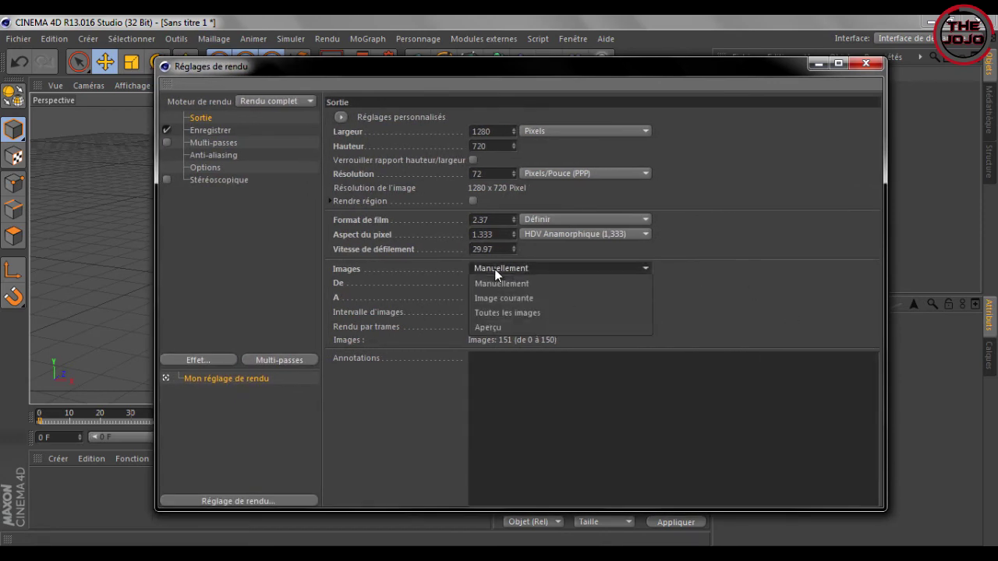
click(634, 268)
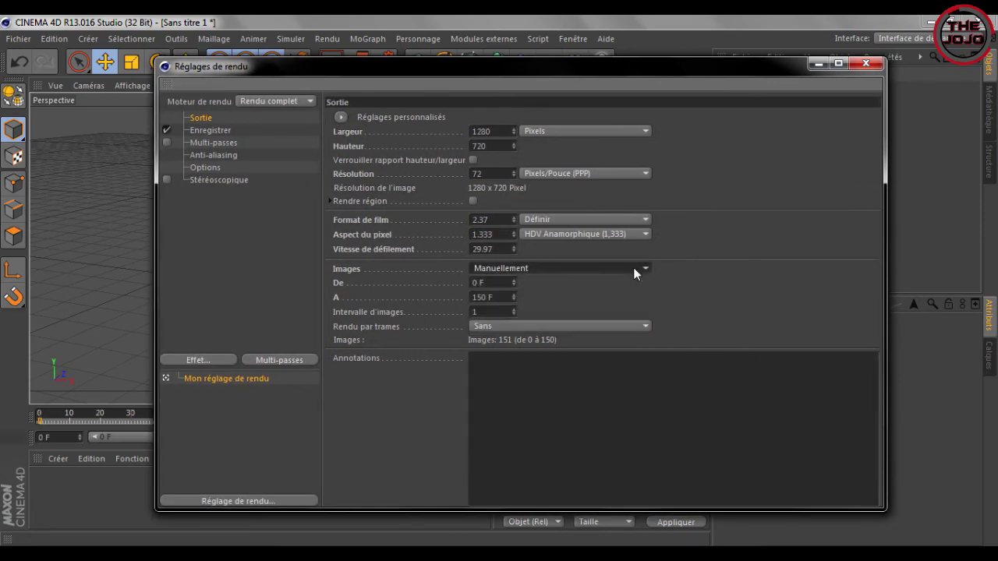
click(209, 167)
click(213, 131)
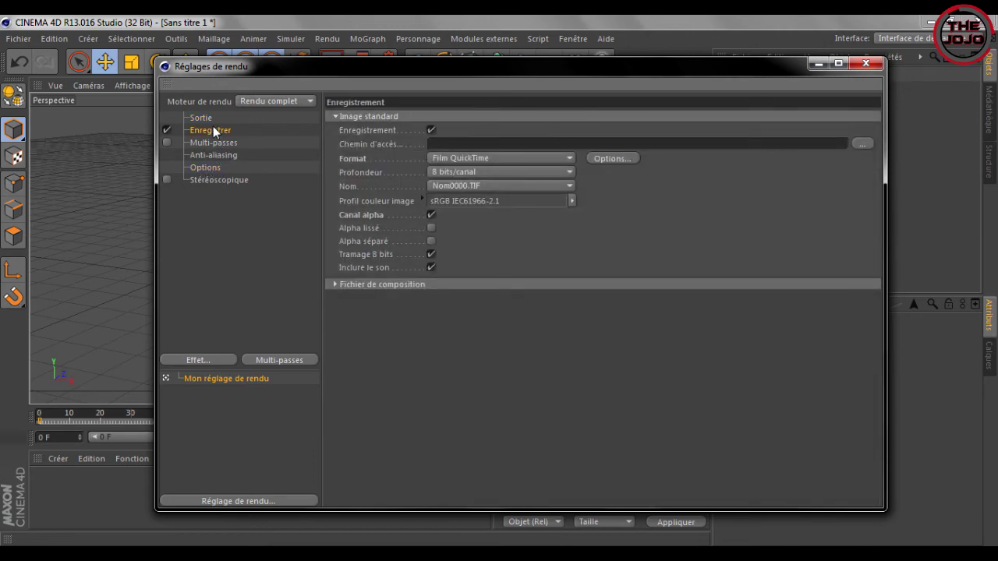
click(209, 119)
click(214, 144)
click(215, 167)
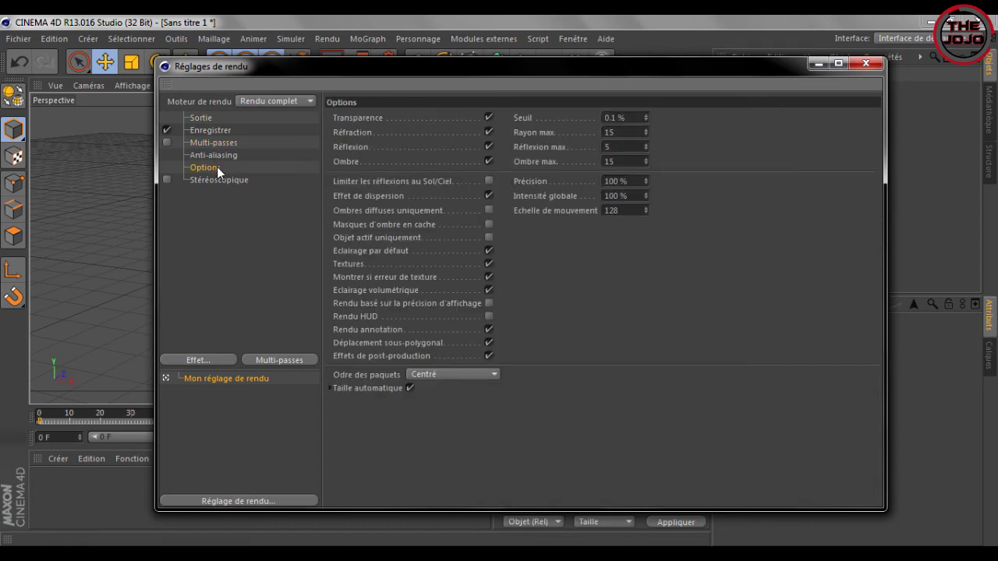
click(218, 180)
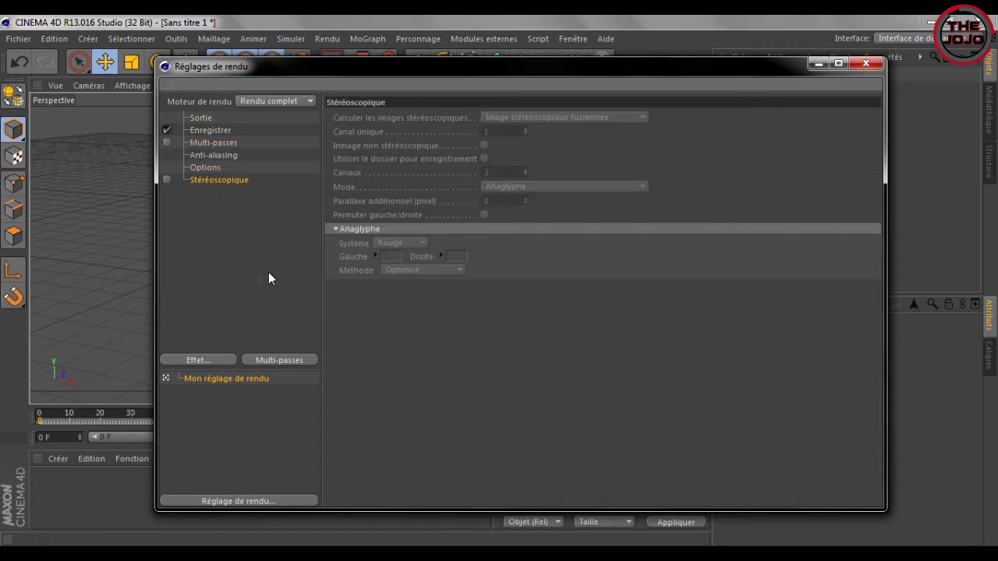
click(215, 361)
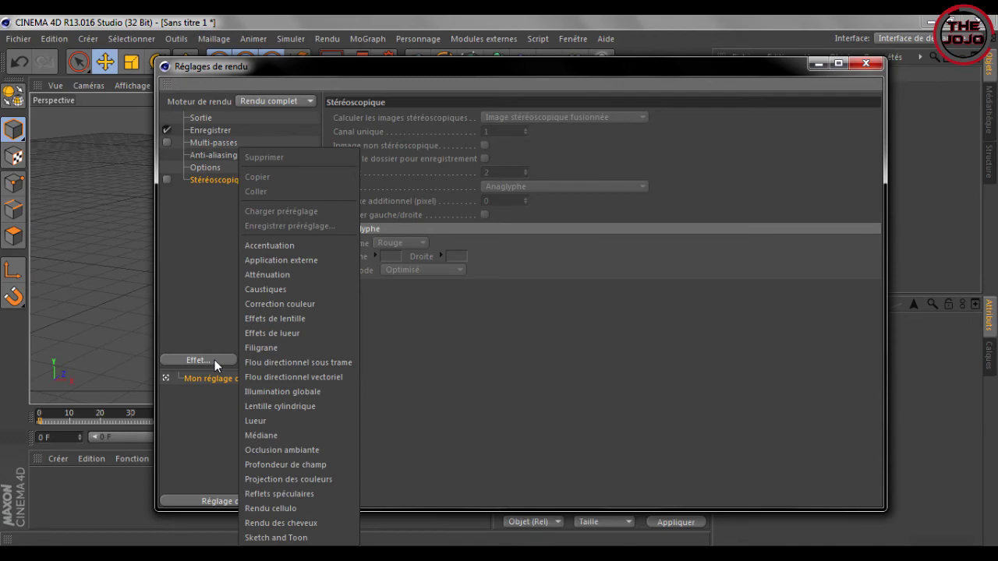
click(183, 308)
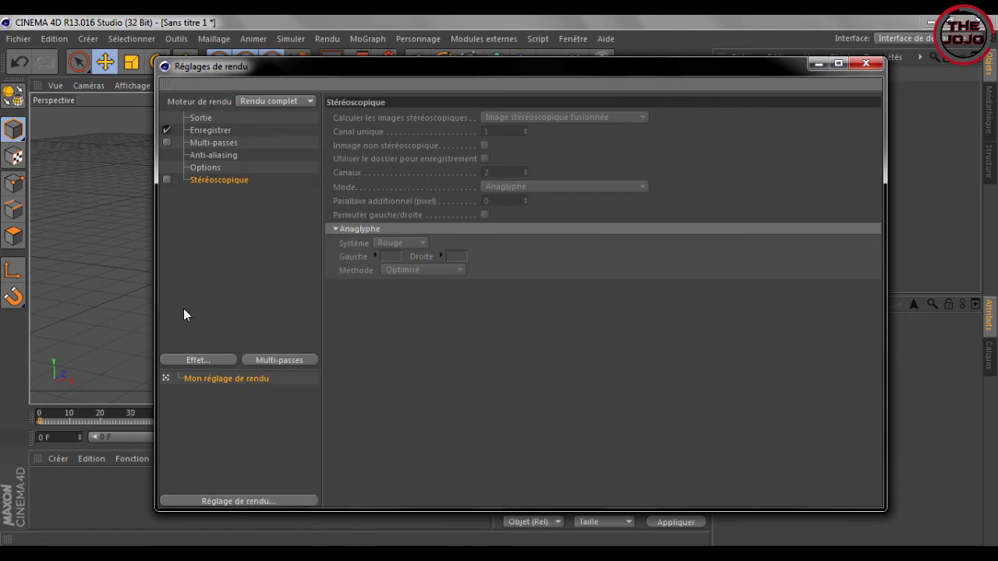
click(863, 64)
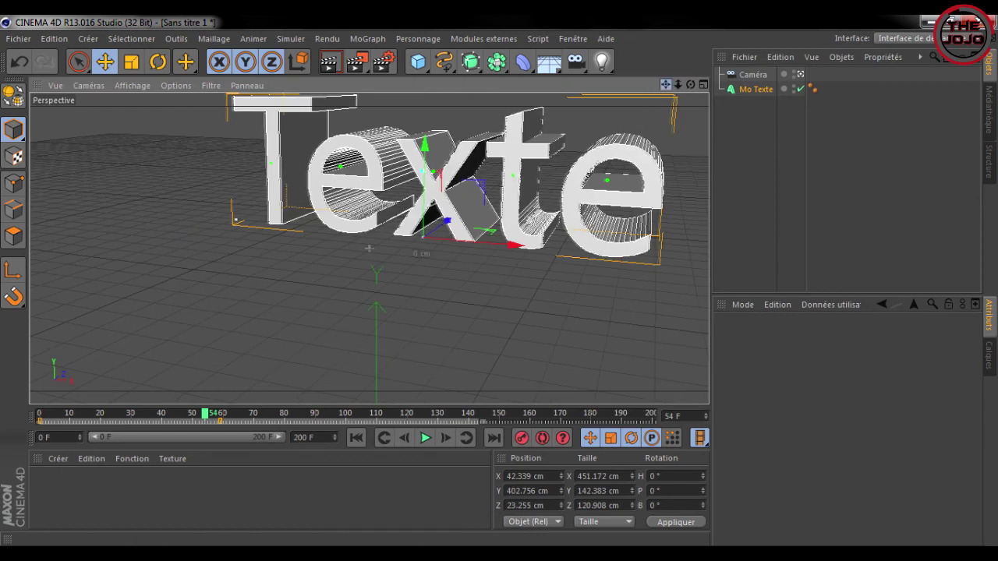
drag(690, 85, 679, 117)
click(391, 66)
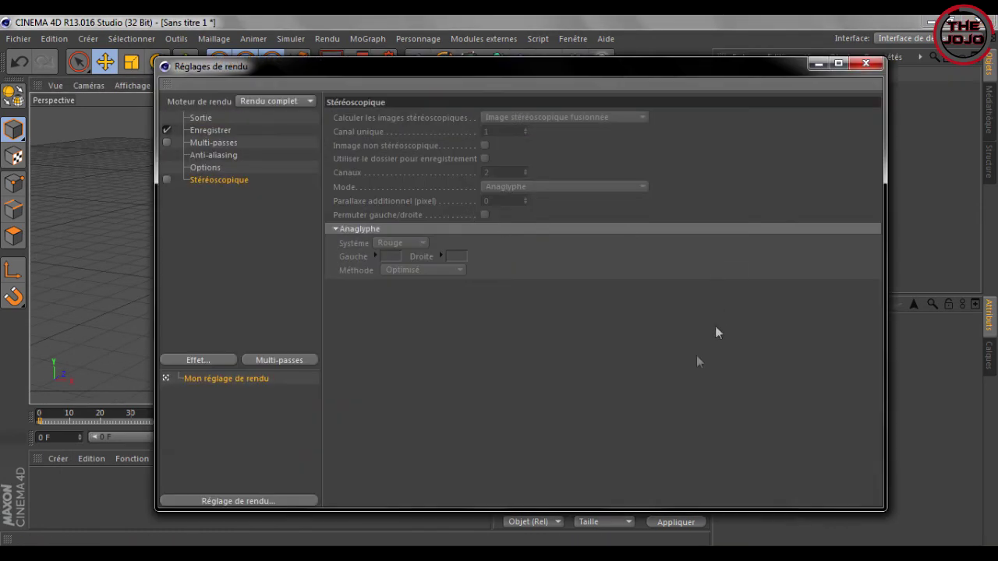
click(205, 133)
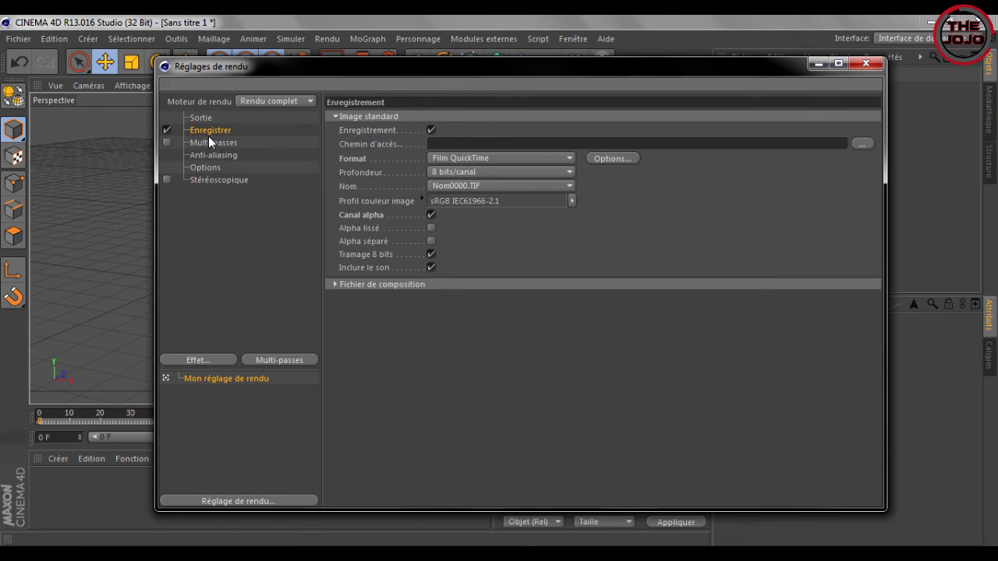
click(213, 142)
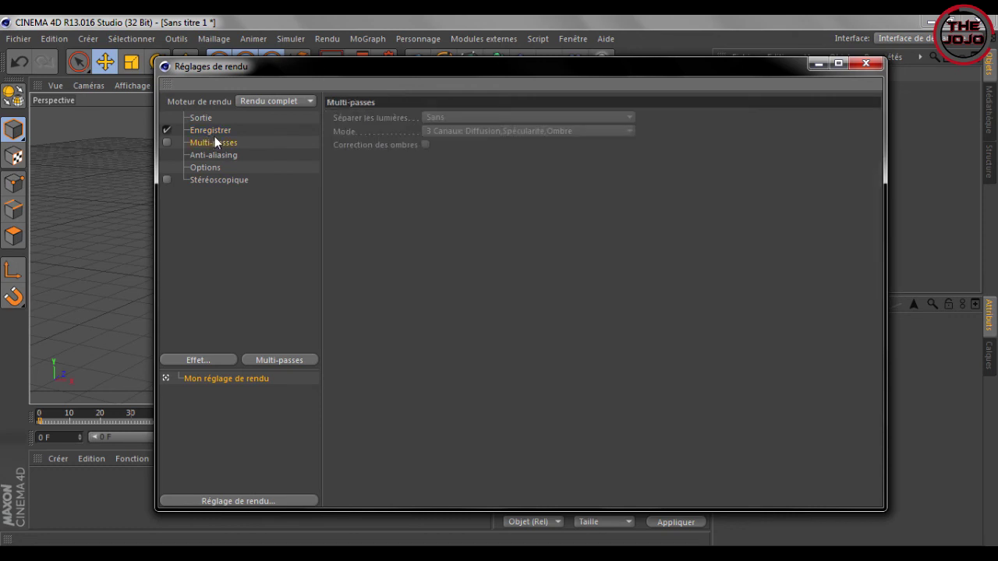
click(211, 130)
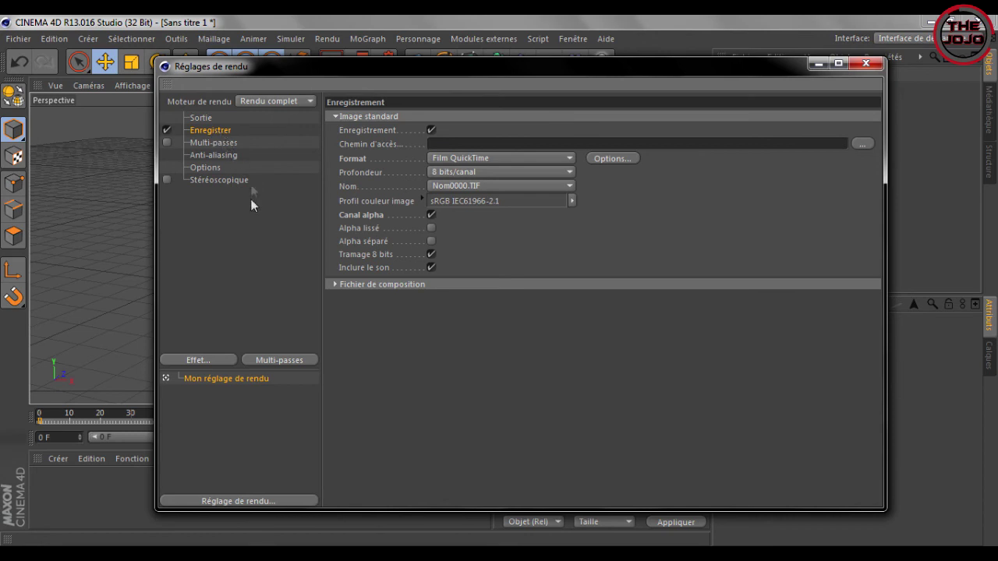
click(226, 276)
click(225, 132)
click(191, 121)
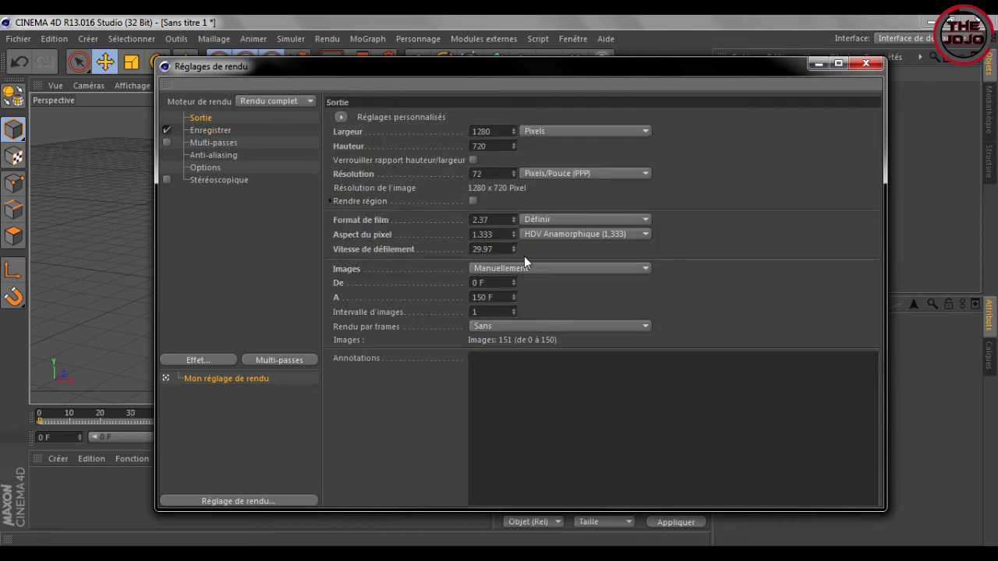
- Raise Vitesse de défilement from 29.97 to 301 and close Render Settings
drag(510, 248, 589, 248)
drag(514, 248, 549, 249)
drag(506, 249, 403, 261)
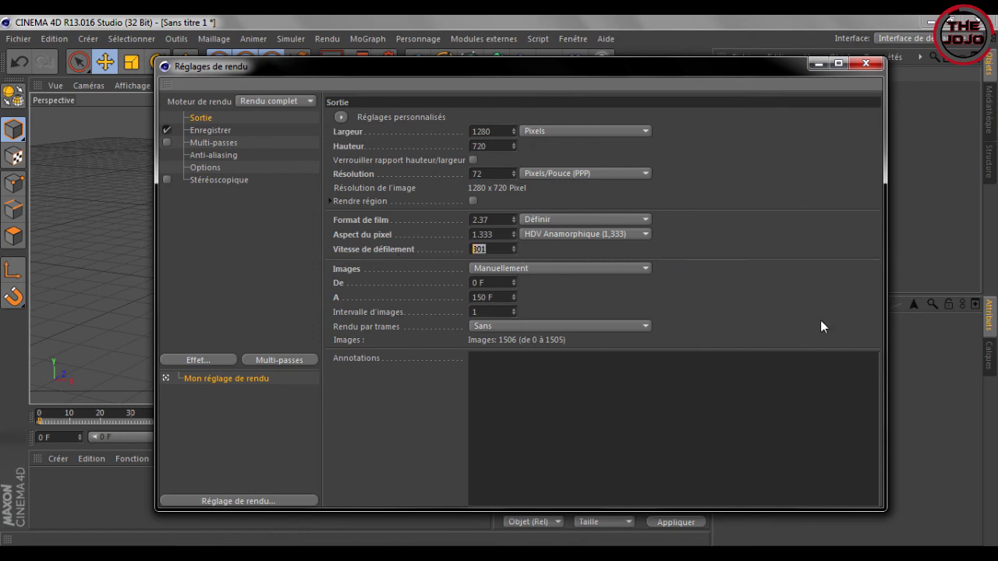
key(Return)
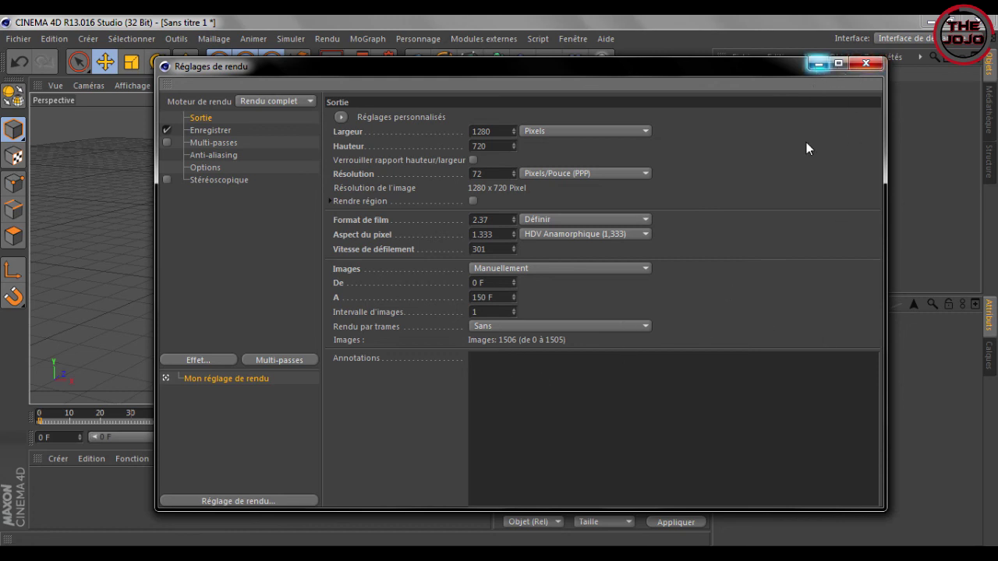
click(867, 65)
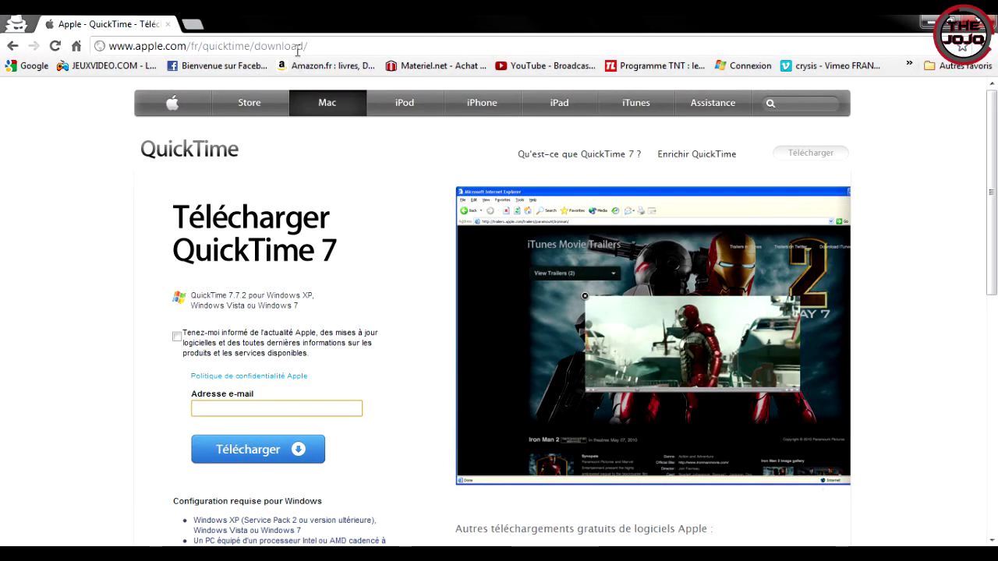
- Select the QuickTime page address, then return to the Cinema 4D window
click(297, 49)
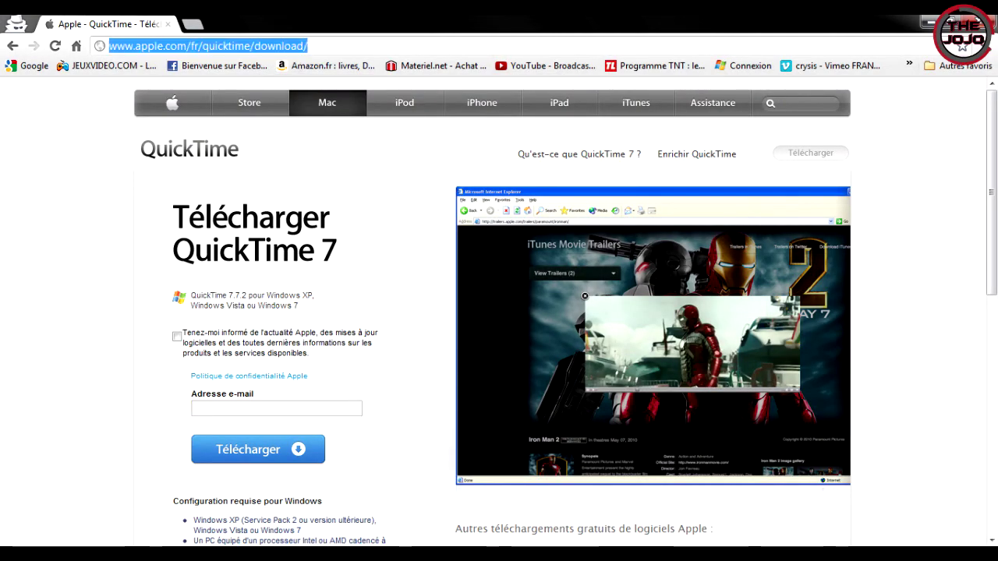
click(250, 483)
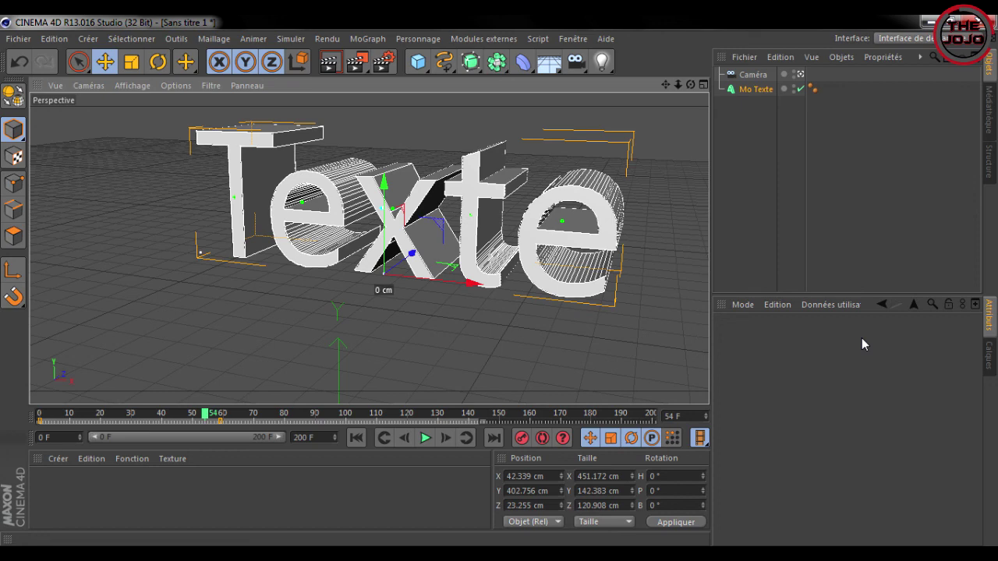
- Pan the Perspective view so the Texte MoText sits smaller near the centre
mouse_move(666, 85)
mouse_down()
mouse_move(655, 96)
mouse_move(632, 263)
mouse_up()
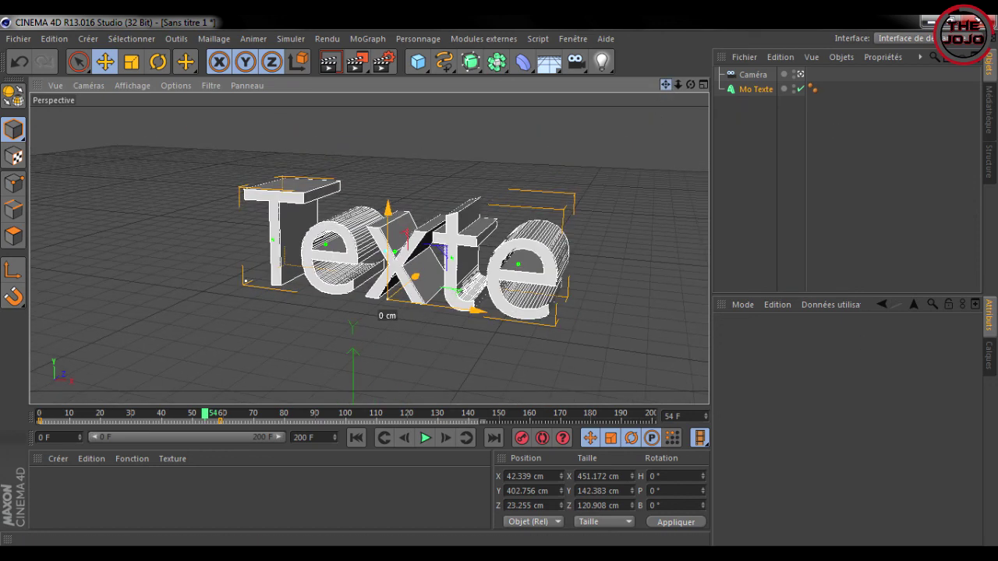